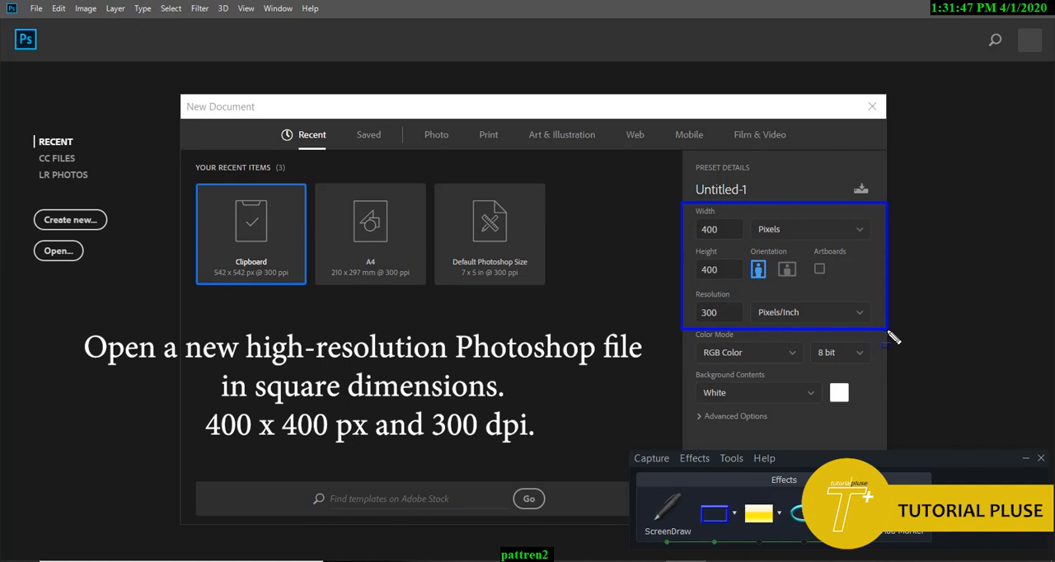
Step: Create a new RGB document of 400 × 400 pixels at 300 pixels/inch with a white background
{"action": "left_click", "coordinate": [670, 518]}
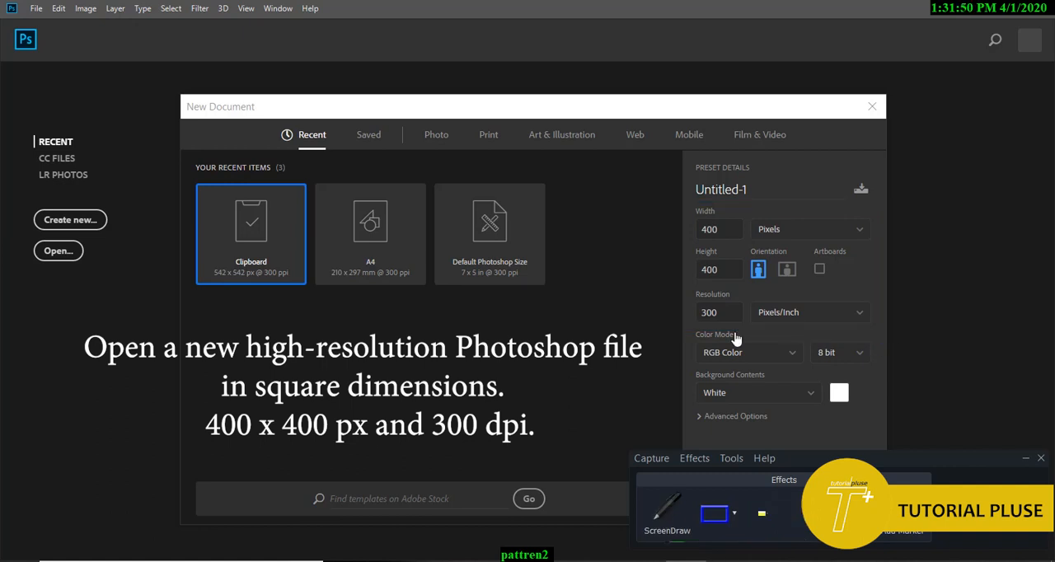
{"action": "left_click", "coordinate": [1041, 458]}
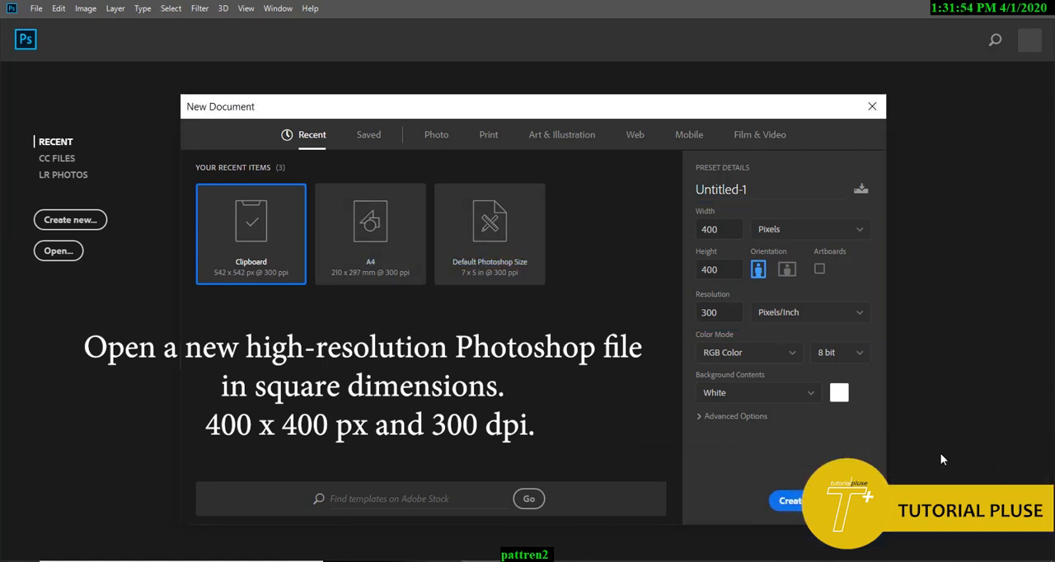
{"action": "left_click", "coordinate": [791, 501]}
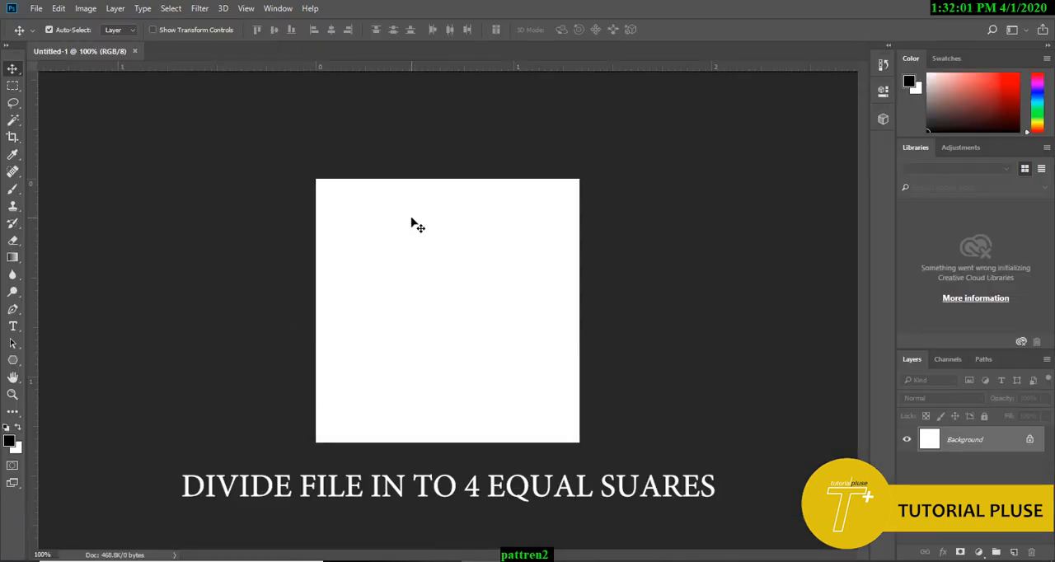
Step: Place a vertical and a horizontal guide through the canvas centre to divide it into four equal squares
{"action": "left_click_drag", "start_coordinate": [33, 274], "coordinate": [444, 329]}
{"action": "left_click_drag", "start_coordinate": [512, 68], "coordinate": [535, 311]}
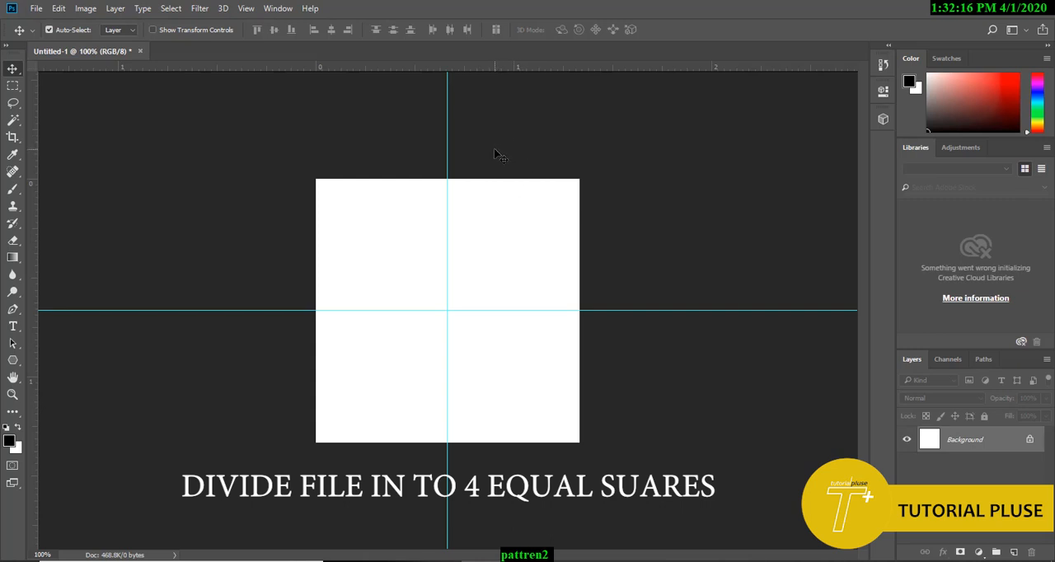
Step: Create a three-sided polygon of 100 × 100 px in the canvas's upper-right square with the Polygon tool
{"action": "right_click", "coordinate": [12, 362]}
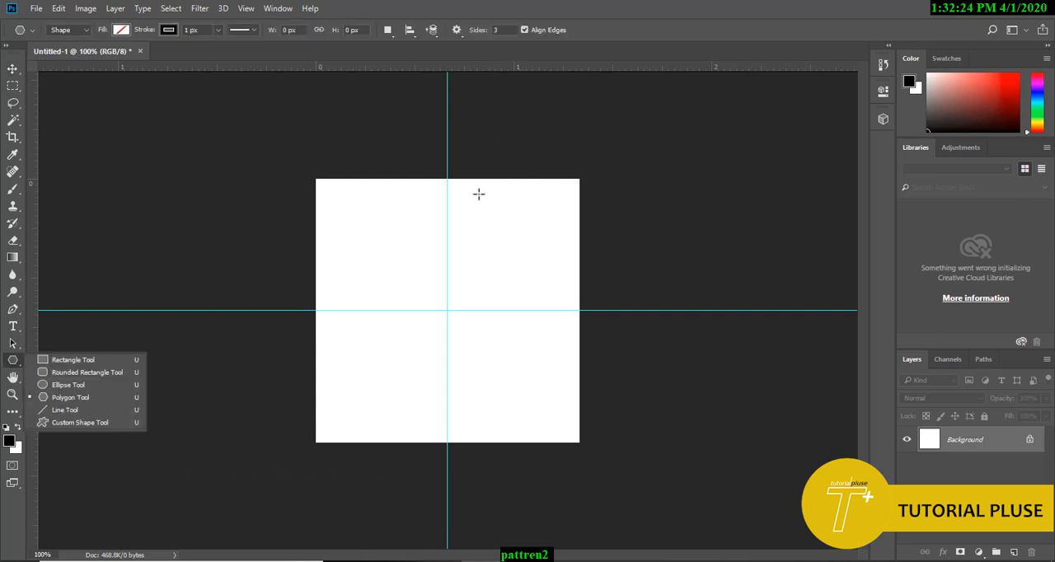
{"action": "left_click", "coordinate": [507, 232]}
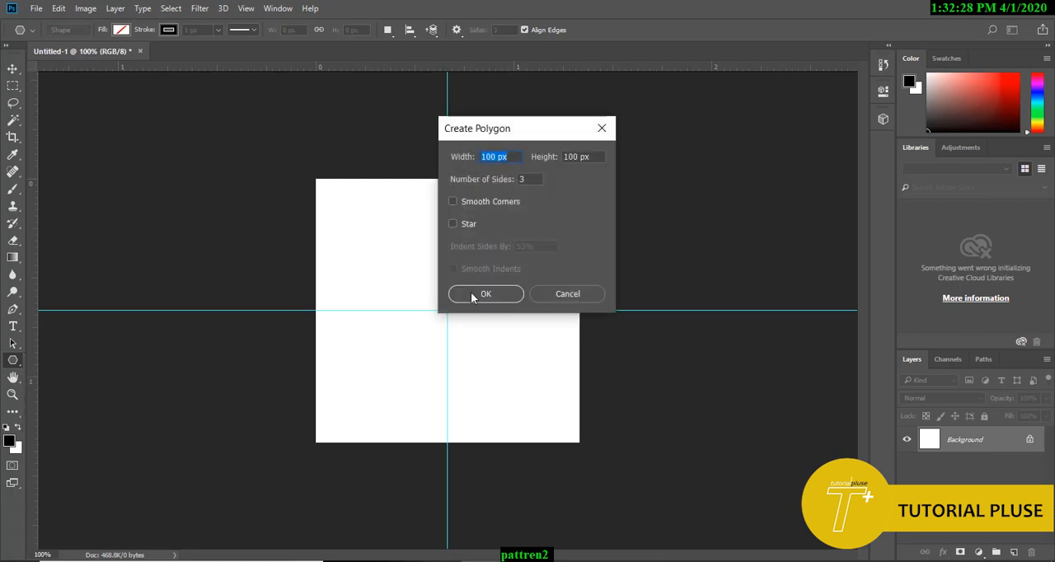
{"action": "left_click", "coordinate": [485, 294]}
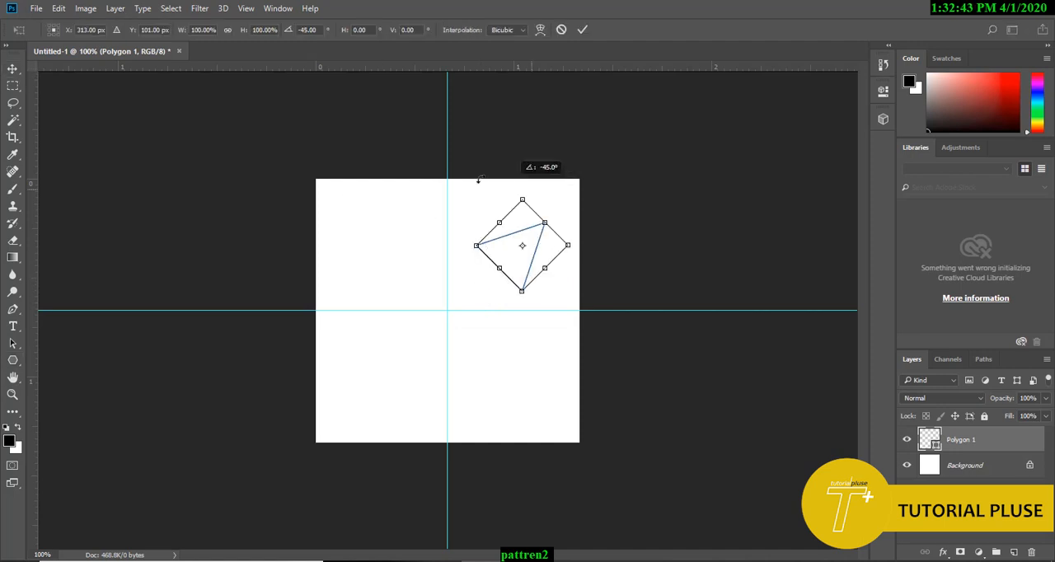
Step: Rotate the triangle to point straight up and position it near the middle of the upper-right square
{"action": "left_click_drag", "start_coordinate": [481, 179], "coordinate": [451, 176]}
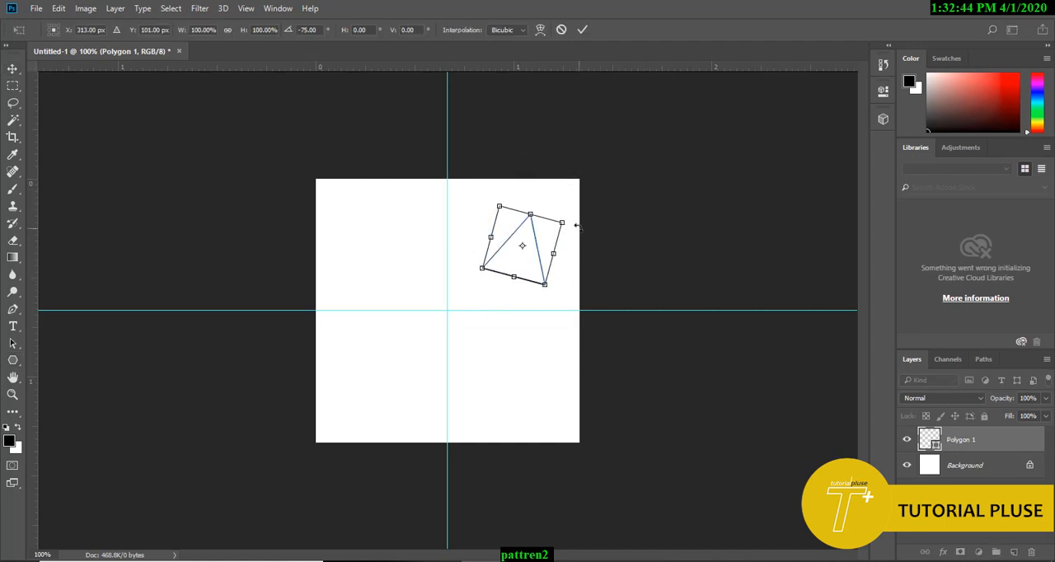
{"action": "mouse_move", "coordinate": [569, 215]}
{"action": "left_mouse_down"}
{"action": "mouse_move", "coordinate": [544, 204]}
{"action": "mouse_move", "coordinate": [561, 209]}
{"action": "left_mouse_up"}
{"action": "key", "text": "Return"}
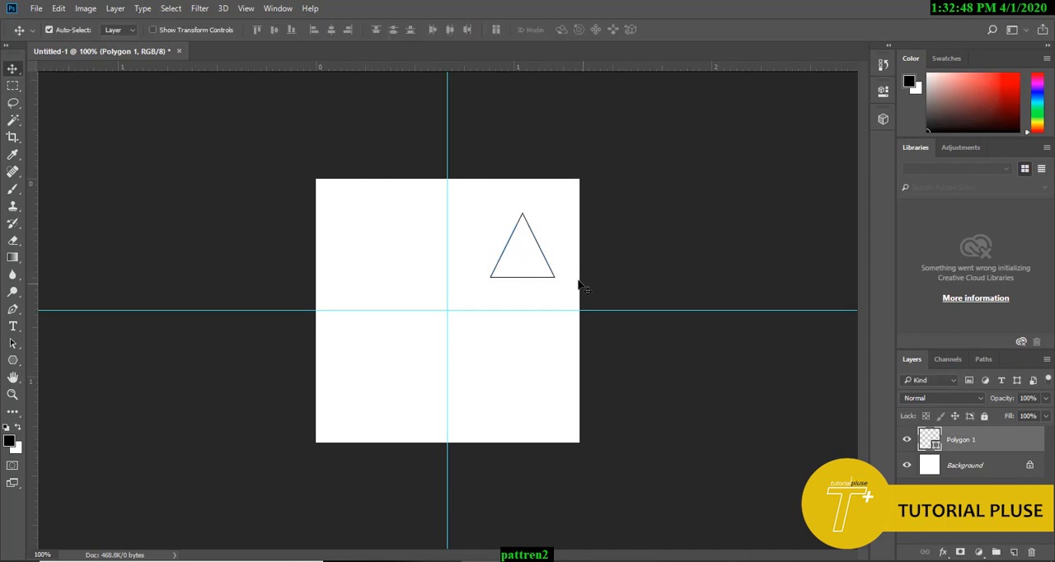
{"action": "left_click_drag", "start_coordinate": [552, 280], "coordinate": [543, 276]}
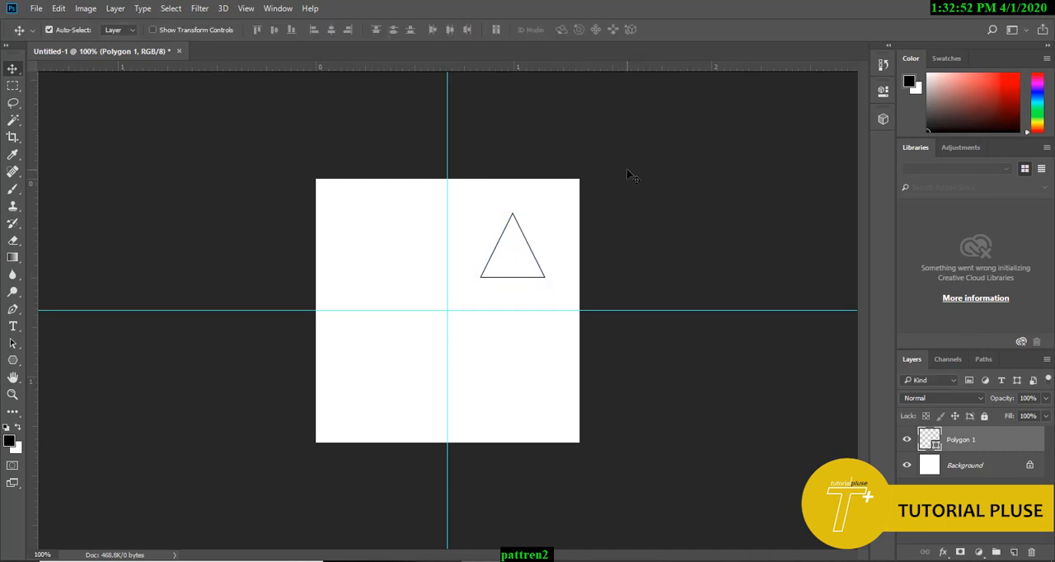
Step: Set the triangle's stroke width to 0 and its fill to dark grey
{"action": "key", "text": "u"}
{"action": "left_click", "coordinate": [121, 31]}
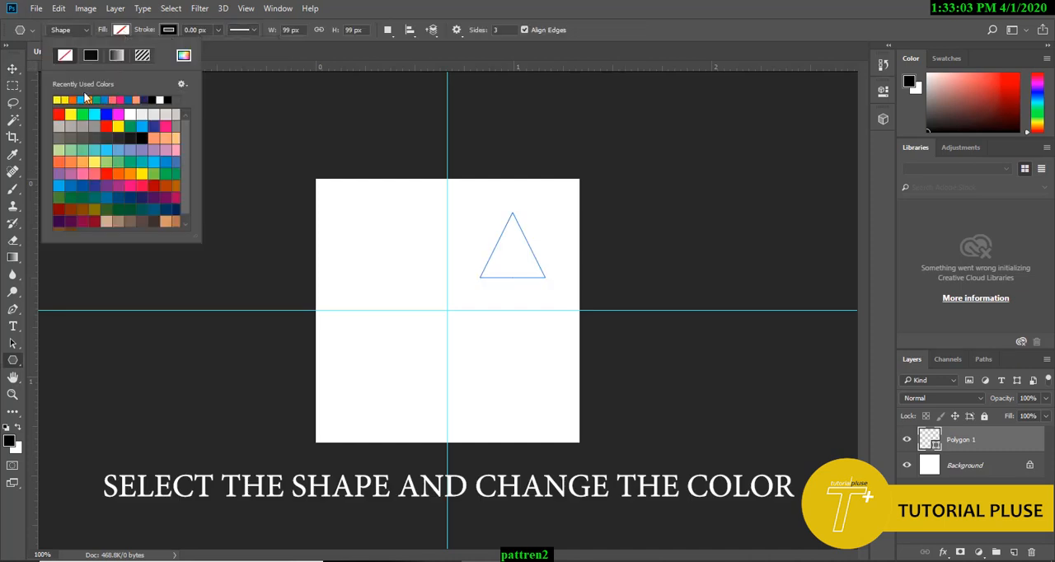
{"action": "left_click", "coordinate": [59, 115]}
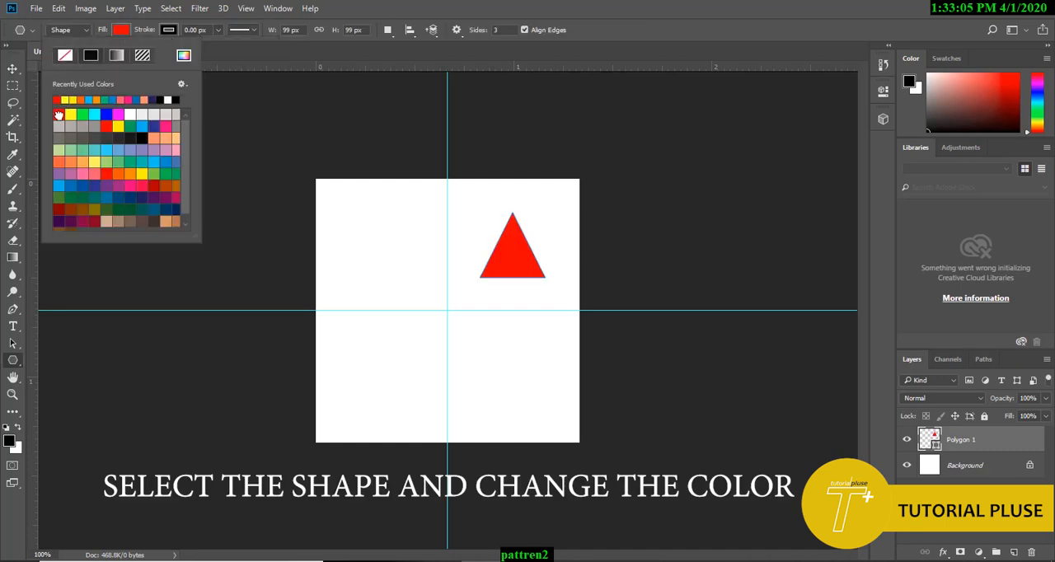
{"action": "left_click", "coordinate": [119, 139]}
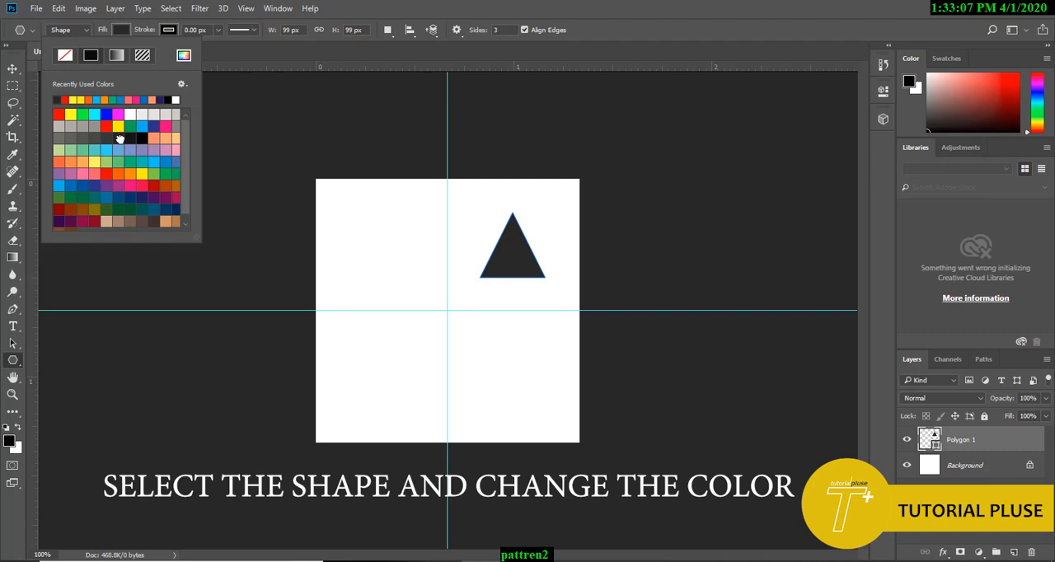
Step: Duplicate the dark grey triangle into the canvas's lower-left square
{"action": "key", "text": "v"}
{"action": "left_click_drag", "start_coordinate": [514, 259], "coordinate": [387, 382]}
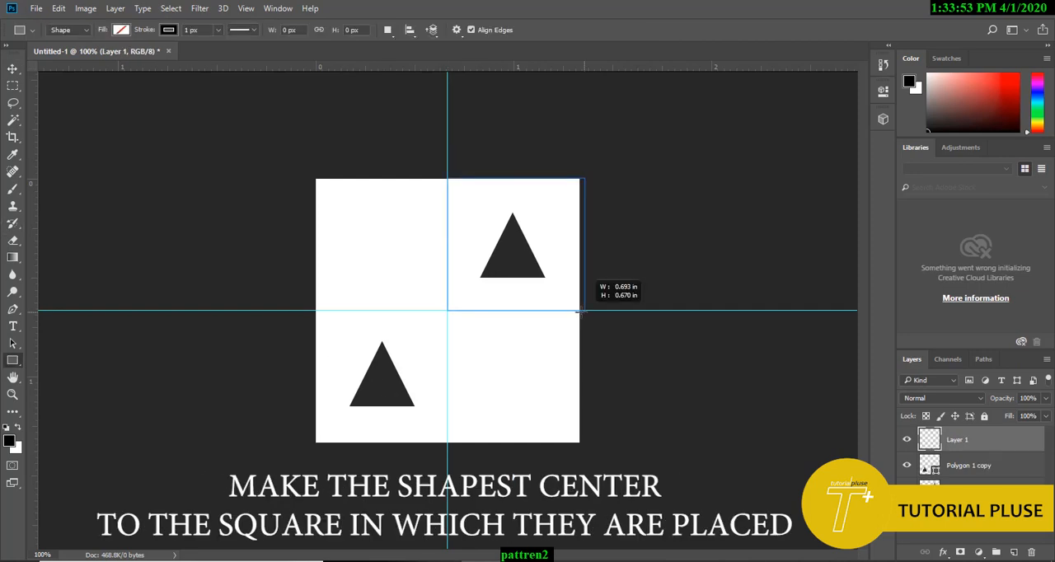
Step: Draw a rectangle about 200 × 201 px covering the canvas's upper-right square and fill it with yellow
{"action": "left_click_drag", "start_coordinate": [574, 305], "coordinate": [579, 312]}
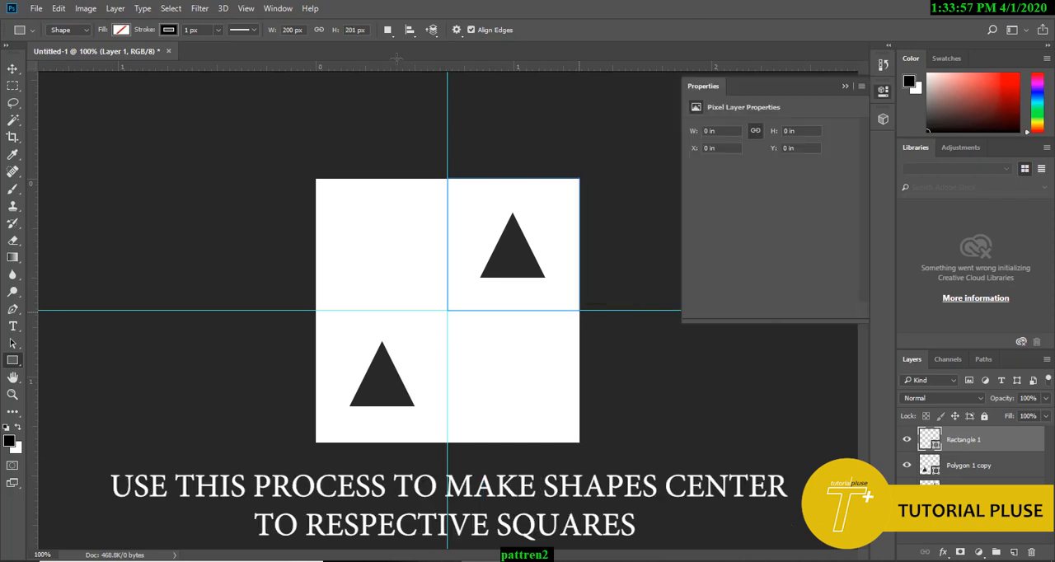
{"action": "left_click", "coordinate": [122, 29]}
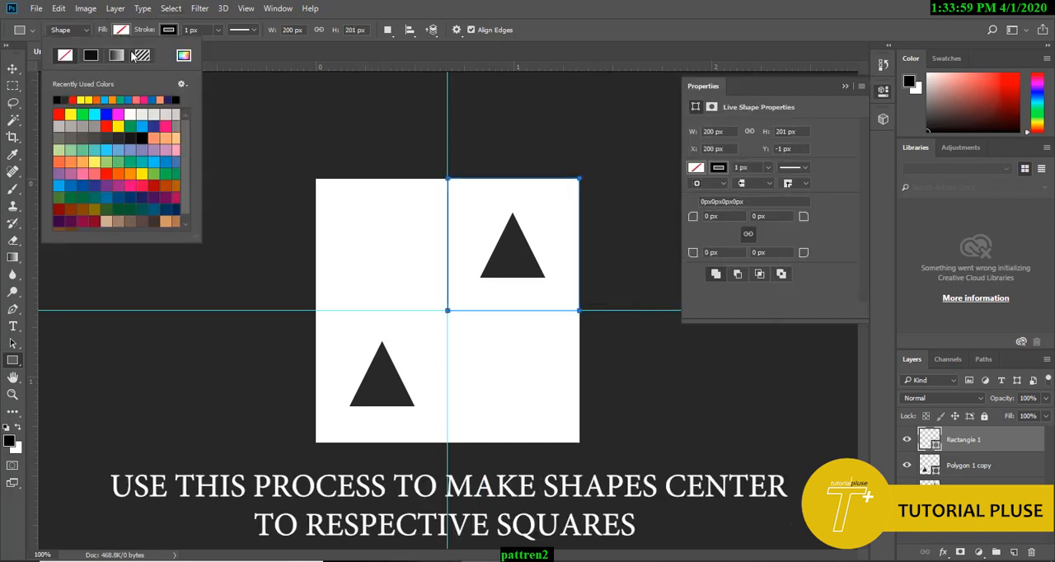
{"action": "left_click", "coordinate": [80, 100]}
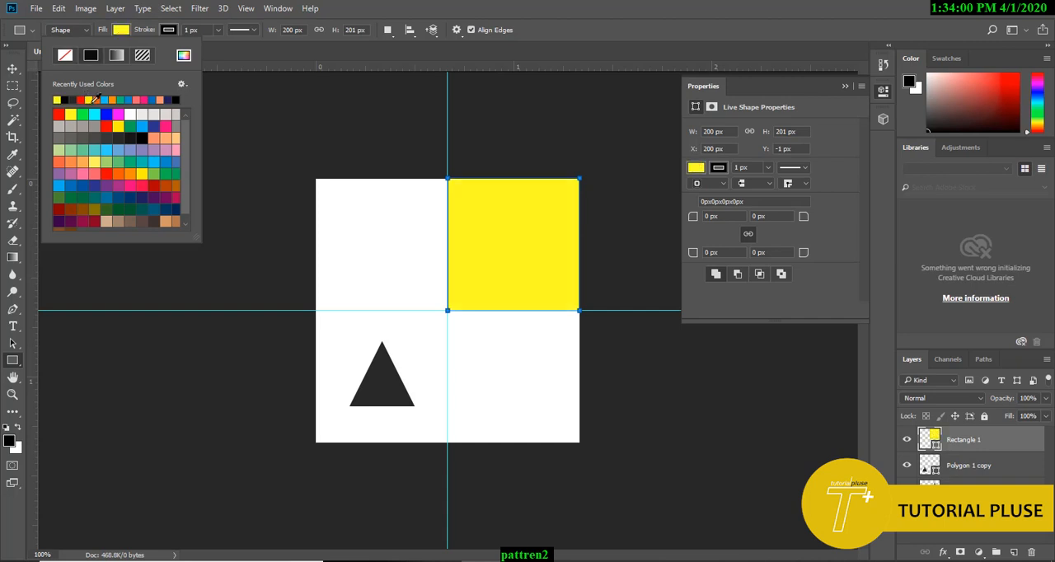
Step: Move the yellow rectangle's layer below both triangle layers
{"action": "left_click", "coordinate": [14, 69]}
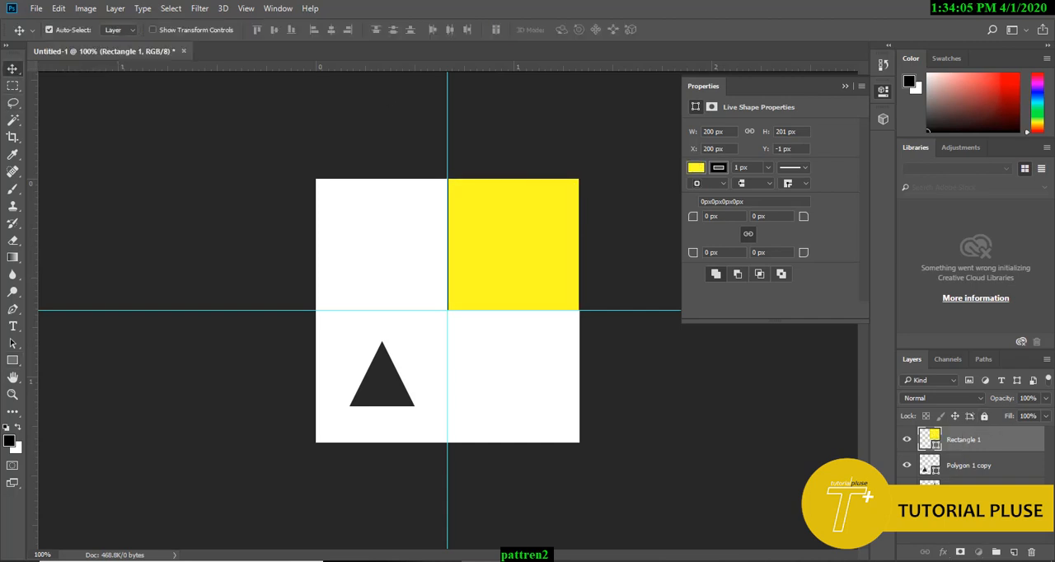
{"action": "left_click_drag", "start_coordinate": [973, 441], "coordinate": [992, 481]}
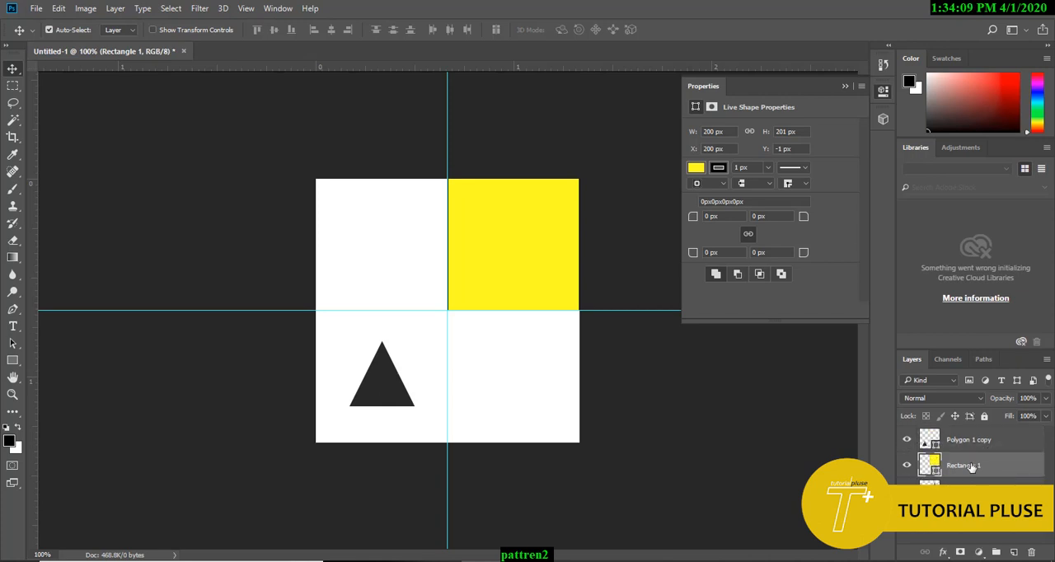
{"action": "left_click_drag", "start_coordinate": [976, 467], "coordinate": [978, 502]}
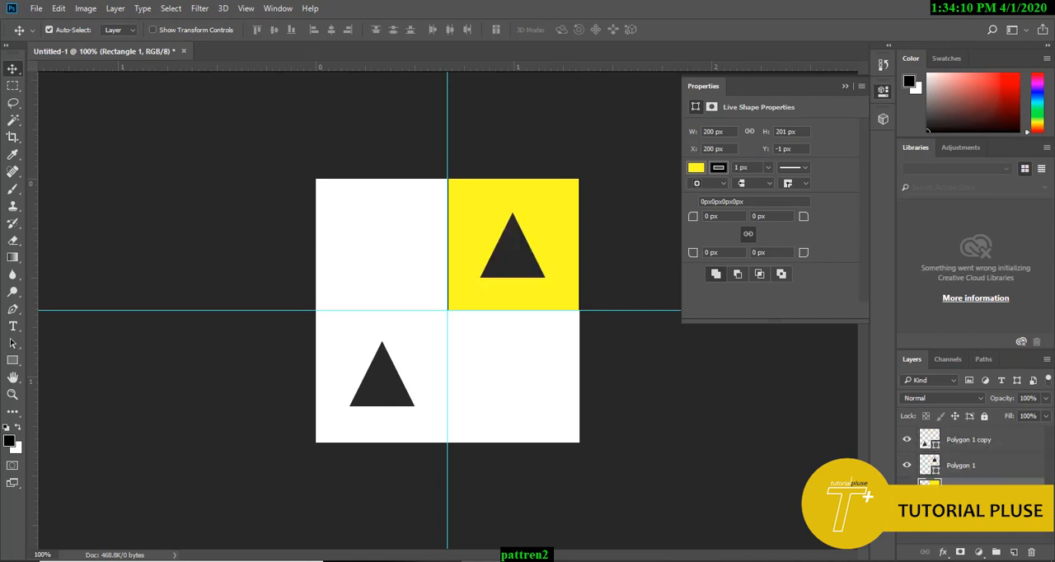
Step: Align the upper-right triangle with the yellow square by their vertical and horizontal centres
{"action": "left_click", "coordinate": [517, 249]}
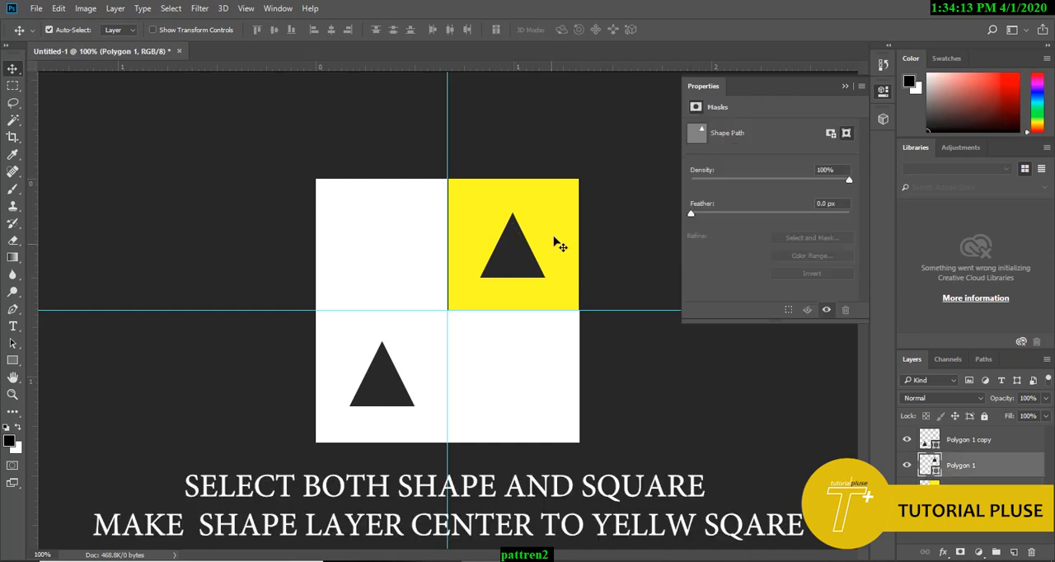
{"action": "left_click", "coordinate": [554, 241], "text": "shift"}
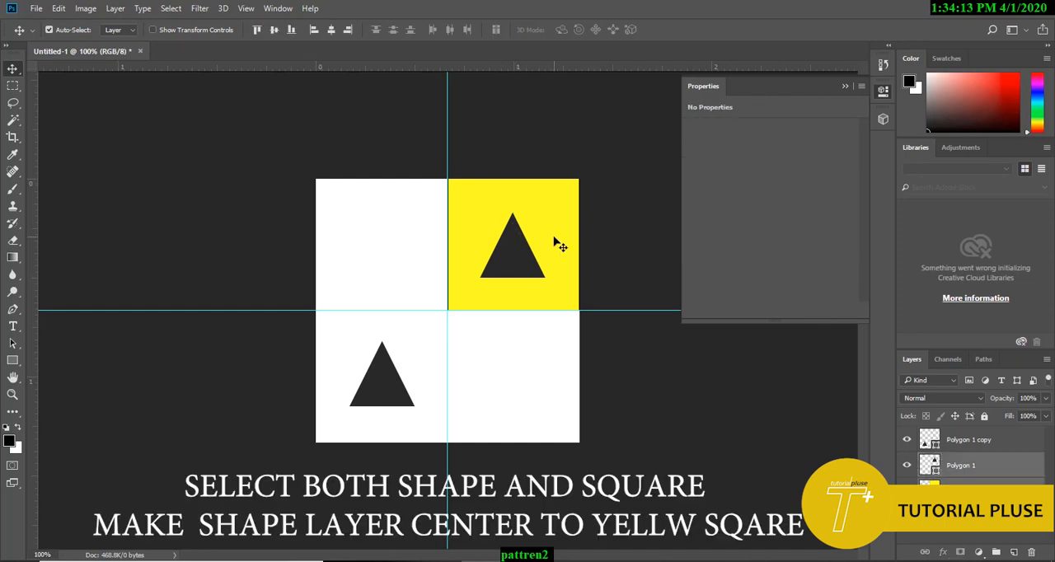
{"action": "left_click", "coordinate": [274, 32]}
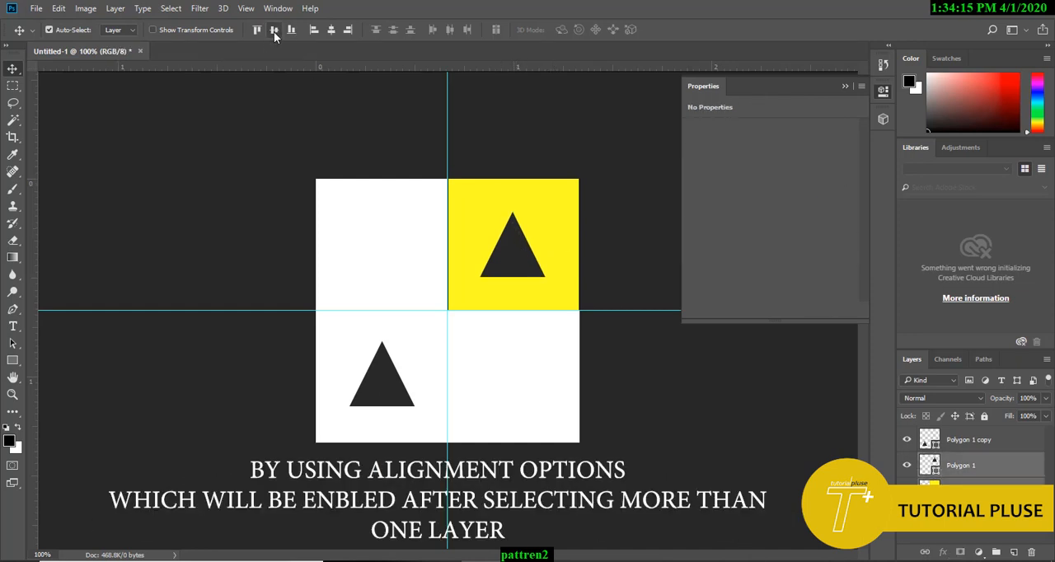
{"action": "left_click", "coordinate": [332, 33]}
{"action": "left_click", "coordinate": [597, 146]}
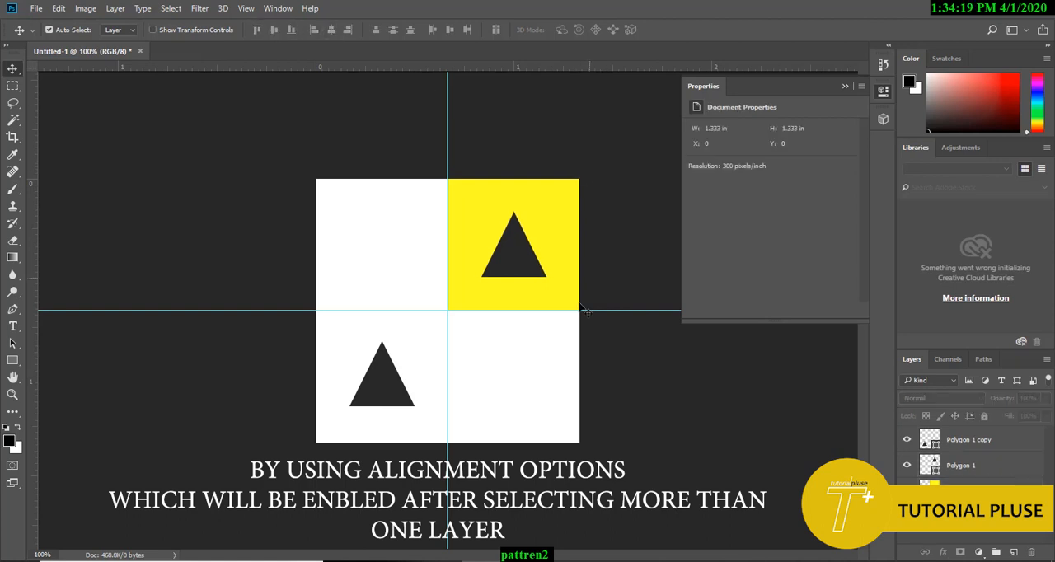
Step: Move the yellow square into the canvas's lower-left square and centre the second triangle on it
{"action": "left_click", "coordinate": [565, 240]}
{"action": "left_click_drag", "start_coordinate": [533, 321], "coordinate": [427, 429]}
{"action": "left_click", "coordinate": [392, 399]}
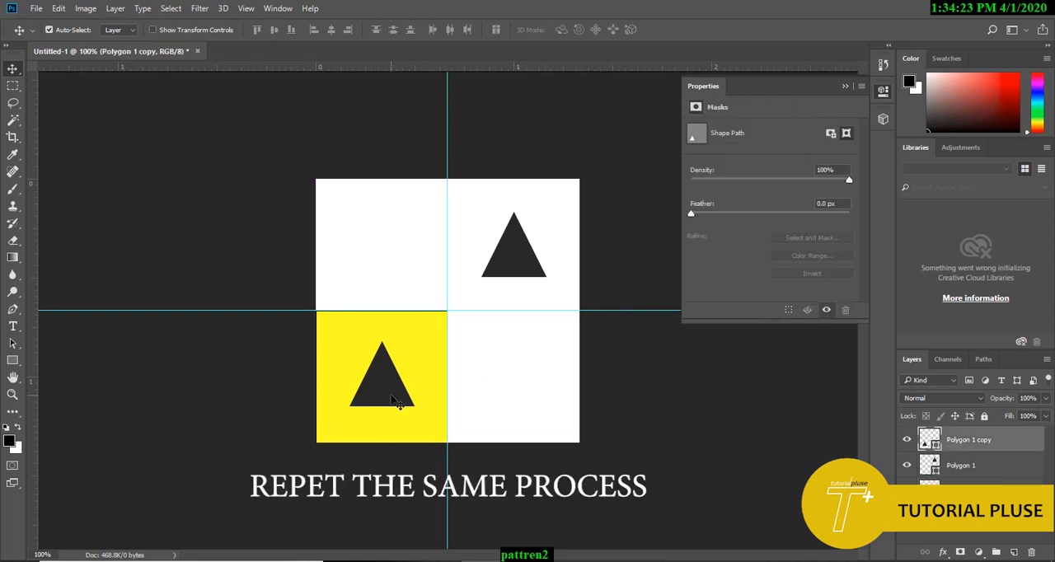
{"action": "left_click", "coordinate": [430, 342], "text": "shift"}
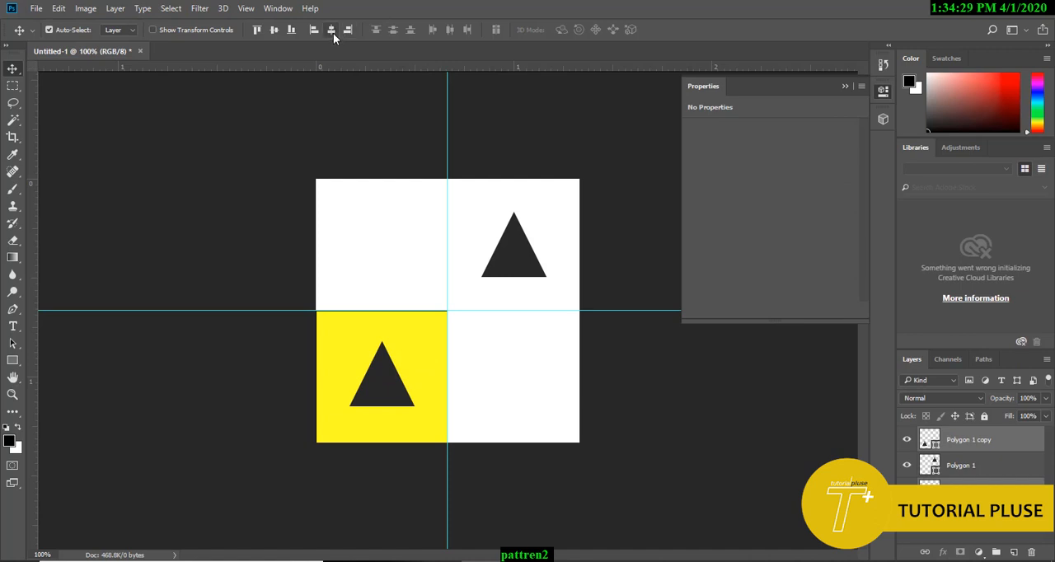
{"action": "left_click", "coordinate": [276, 28]}
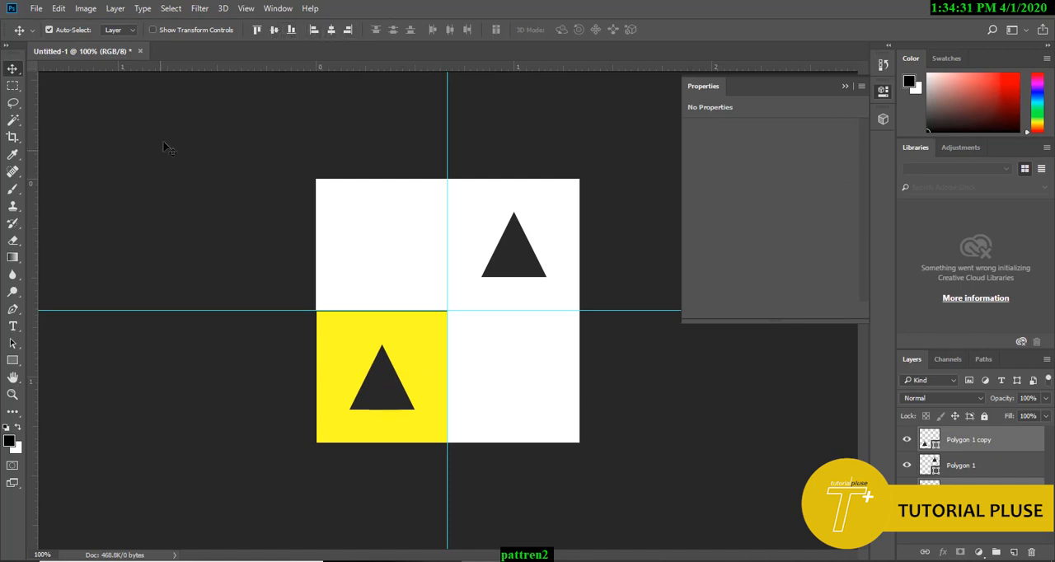
{"action": "left_click", "coordinate": [206, 189]}
Step: Delete the yellow helper square and hide the white background layer
{"action": "left_click", "coordinate": [346, 341]}
{"action": "key", "text": "Delete"}
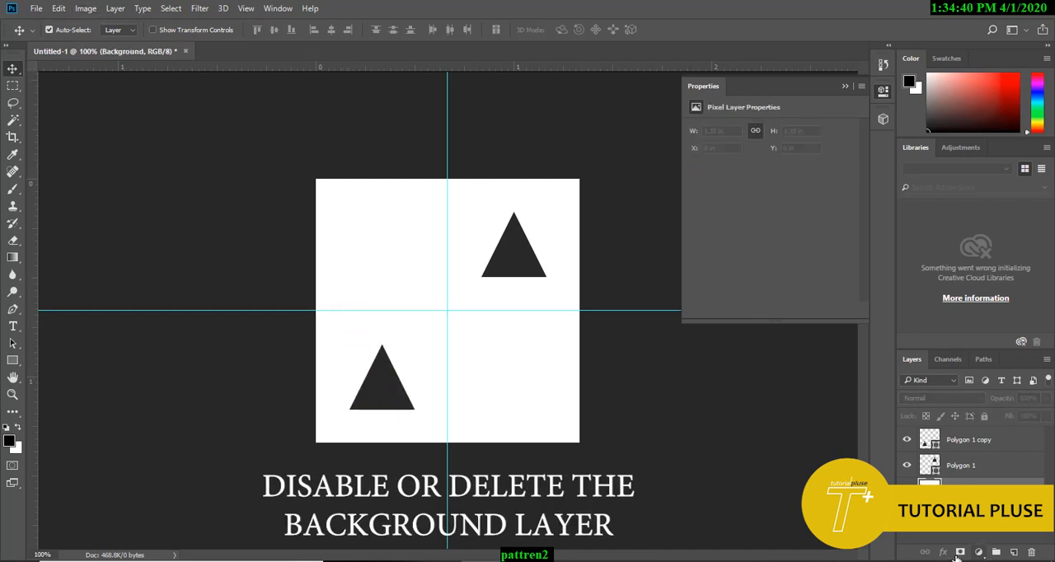
{"action": "key", "text": "Delete"}
Step: Select the whole canvas and define it as a pattern named Pattern 10
{"action": "left_click", "coordinate": [86, 8]}
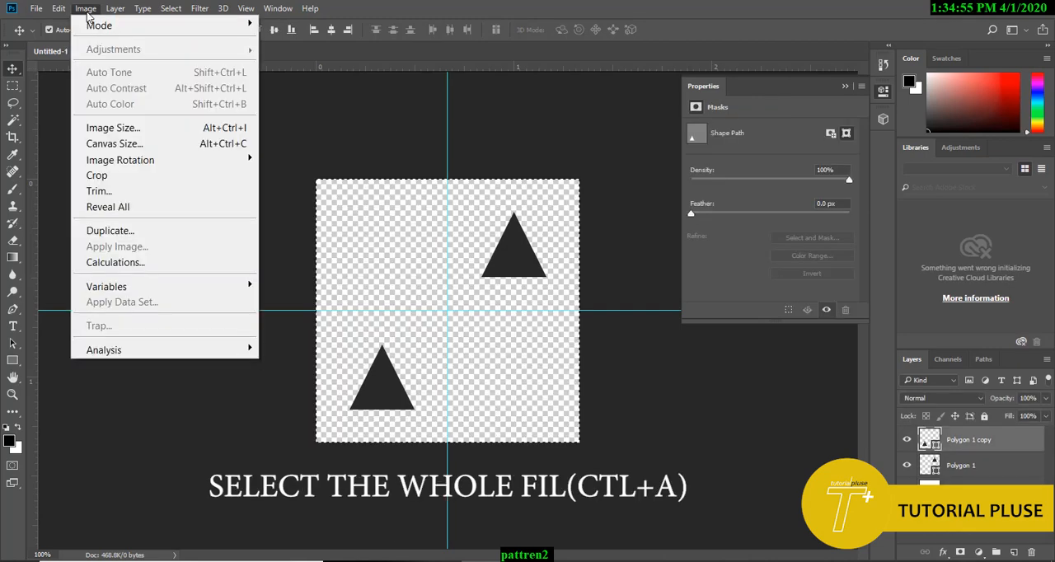
{"action": "mouse_move", "coordinate": [54, 10]}
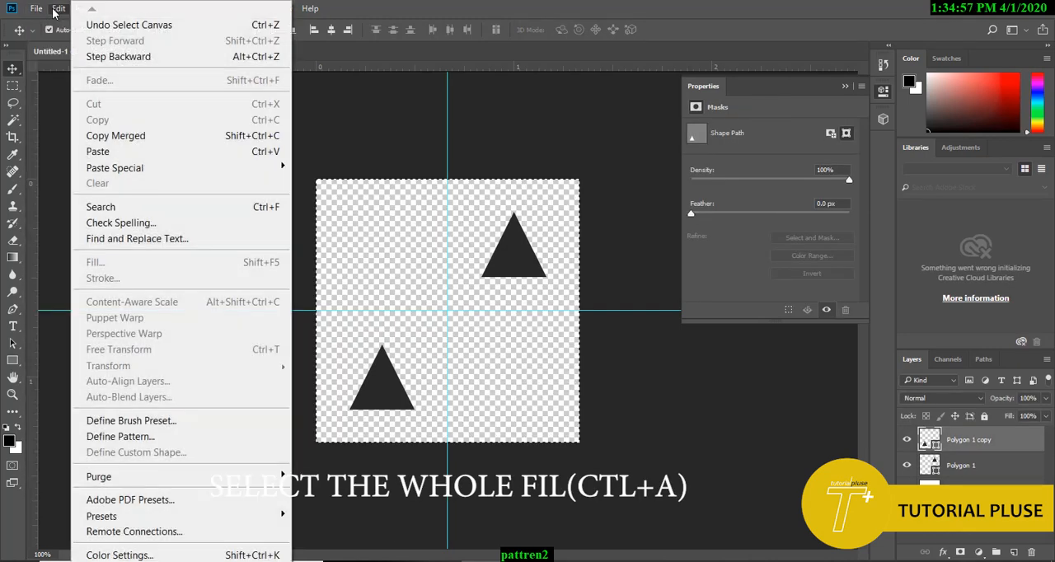
{"action": "left_click", "coordinate": [232, 436]}
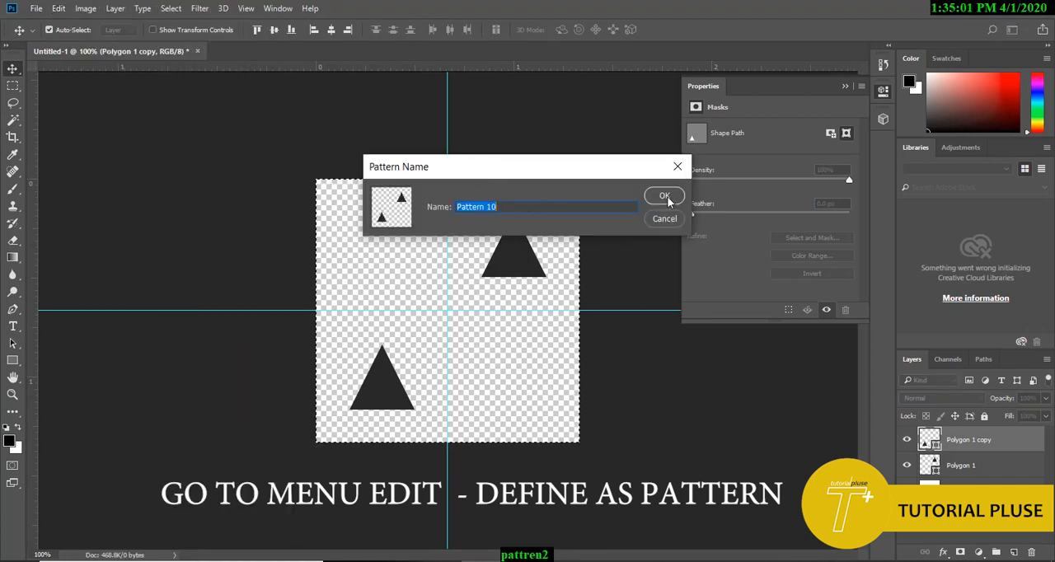
{"action": "left_click", "coordinate": [664, 196]}
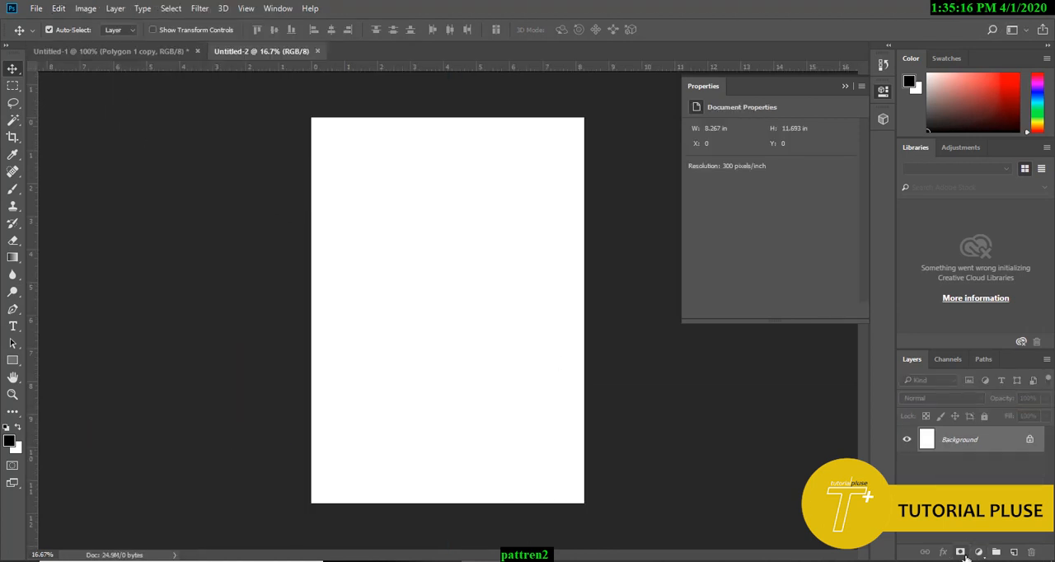
Step: In a new A4 document, add a layer mask to the background and create an empty layer above it
{"action": "left_click", "coordinate": [961, 554]}
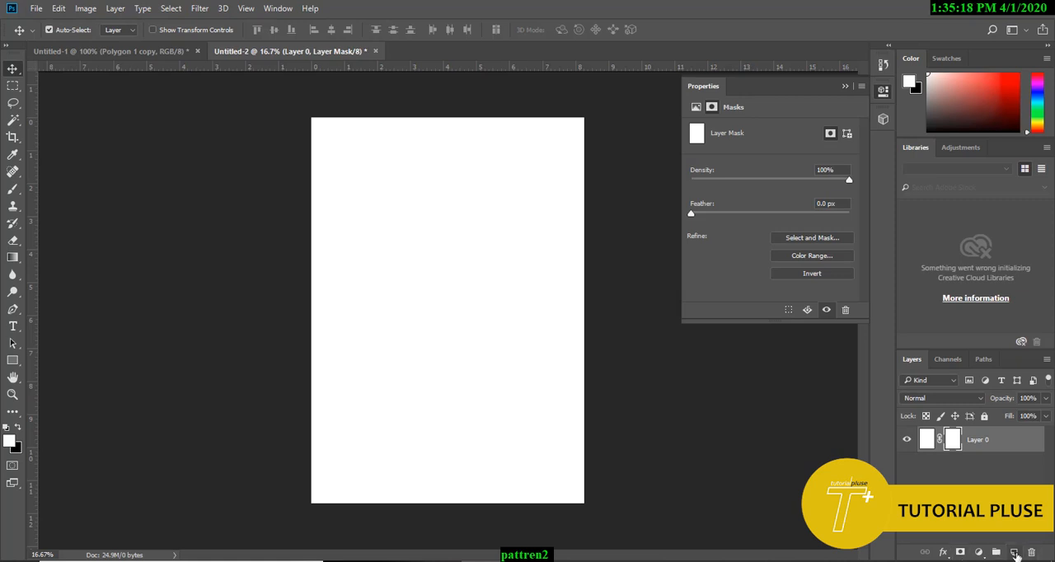
{"action": "left_click", "coordinate": [1014, 552]}
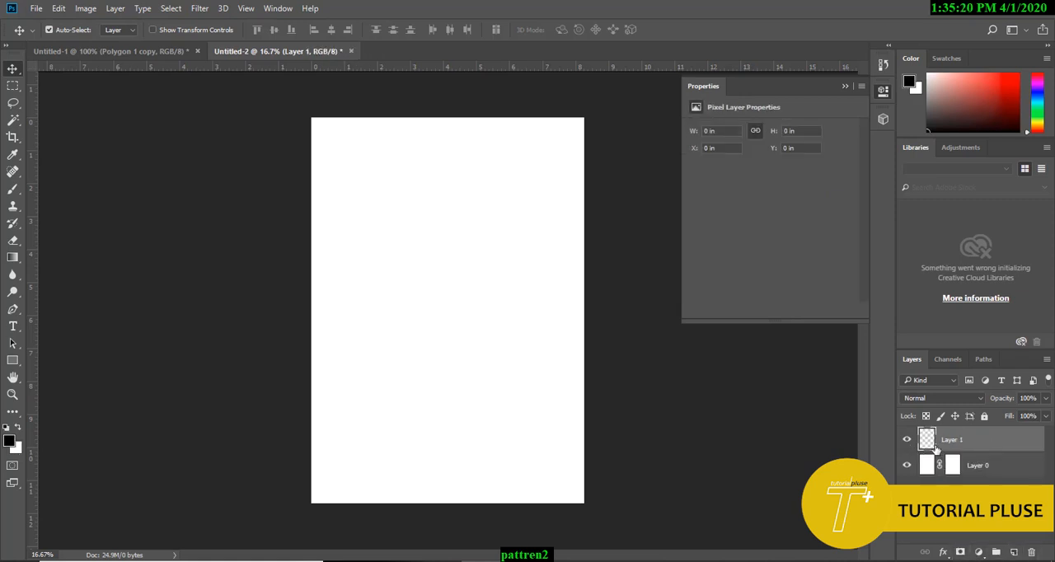
{"action": "left_click", "coordinate": [934, 473]}
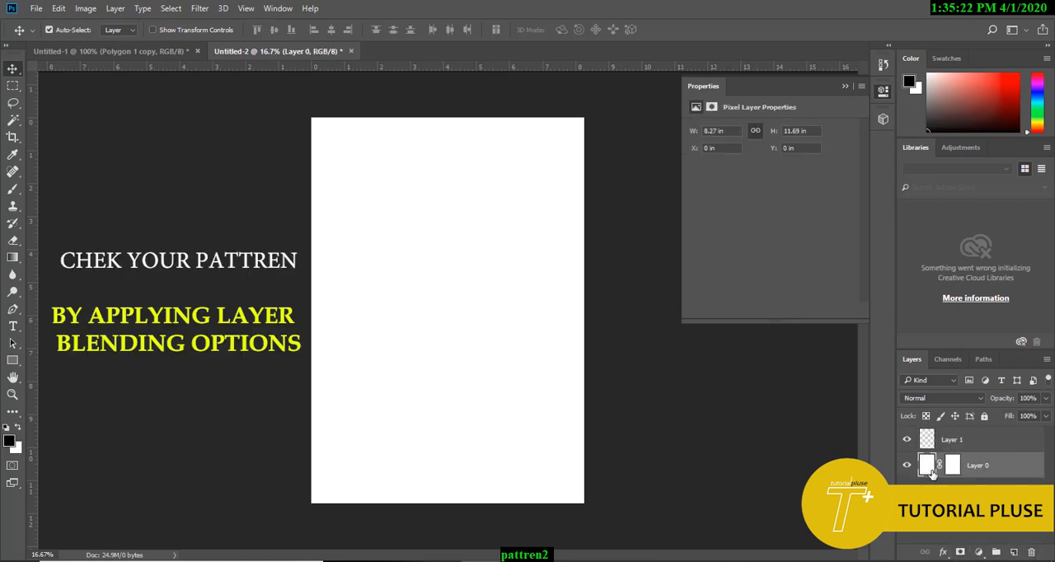
Step: Apply a Pattern Overlay to Layer 0 using the two-triangle pattern at 31% scale
{"action": "left_click", "coordinate": [943, 552]}
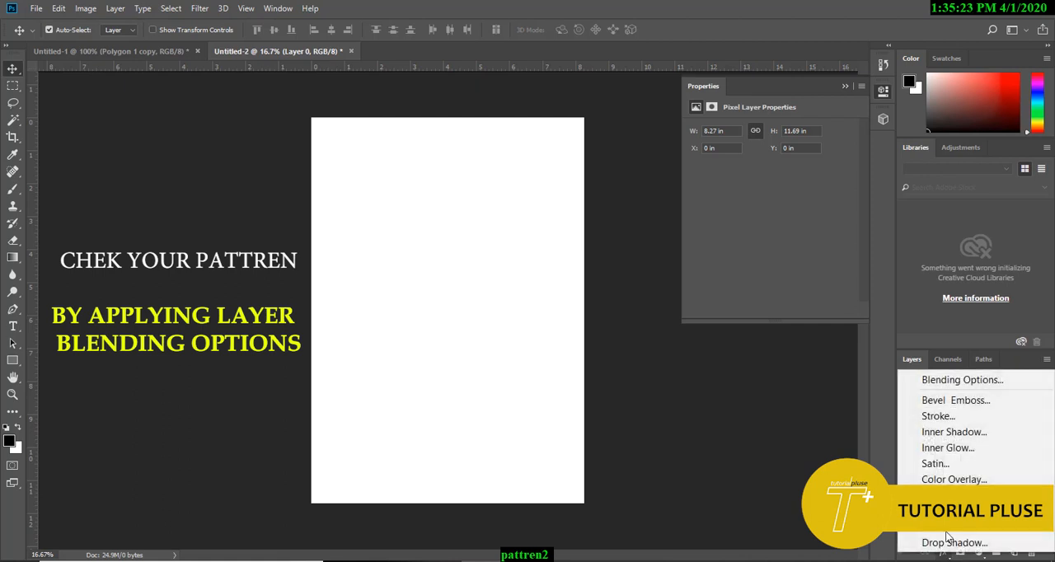
{"action": "left_click", "coordinate": [955, 378]}
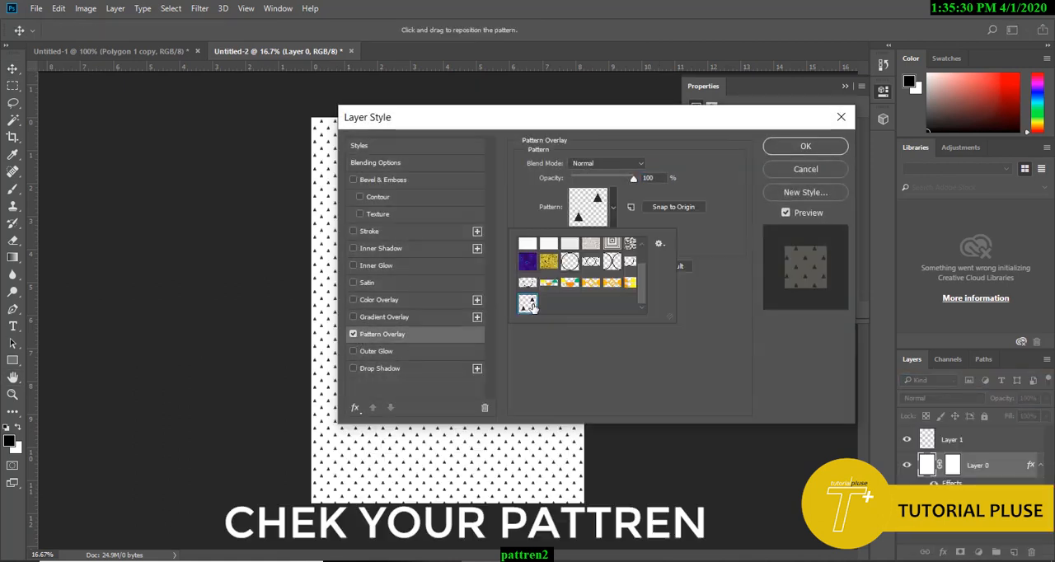
{"action": "left_click_drag", "start_coordinate": [470, 129], "coordinate": [732, 137]}
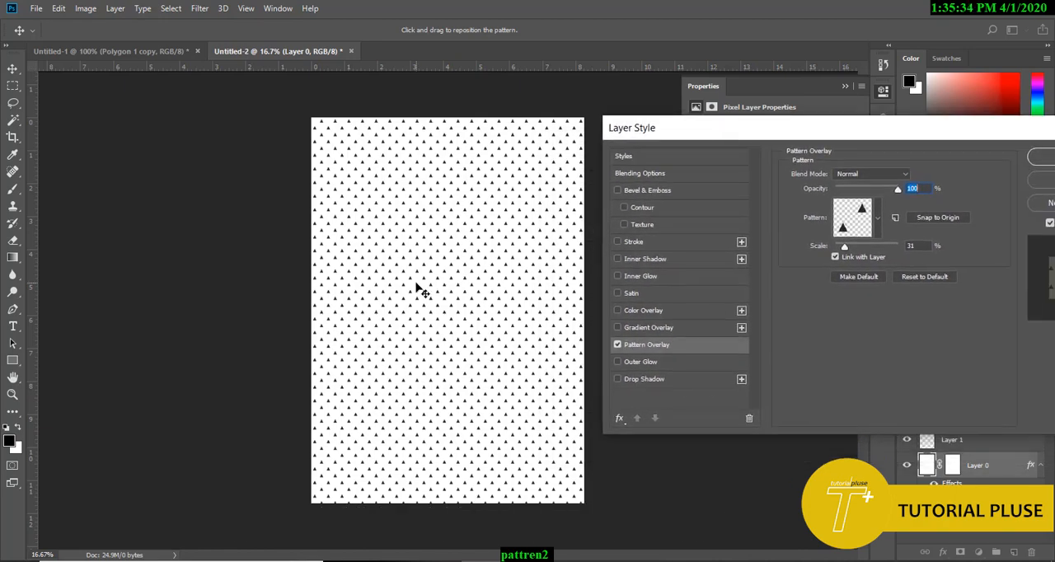
Step: Check the tiled triangles up close for seams and fine-tune the pattern overlay's scale
{"action": "key", "text": "ctrl+plus"}
{"action": "key", "text": "ctrl+plus"}
{"action": "key", "text": "ctrl+plus"}
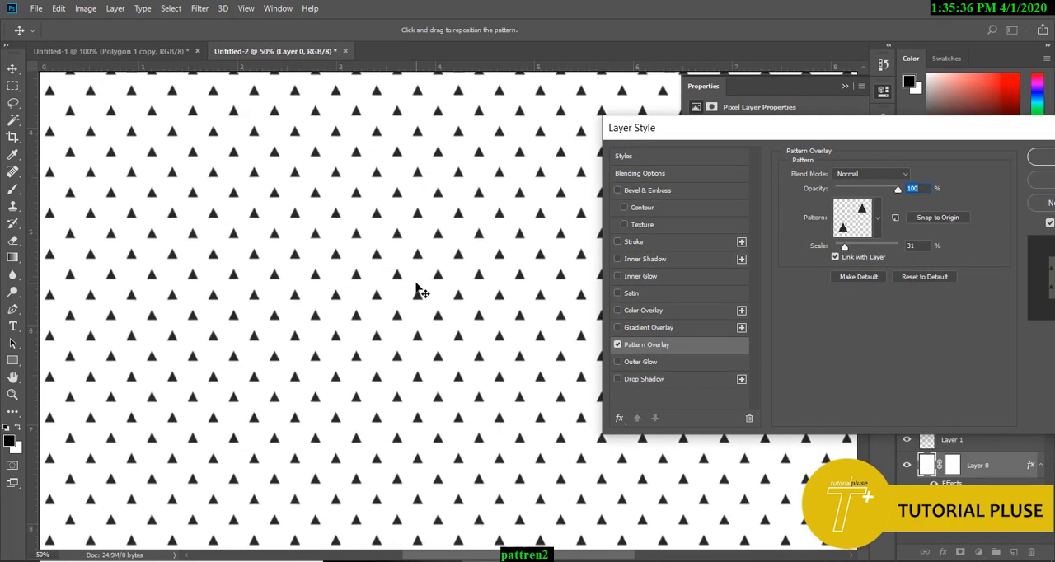
{"action": "key", "text": "ctrl+plus"}
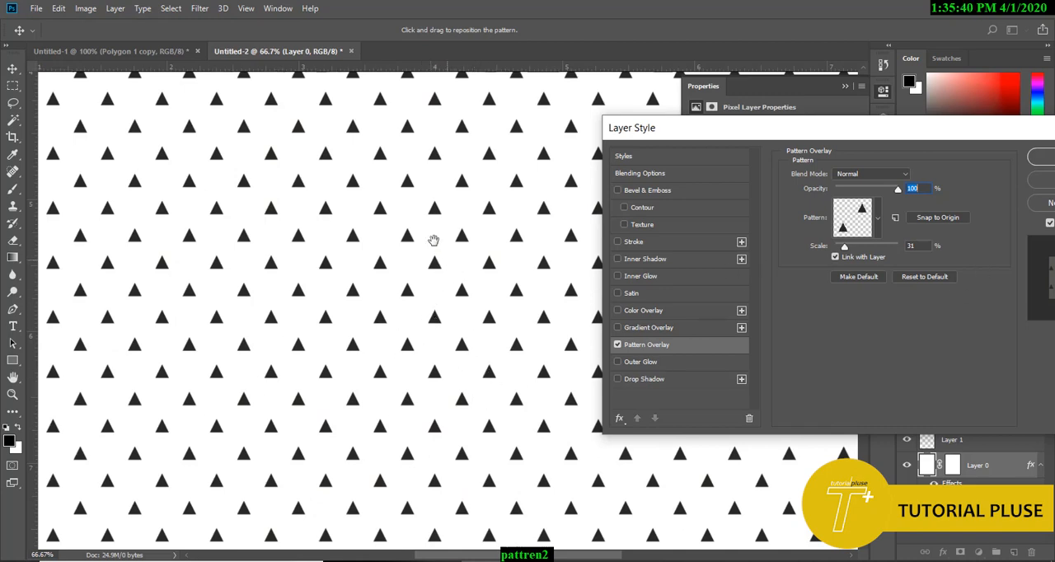
{"action": "left_click_drag", "start_coordinate": [434, 158], "coordinate": [465, 431]}
{"action": "right_click", "coordinate": [468, 437]}
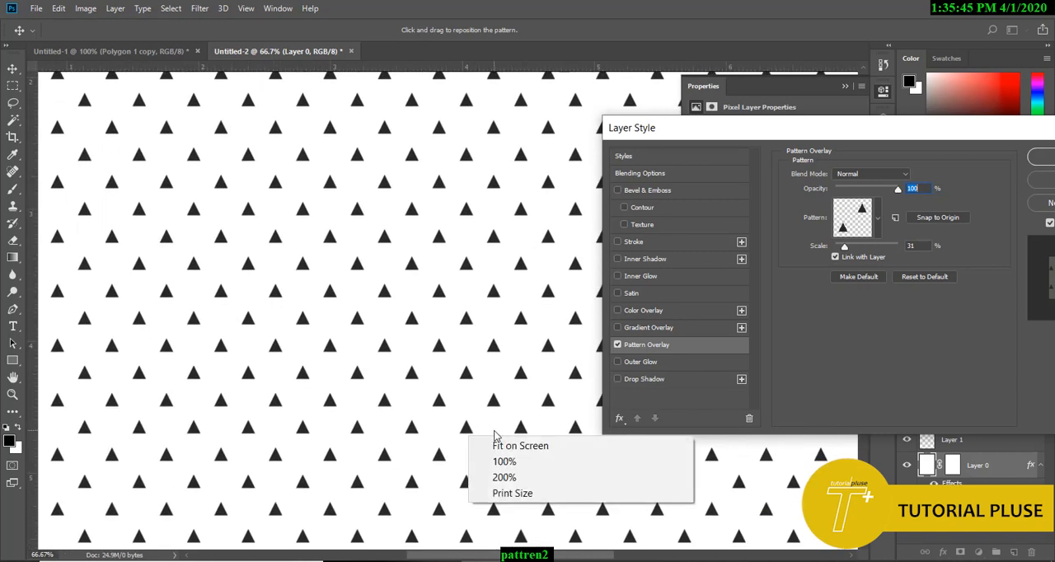
{"action": "left_click", "coordinate": [842, 249]}
{"action": "mouse_move", "coordinate": [846, 248]}
{"action": "left_mouse_down"}
{"action": "mouse_move", "coordinate": [831, 246]}
{"action": "mouse_move", "coordinate": [866, 249]}
{"action": "mouse_move", "coordinate": [847, 249]}
{"action": "left_mouse_up"}
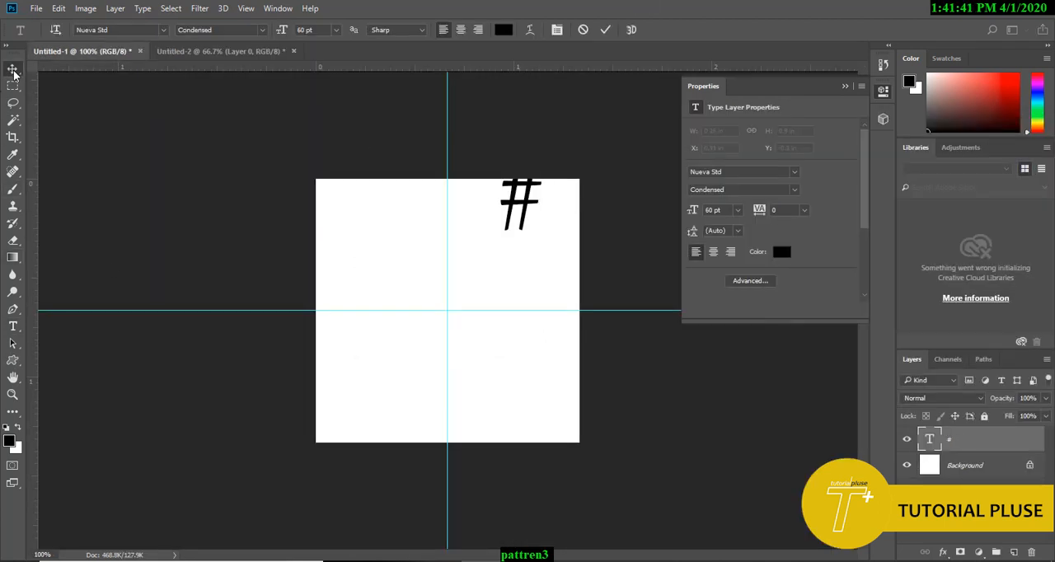
Step: Move the # character down within the canvas's upper-right square and place a copy of it in the lower-left square
{"action": "left_click", "coordinate": [13, 71]}
{"action": "left_click_drag", "start_coordinate": [521, 208], "coordinate": [394, 353]}
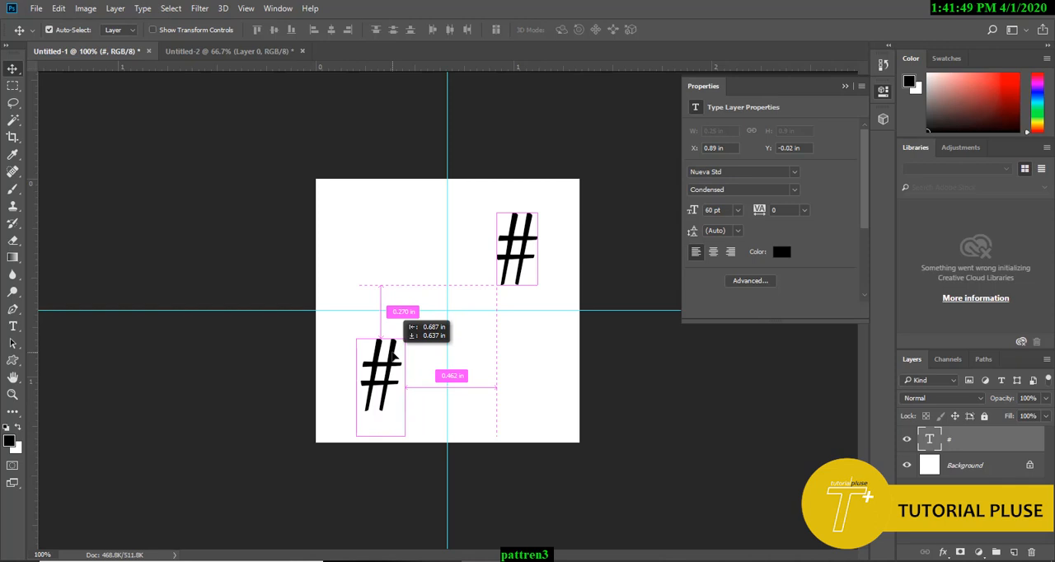
{"action": "left_click_drag", "start_coordinate": [394, 353], "coordinate": [395, 353]}
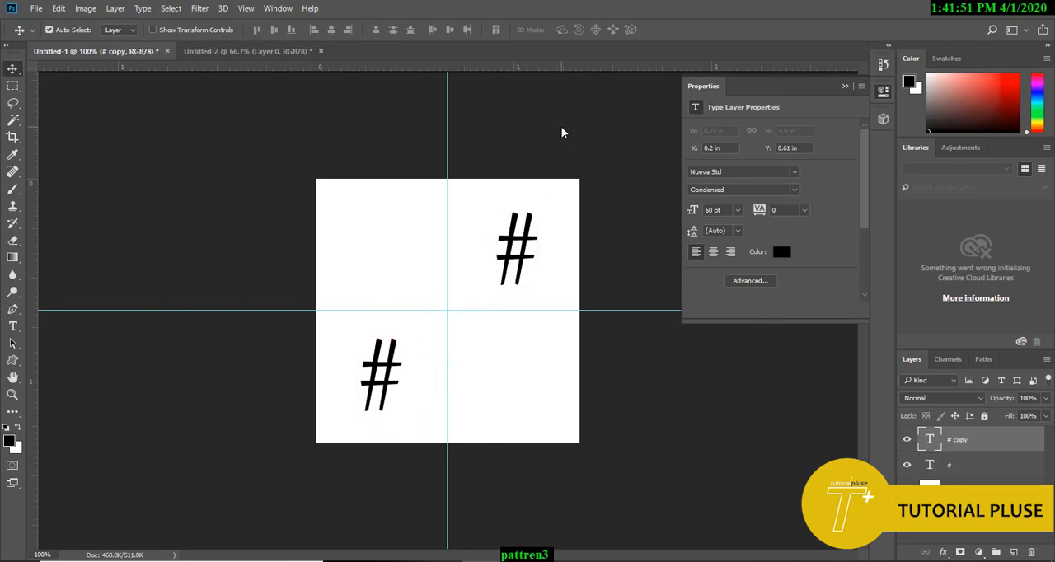
Step: Set the text colour of the lower-left # to yellow (#f8ce0a)
{"action": "key", "text": "t"}
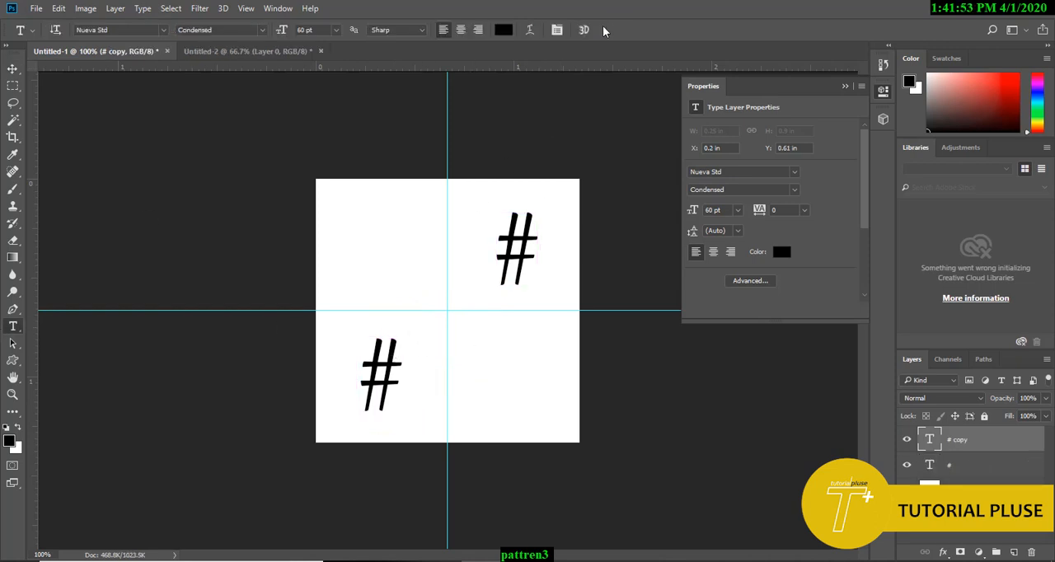
{"action": "left_click", "coordinate": [503, 30]}
{"action": "left_click_drag", "start_coordinate": [285, 150], "coordinate": [288, 266]}
{"action": "left_click", "coordinate": [273, 126]}
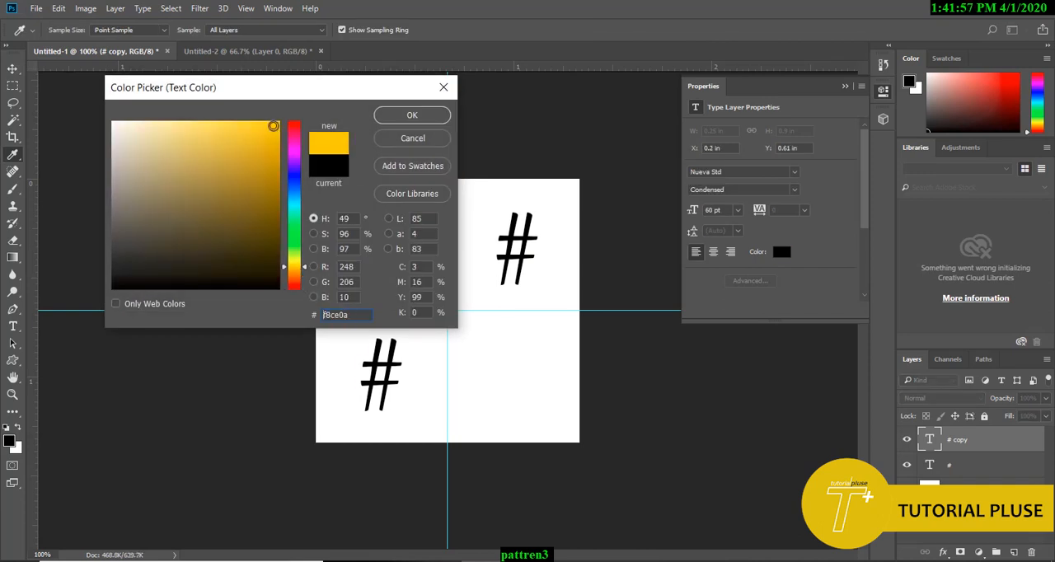
{"action": "left_click", "coordinate": [406, 118]}
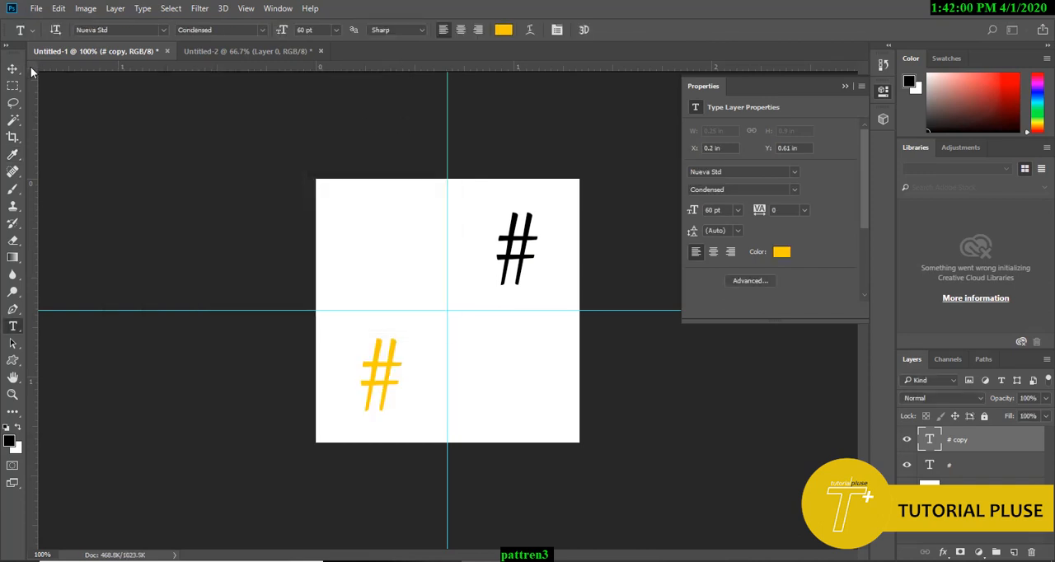
Step: Set the text colour of the upper-right # to pinkish red (#db084d)
{"action": "key", "text": "v"}
{"action": "left_click", "coordinate": [536, 229]}
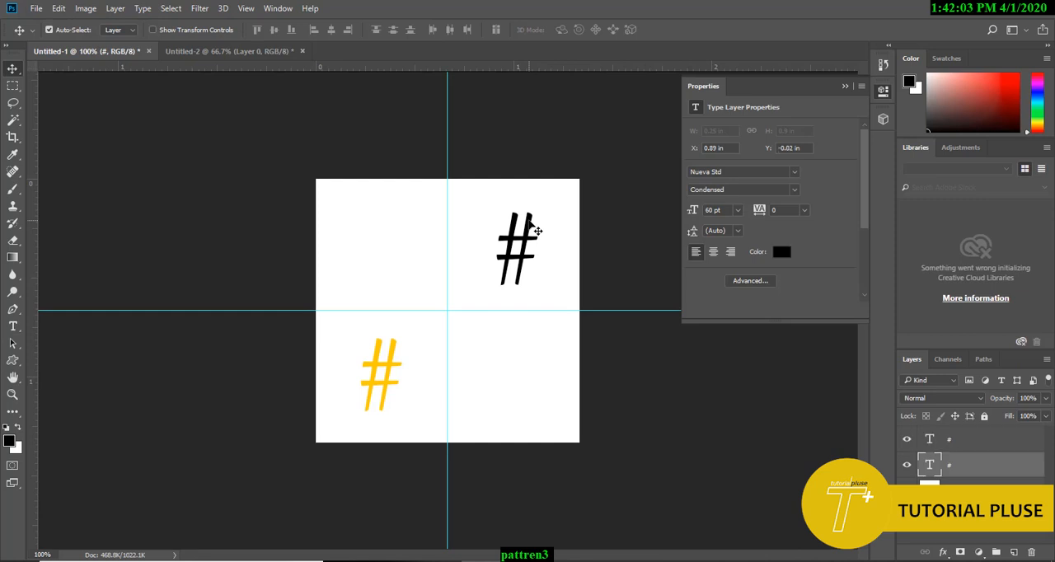
{"action": "key", "text": "t"}
{"action": "left_click", "coordinate": [503, 30]}
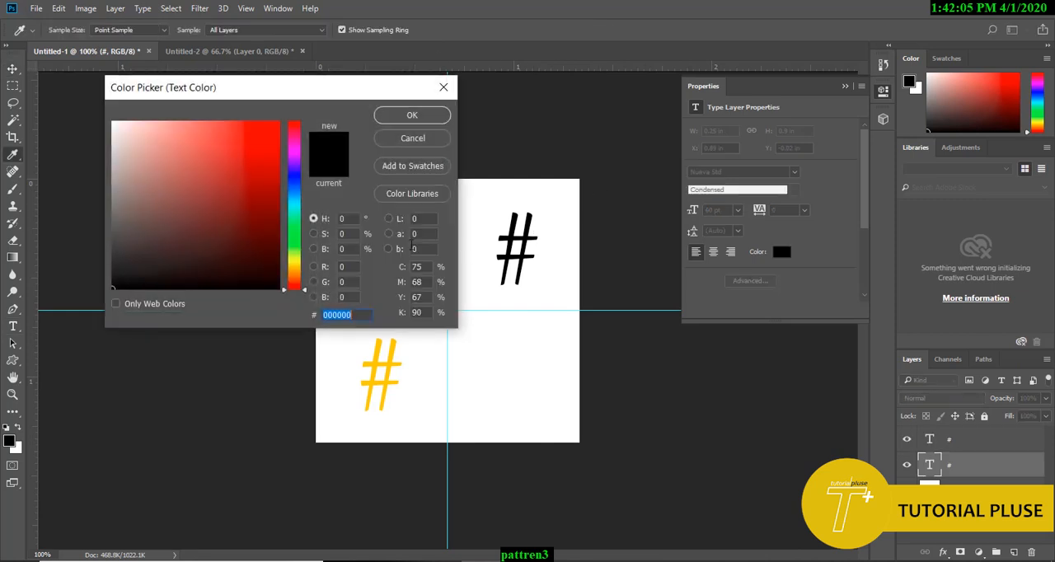
{"action": "left_click", "coordinate": [294, 136]}
{"action": "left_click", "coordinate": [274, 145]}
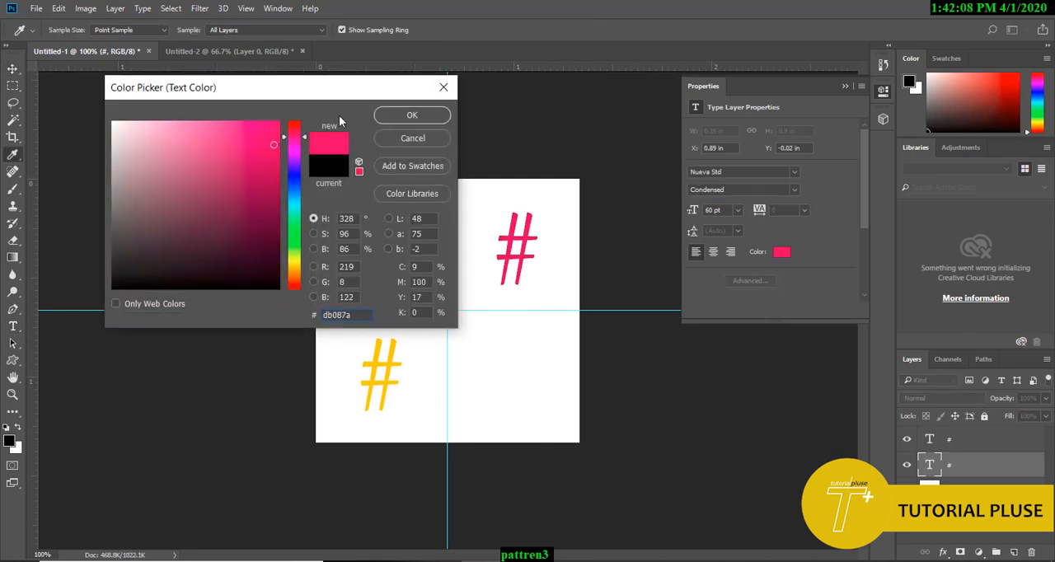
{"action": "left_click_drag", "start_coordinate": [304, 142], "coordinate": [304, 130]}
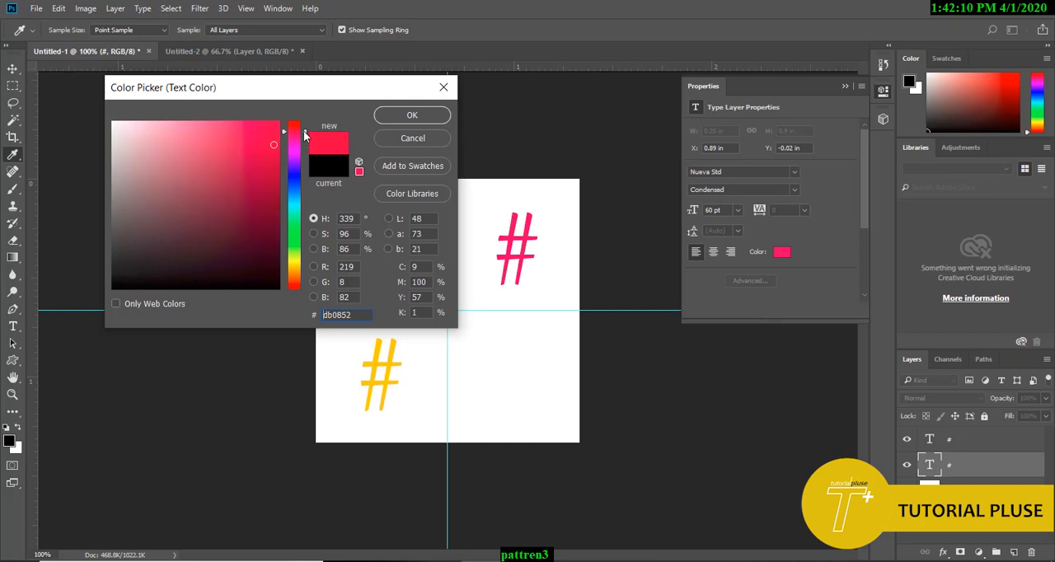
{"action": "left_click", "coordinate": [412, 115]}
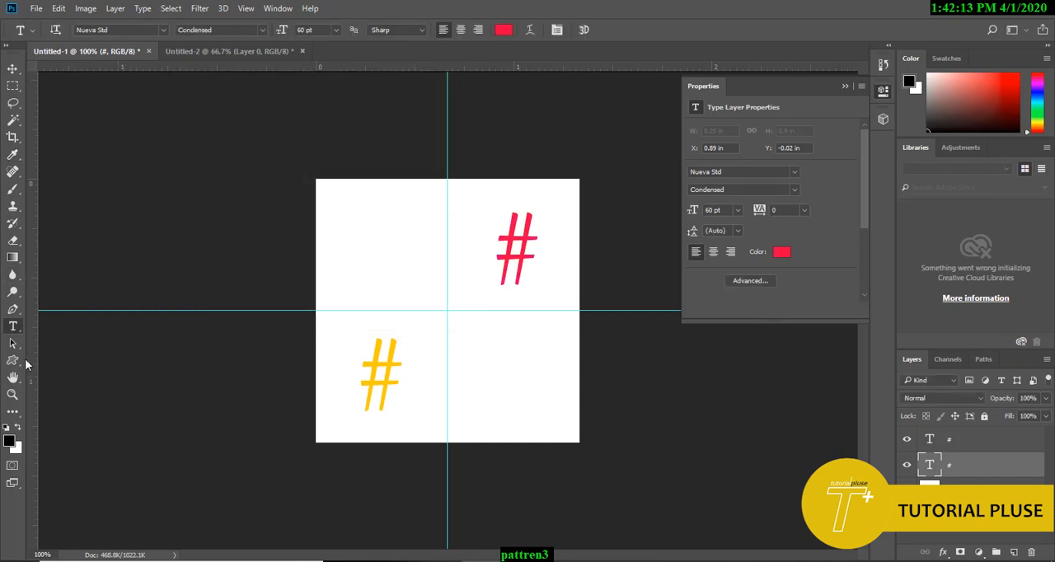
Step: Draw a red rectangle of about 200 × 201 px over the upper-right square and place it behind the # layer
{"action": "left_click", "coordinate": [14, 360]}
{"action": "left_click", "coordinate": [55, 362]}
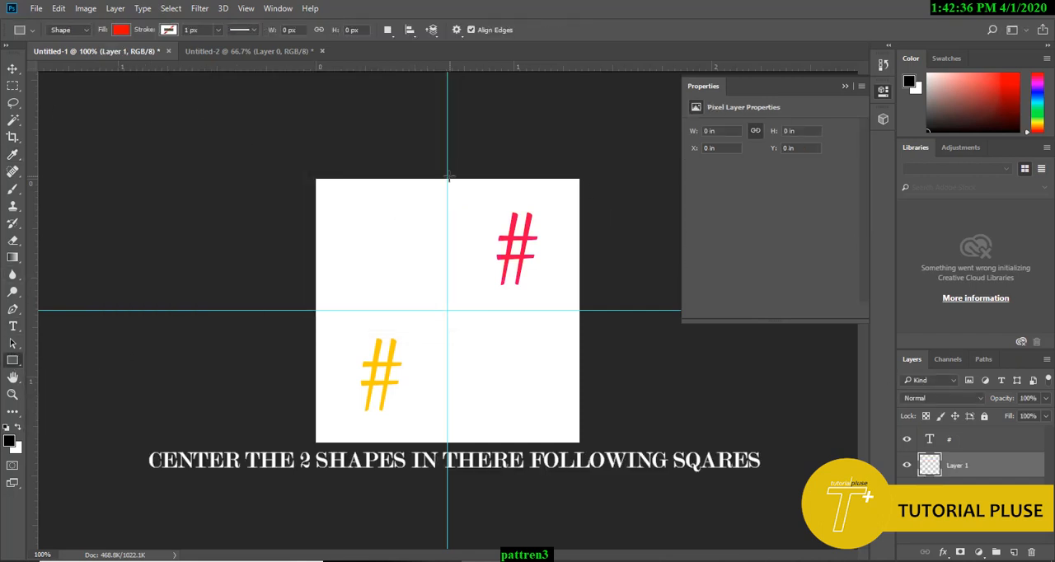
{"action": "left_click_drag", "start_coordinate": [447, 178], "coordinate": [579, 311]}
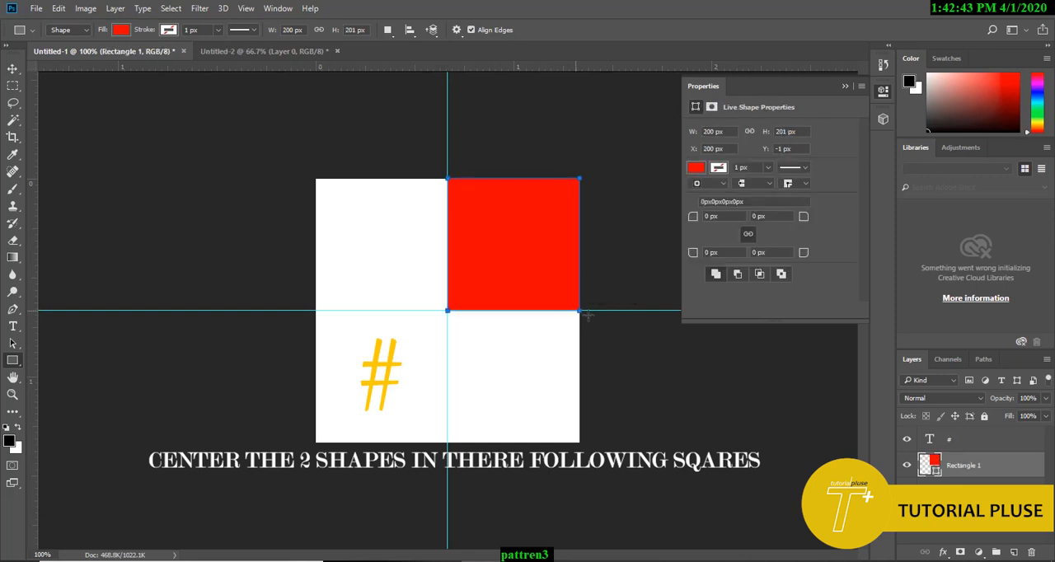
{"action": "left_click", "coordinate": [13, 69]}
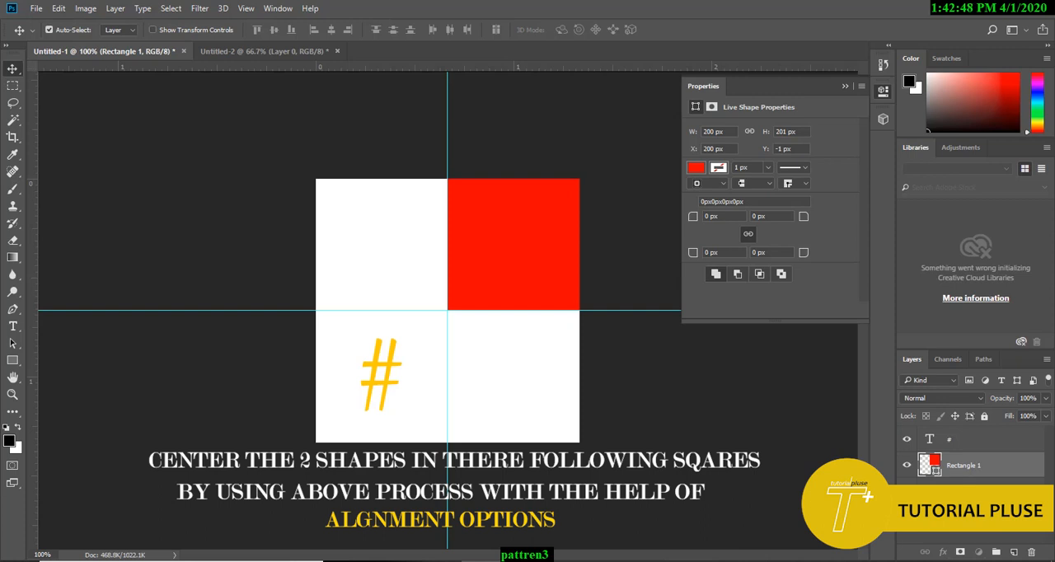
{"action": "key", "text": "ctrl+["}
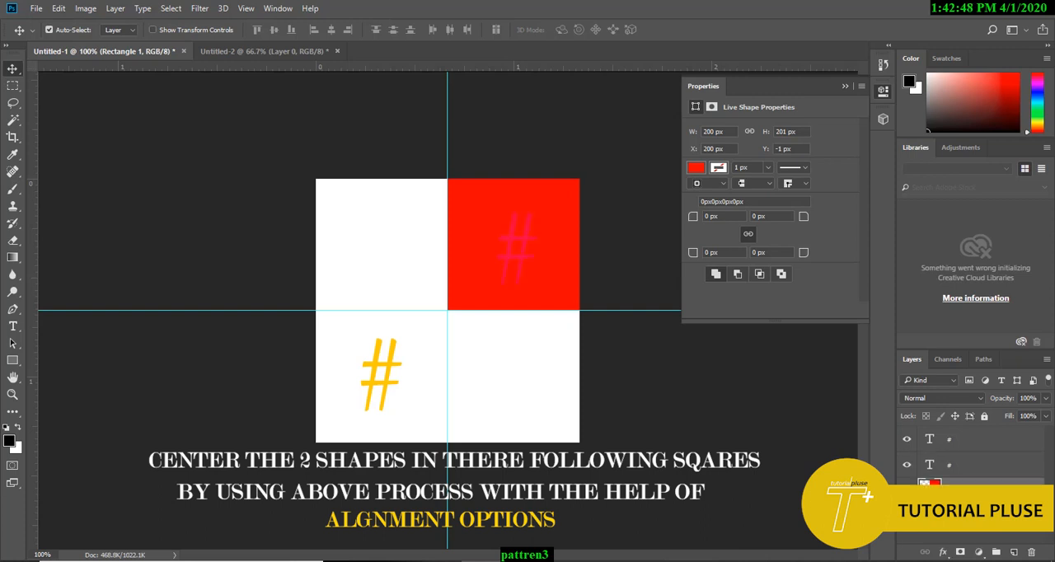
Step: Select the pinkish-red # together with the red square and align their centres
{"action": "left_click", "coordinate": [527, 234]}
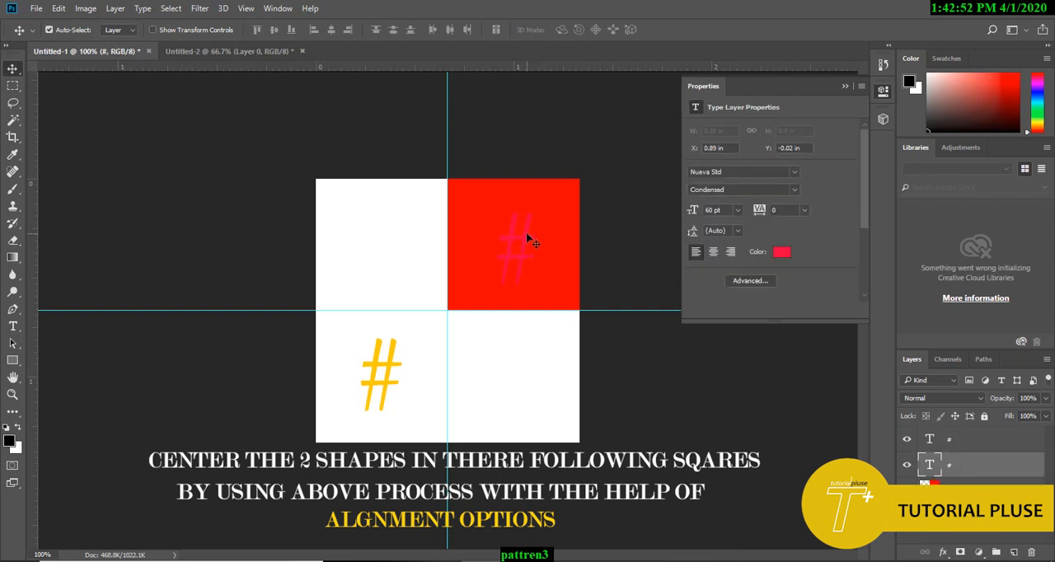
{"action": "left_click", "coordinate": [965, 493], "text": "ctrl"}
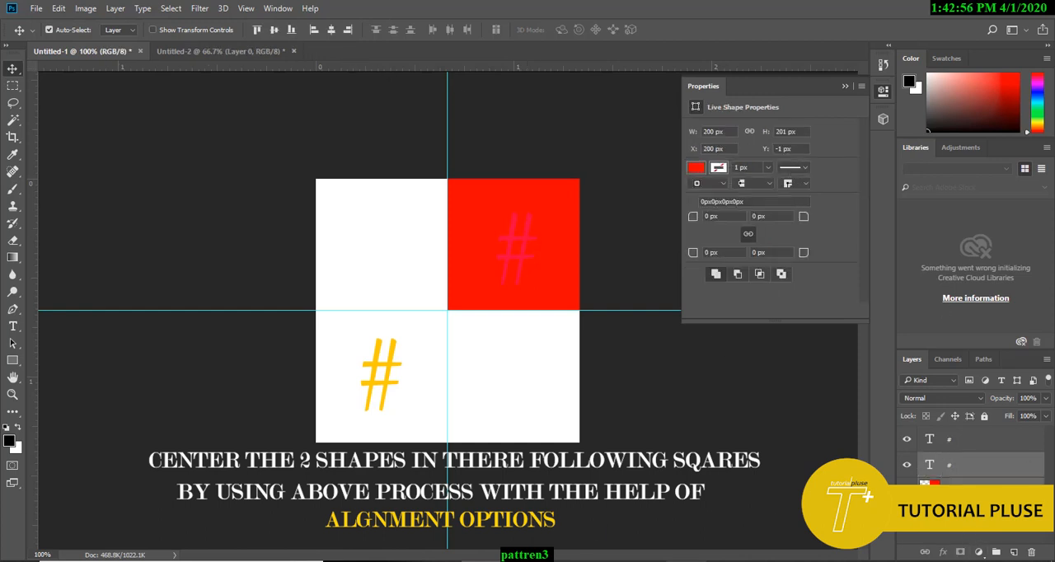
{"action": "left_click_drag", "start_coordinate": [241, 18], "coordinate": [362, 43]}
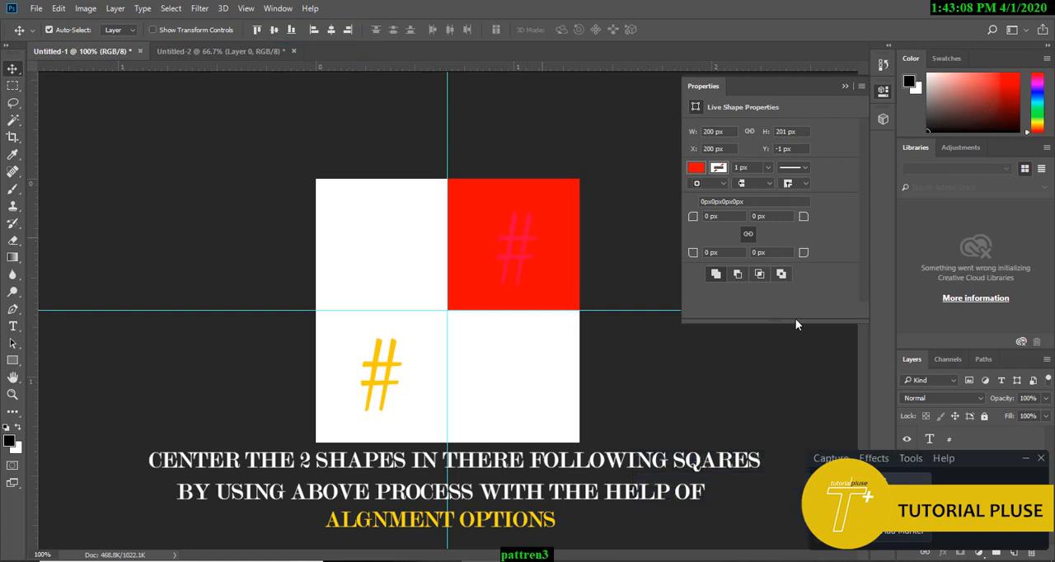
{"action": "left_click", "coordinate": [1025, 460]}
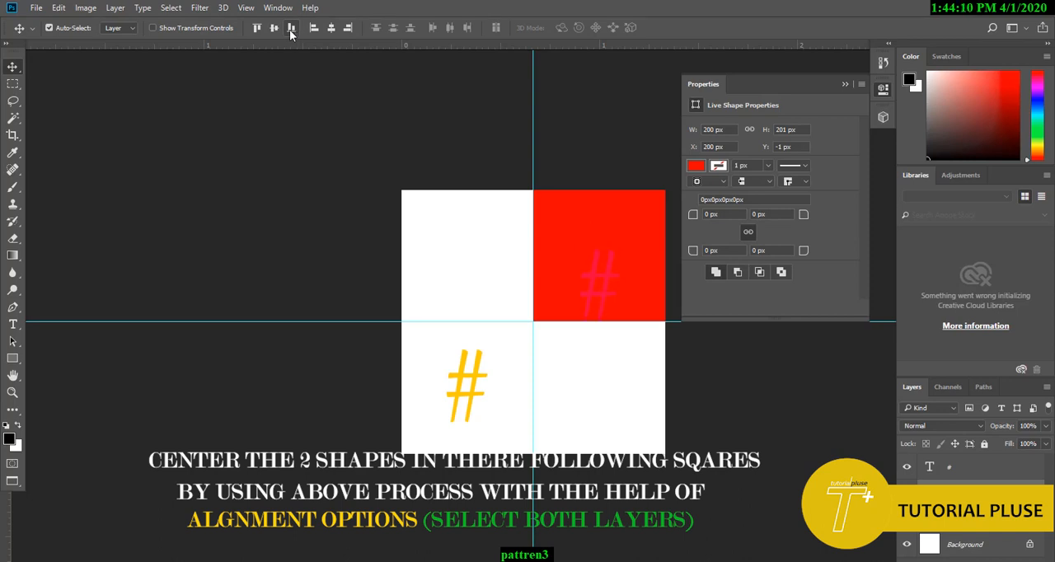
{"action": "left_click", "coordinate": [274, 27]}
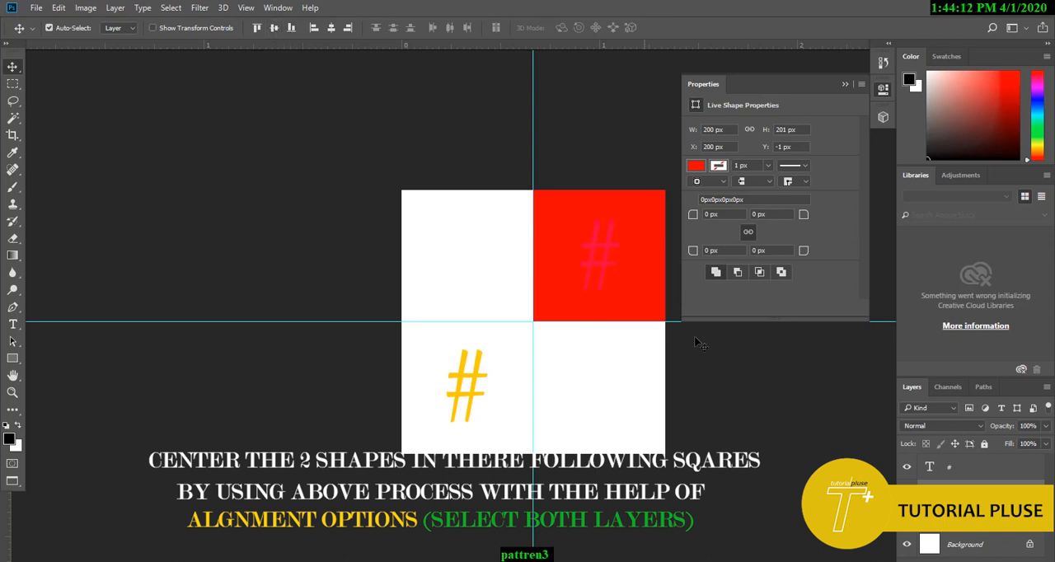
Step: Move the red square into the canvas's lower-left square and centre the yellow # vertically on it
{"action": "left_click", "coordinate": [849, 495]}
{"action": "left_click", "coordinate": [972, 530]}
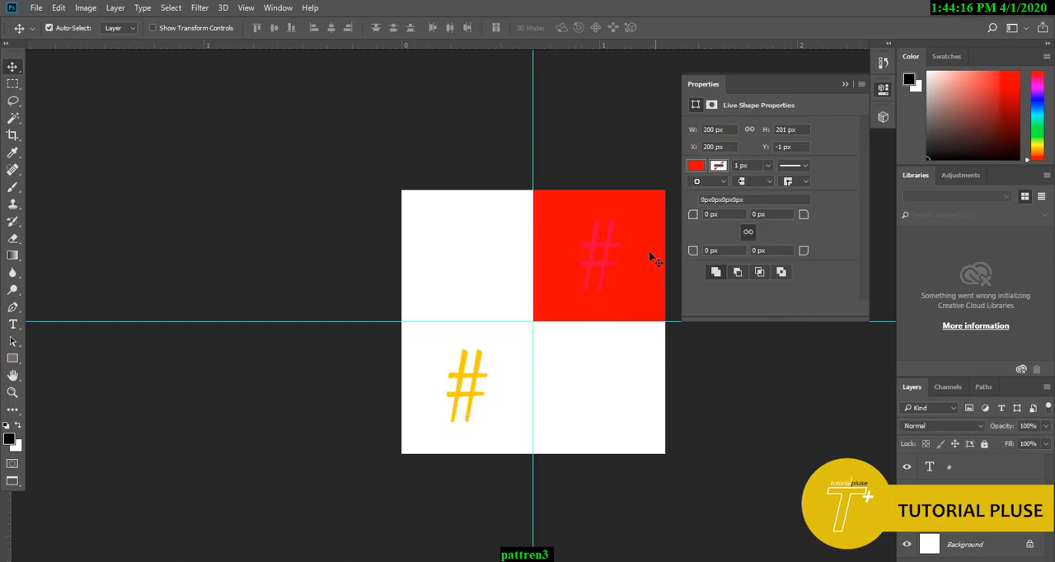
{"action": "left_click_drag", "start_coordinate": [649, 252], "coordinate": [514, 356]}
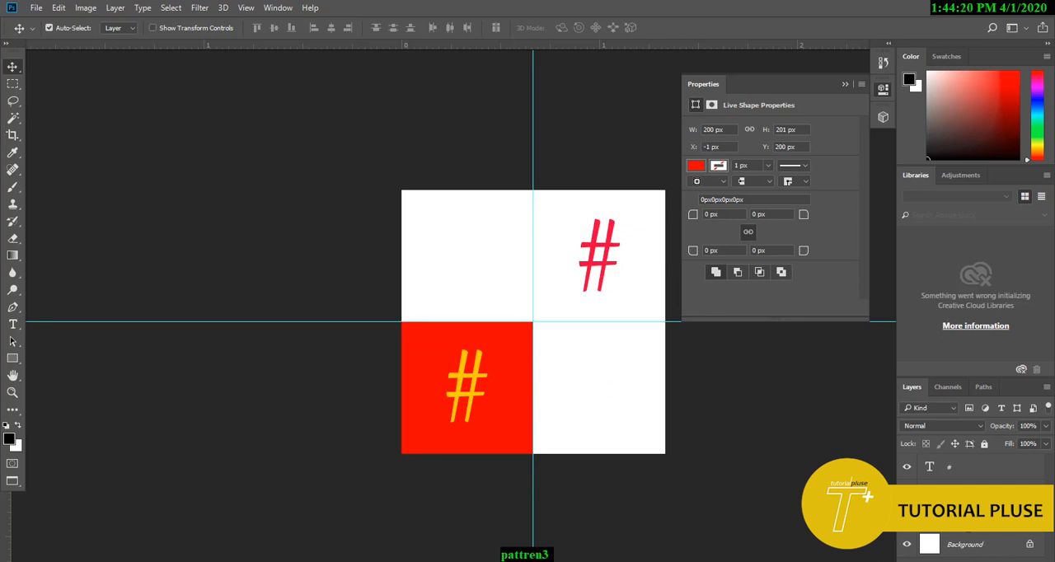
{"action": "left_click", "coordinate": [907, 492]}
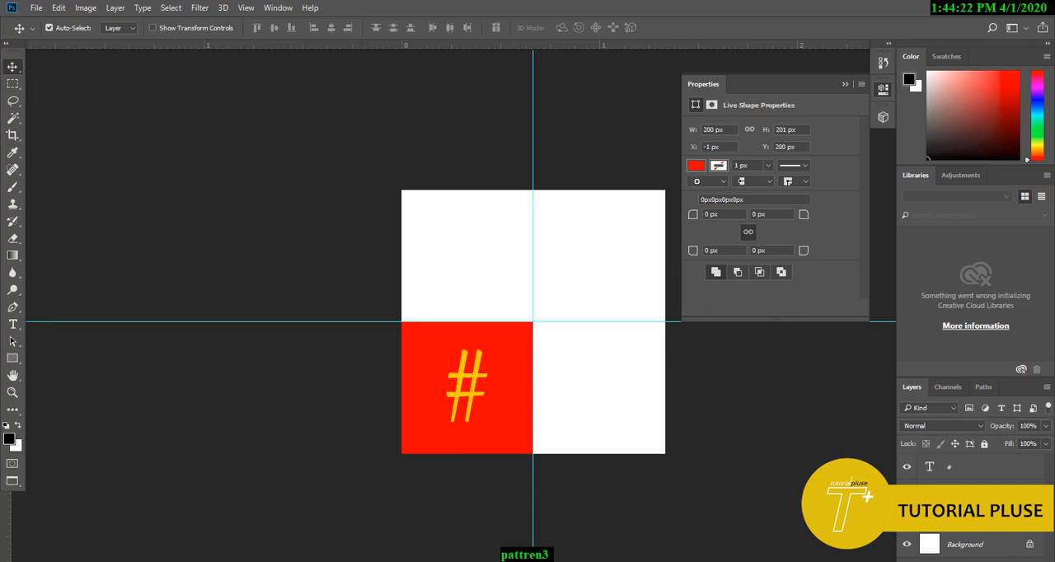
{"action": "left_click", "coordinate": [907, 492]}
{"action": "left_click", "coordinate": [907, 466]}
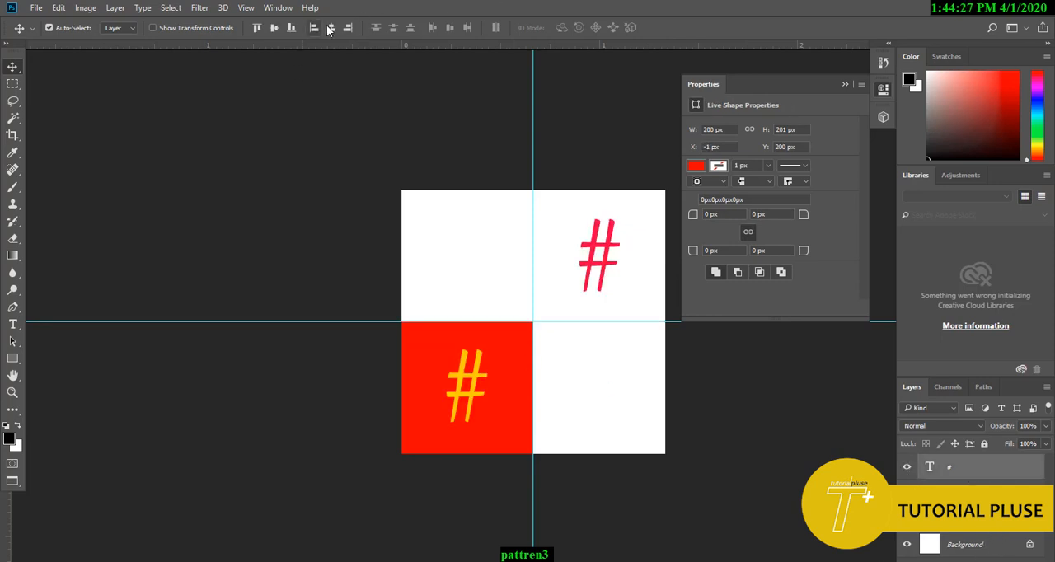
{"action": "left_click", "coordinate": [279, 29]}
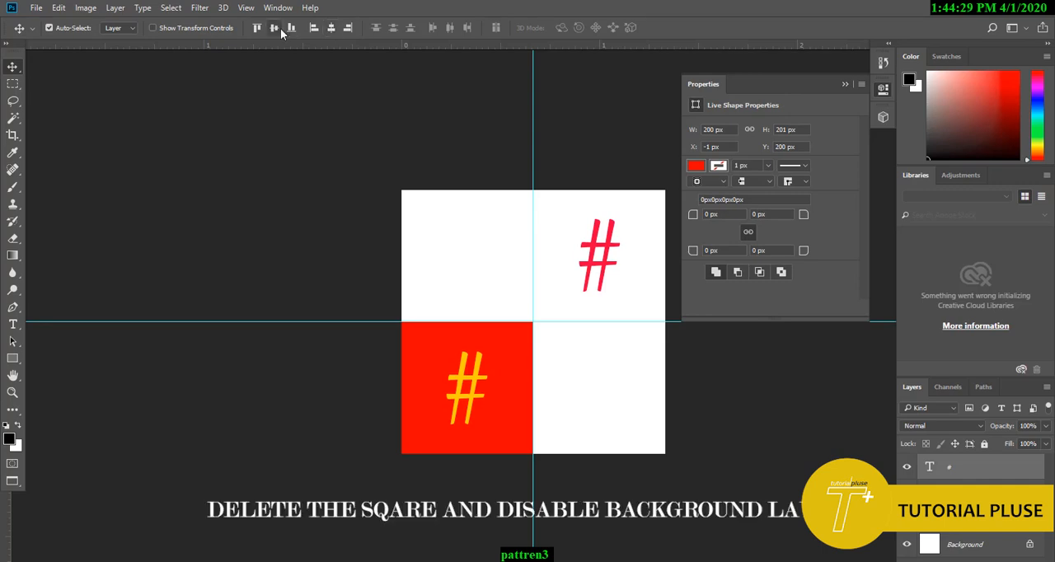
Step: Delete the red helper square and hide the white background layer
{"action": "left_click", "coordinate": [315, 225]}
{"action": "left_click", "coordinate": [415, 353]}
{"action": "key", "text": "Delete"}
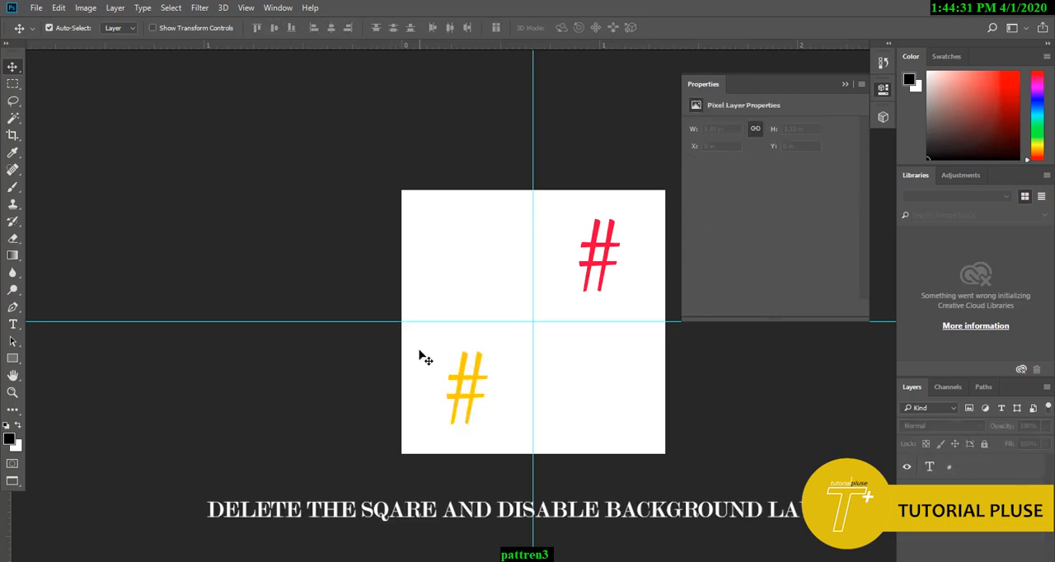
{"action": "left_click", "coordinate": [908, 527]}
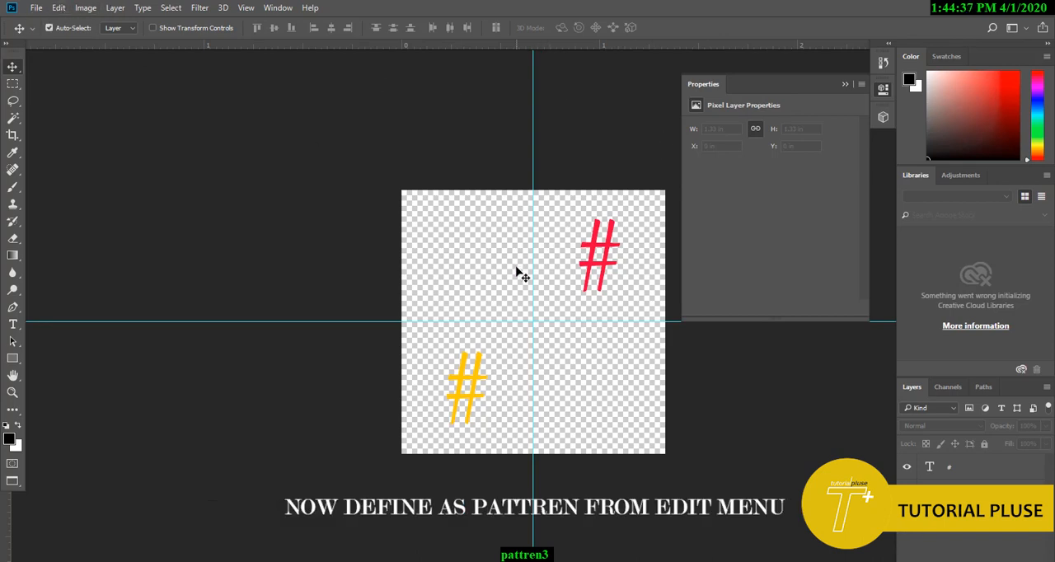
Step: Select the whole canvas and define the two-# tile as a pattern, keeping the suggested name
{"action": "key", "text": "ctrl+a"}
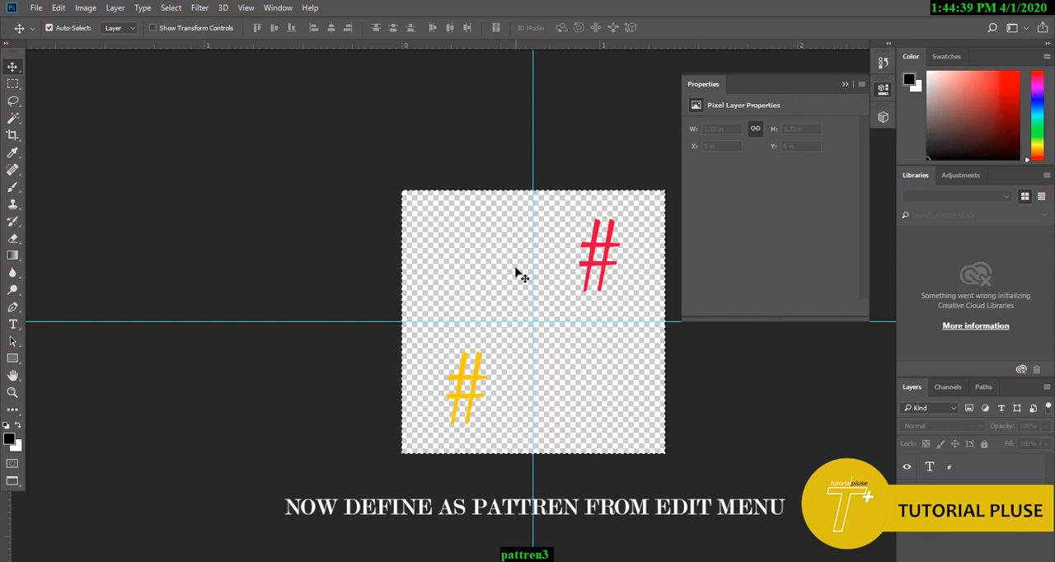
{"action": "left_click", "coordinate": [59, 8]}
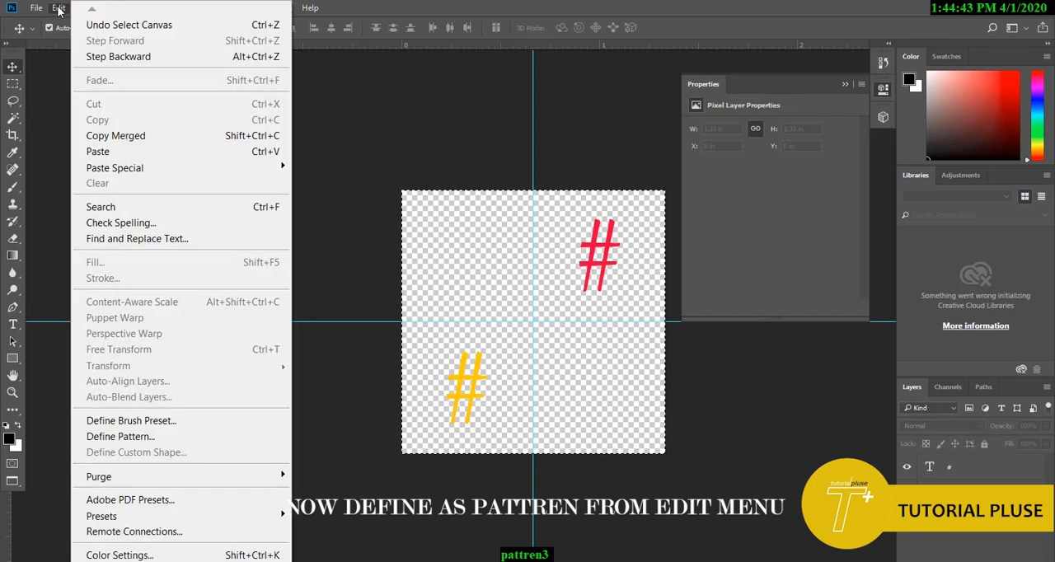
{"action": "left_click", "coordinate": [137, 442]}
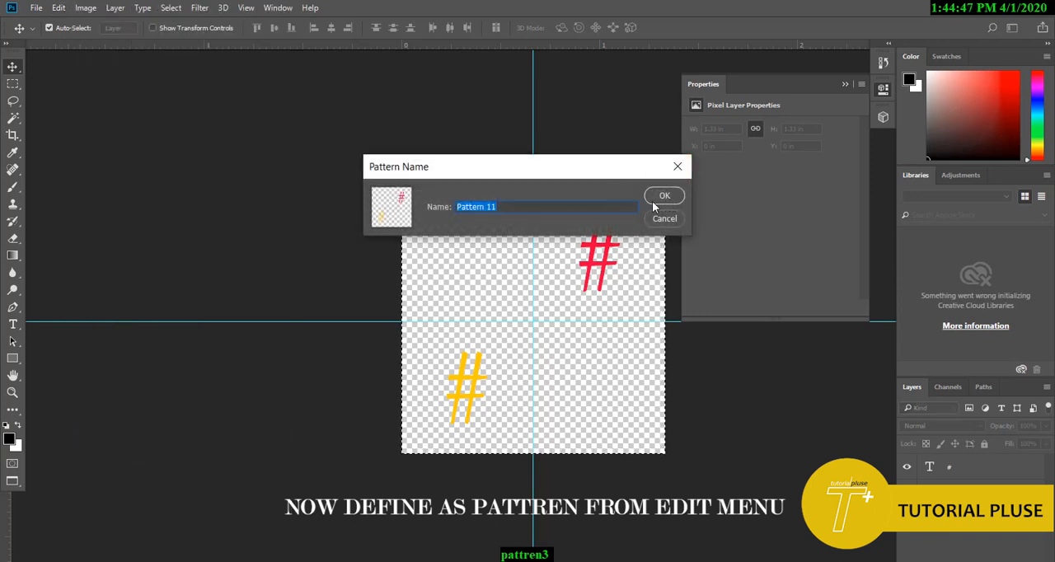
{"action": "left_click", "coordinate": [660, 197]}
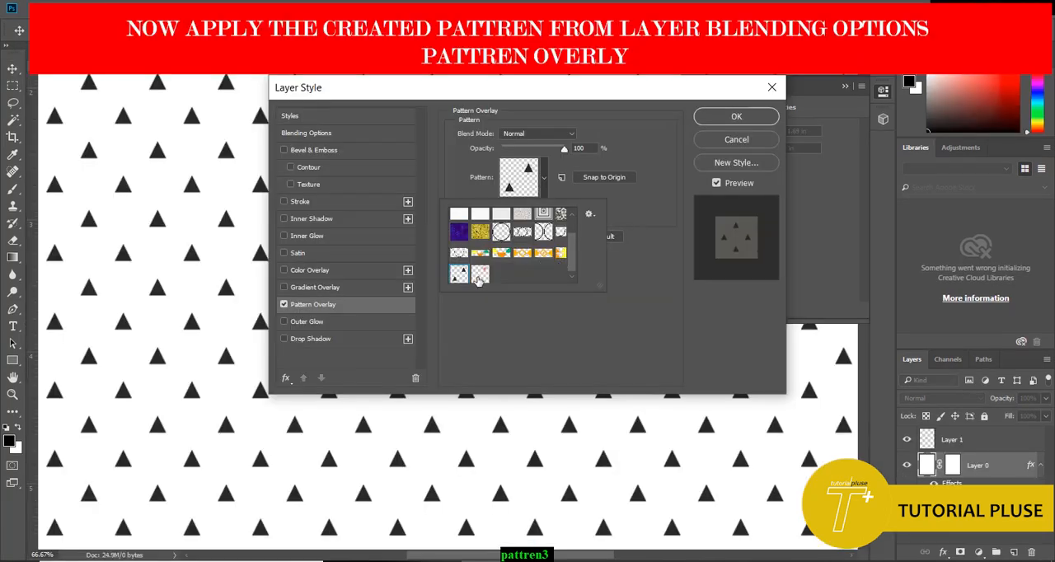
Step: Apply the two-# tile to Layer 0 as a Pattern Overlay, enlarge the pattern's scale and inspect the repeat across the page
{"action": "left_click", "coordinate": [479, 276]}
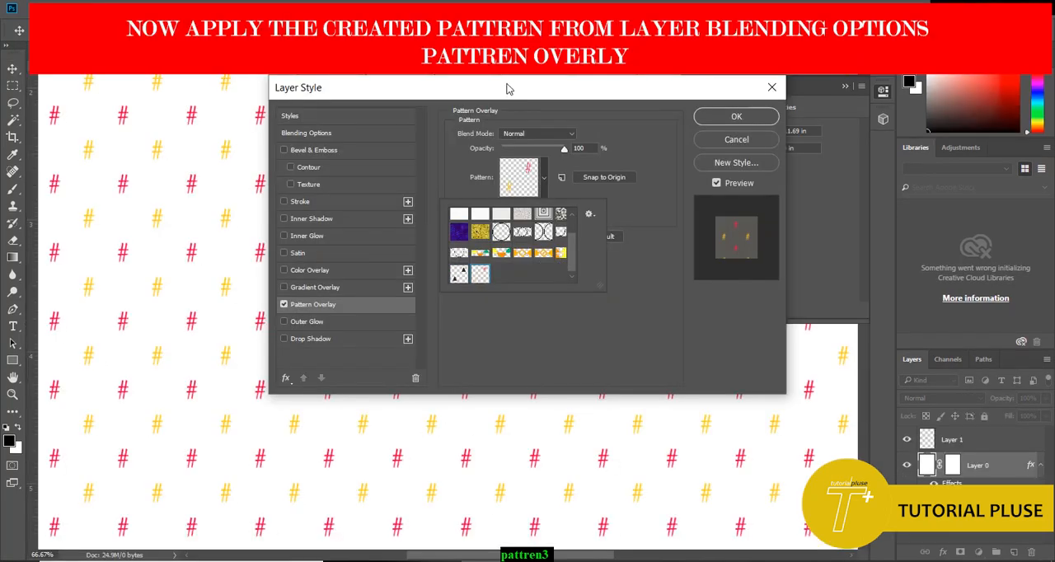
{"action": "left_click_drag", "start_coordinate": [498, 97], "coordinate": [835, 229]}
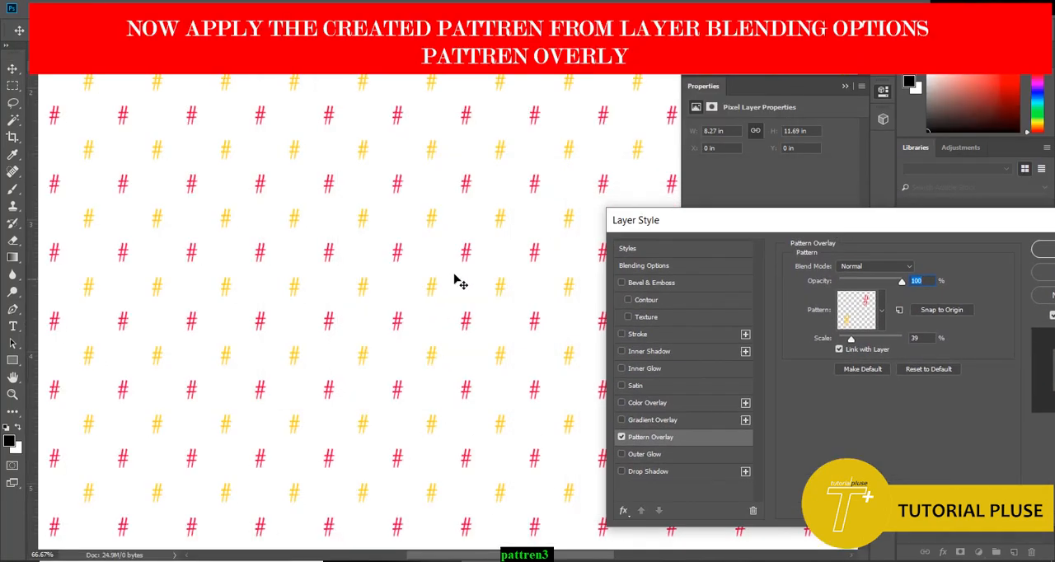
{"action": "left_click_drag", "start_coordinate": [860, 333], "coordinate": [862, 345]}
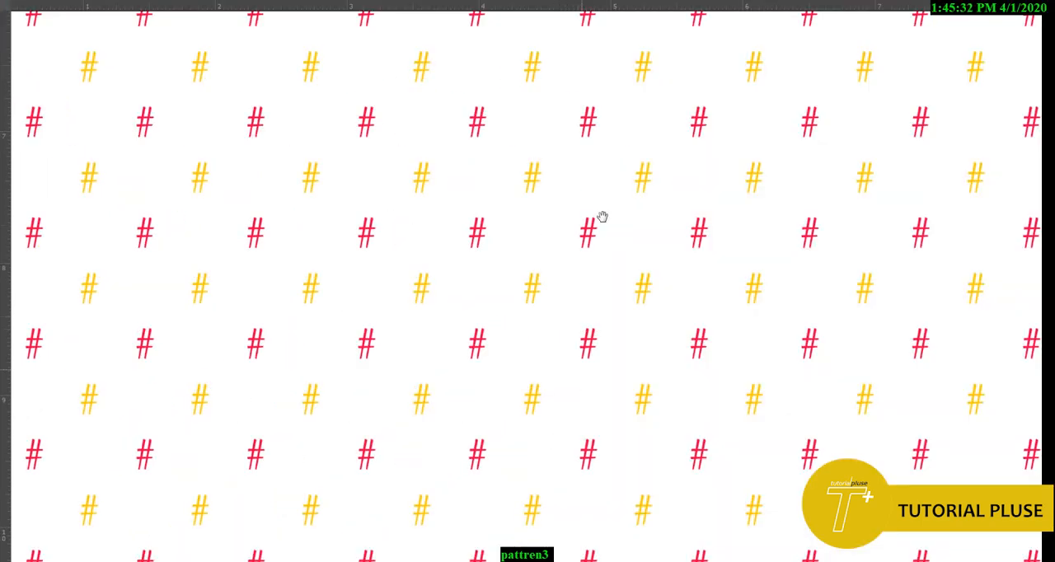
{"action": "left_click_drag", "start_coordinate": [618, 75], "coordinate": [599, 101]}
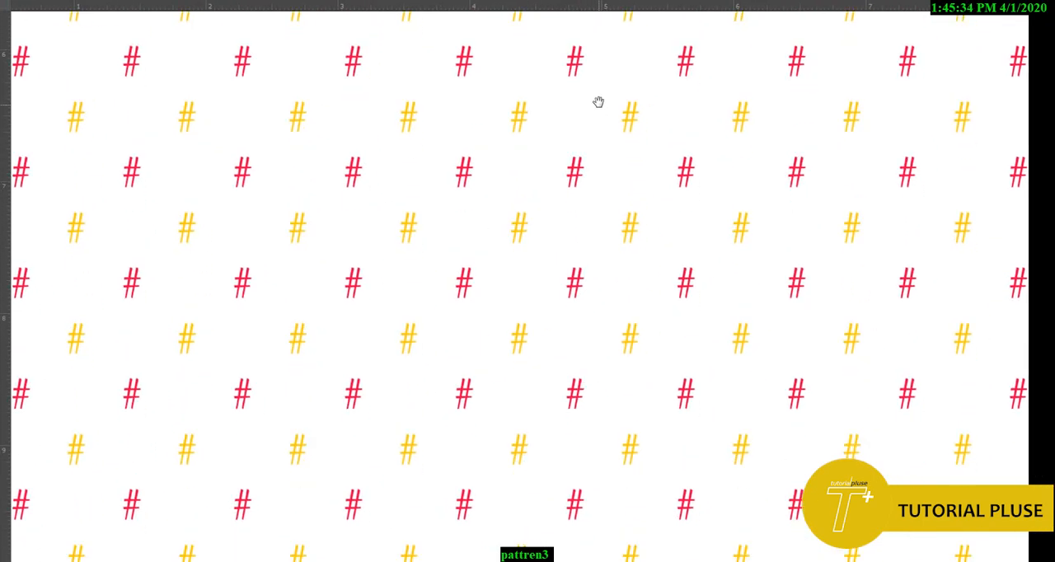
{"action": "left_click_drag", "start_coordinate": [537, 475], "coordinate": [611, 560]}
{"action": "left_click_drag", "start_coordinate": [681, 167], "coordinate": [673, 449]}
{"action": "key", "text": "f"}
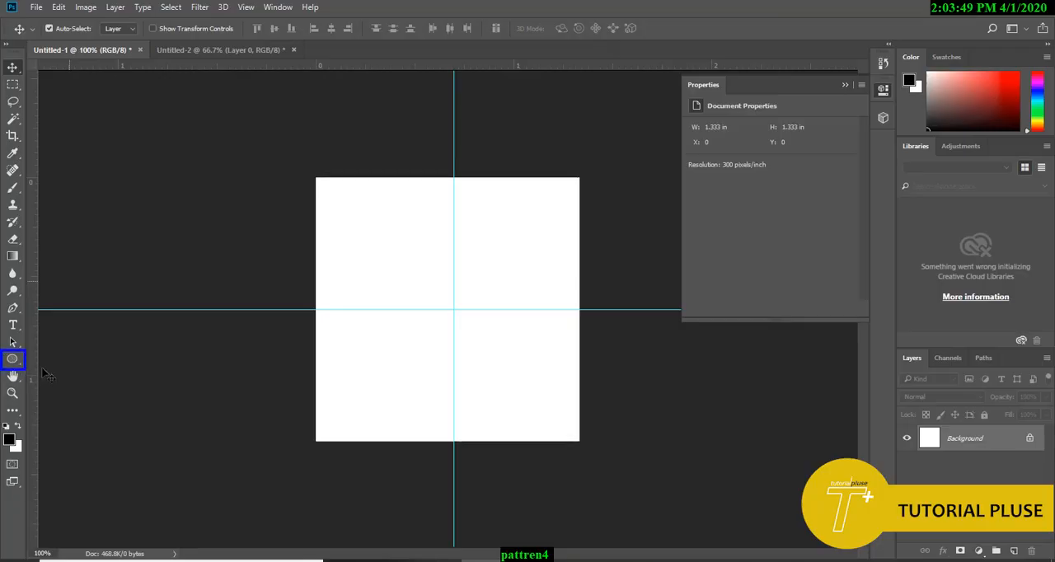
Step: Draw an unfilled 100 × 100 px circle with a 4 px black outline and centre it on the guide intersection
{"action": "left_click", "coordinate": [12, 358]}
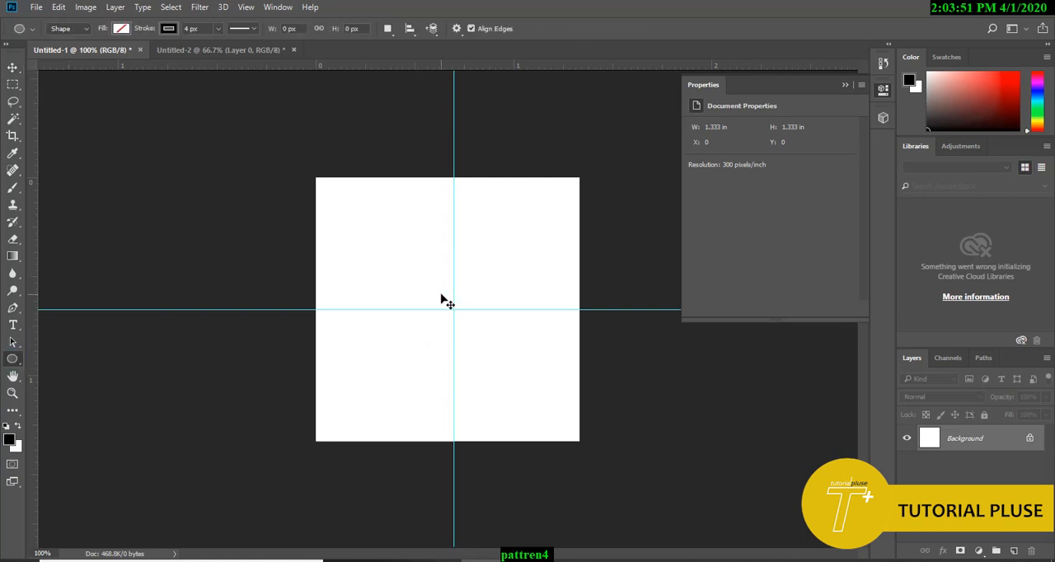
{"action": "left_click_drag", "start_coordinate": [442, 300], "coordinate": [471, 326]}
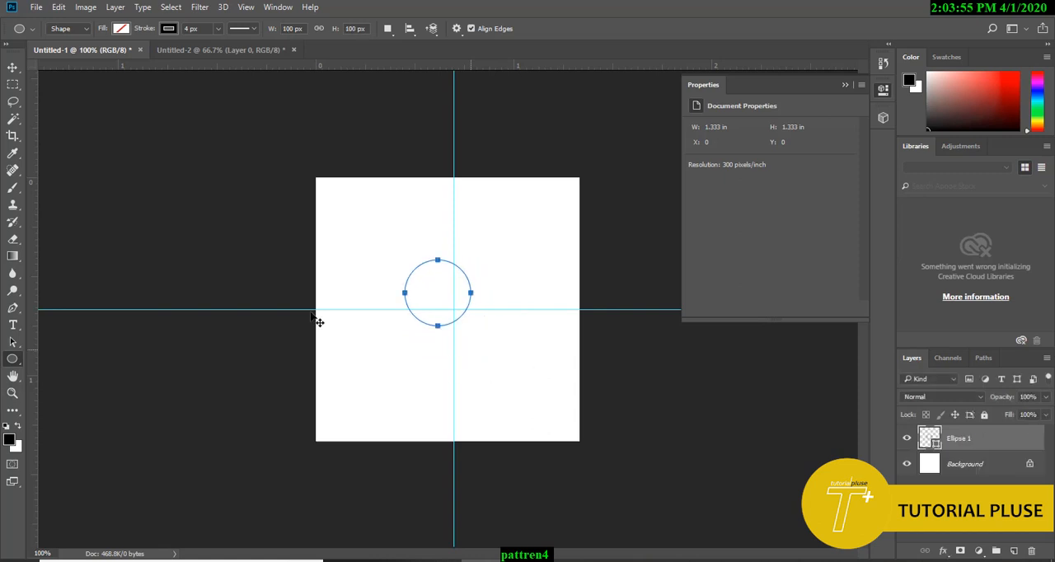
{"action": "left_click", "coordinate": [13, 68]}
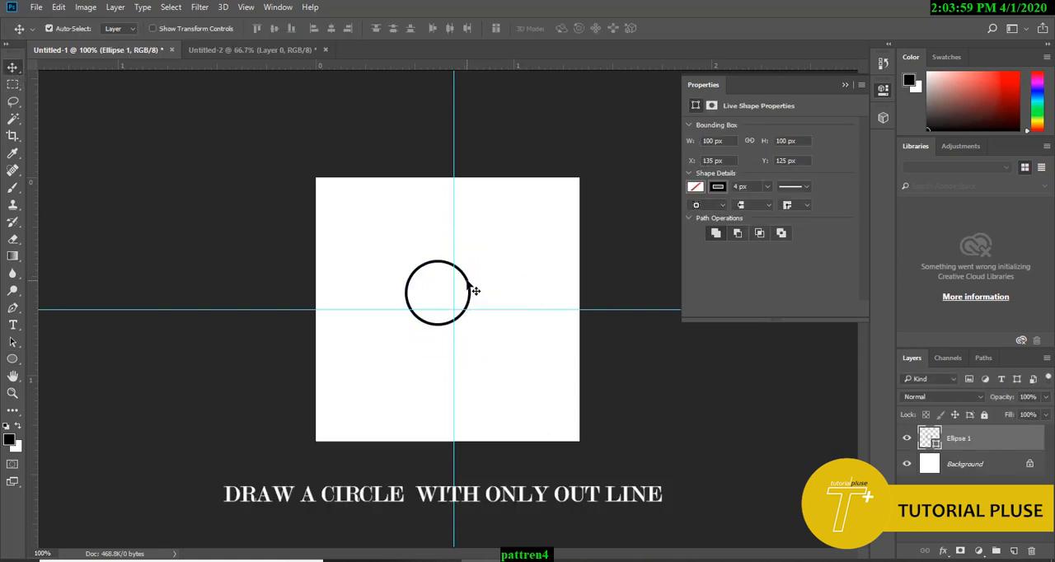
{"action": "mouse_move", "coordinate": [476, 291]}
{"action": "left_mouse_down"}
{"action": "mouse_move", "coordinate": [486, 317]}
{"action": "mouse_move", "coordinate": [492, 303]}
{"action": "left_mouse_up"}
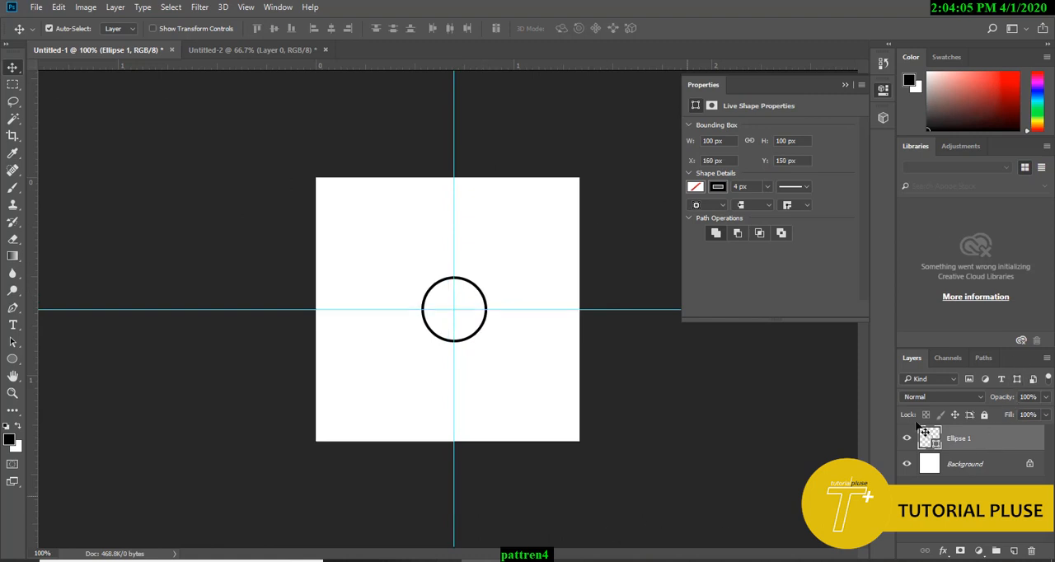
Step: Duplicate the circle layer and rasterize both circle layers
{"action": "left_click_drag", "start_coordinate": [896, 422], "coordinate": [1047, 454]}
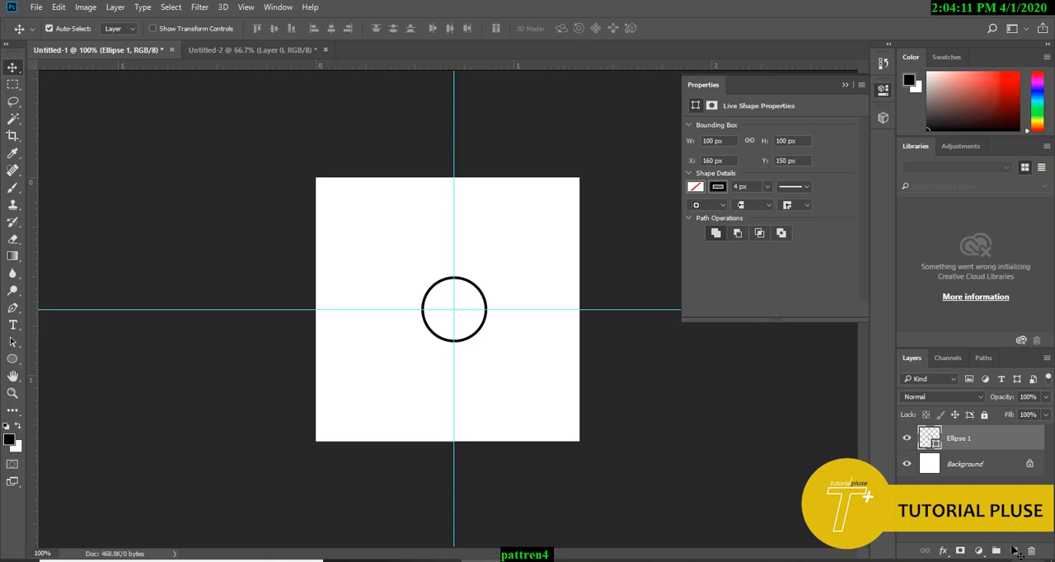
{"action": "left_click_drag", "start_coordinate": [944, 443], "coordinate": [1019, 555]}
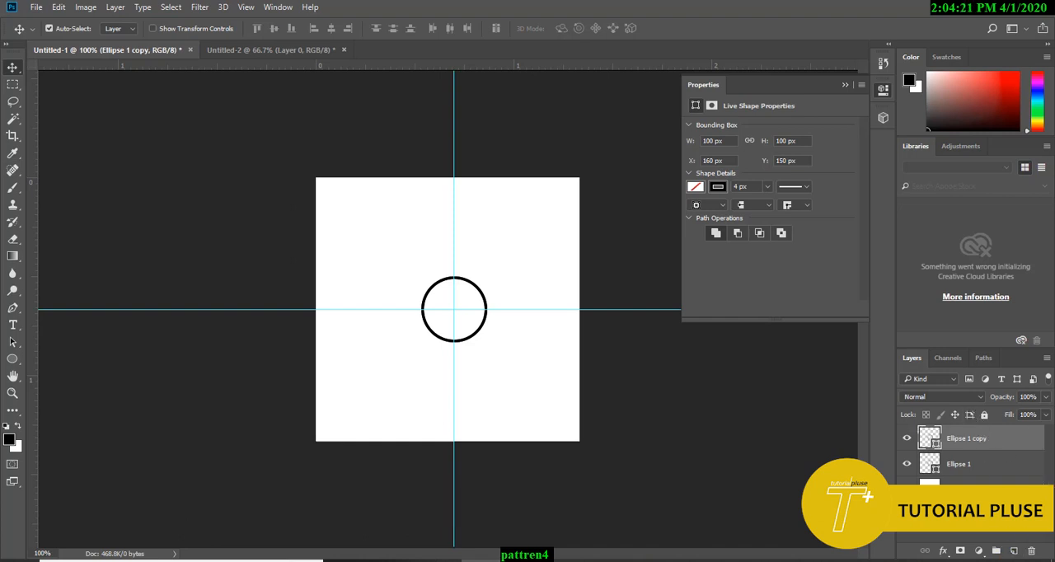
{"action": "right_click", "coordinate": [967, 441]}
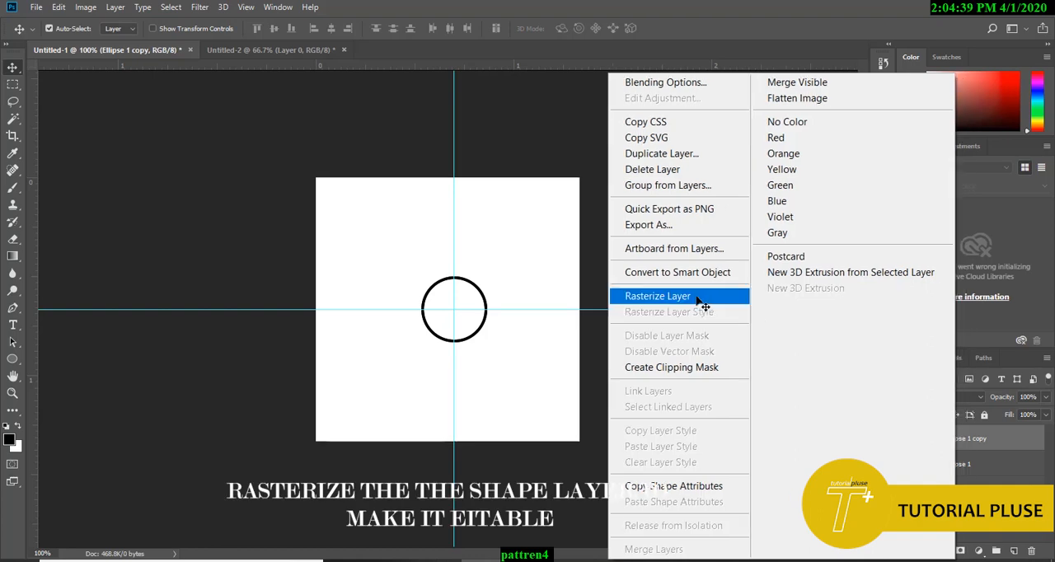
{"action": "left_click", "coordinate": [699, 299]}
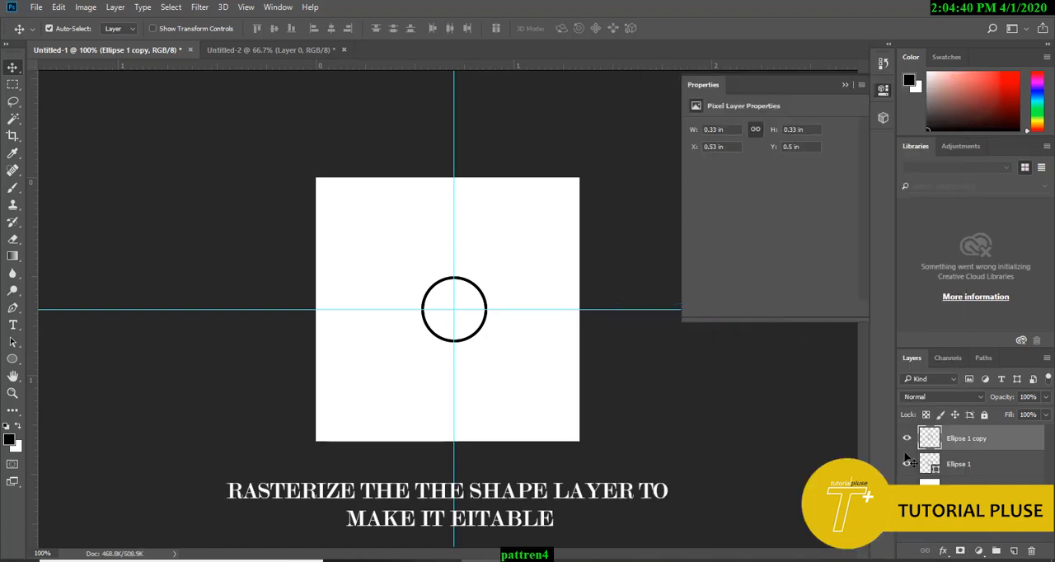
{"action": "left_click", "coordinate": [979, 465]}
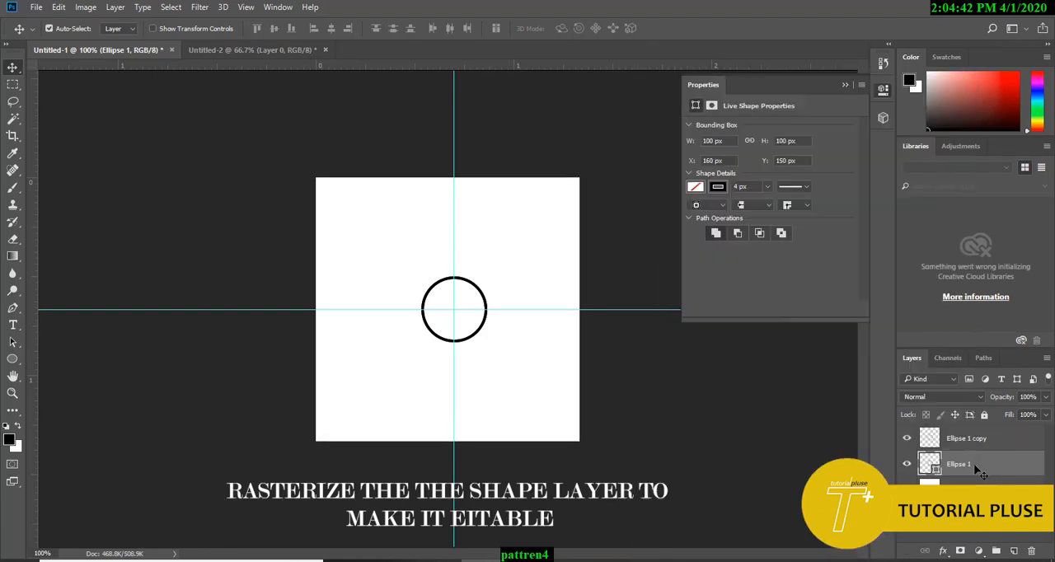
{"action": "right_click", "coordinate": [982, 474]}
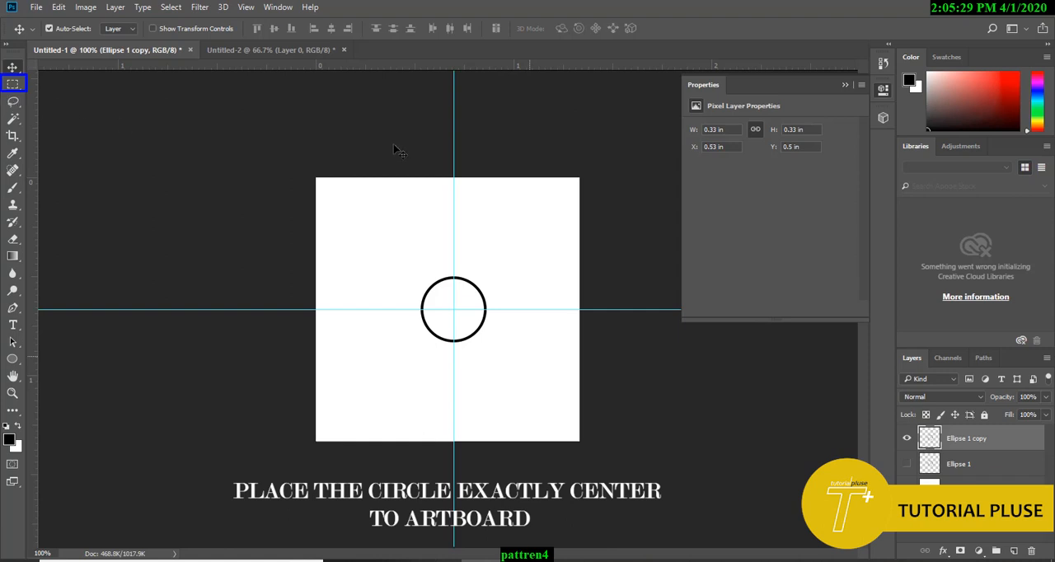
Step: Delete the lower half of the copied circle below the horizontal guide and duplicate the remaining half circle twice
{"action": "left_click", "coordinate": [12, 84]}
{"action": "left_click_drag", "start_coordinate": [328, 384], "coordinate": [723, 316]}
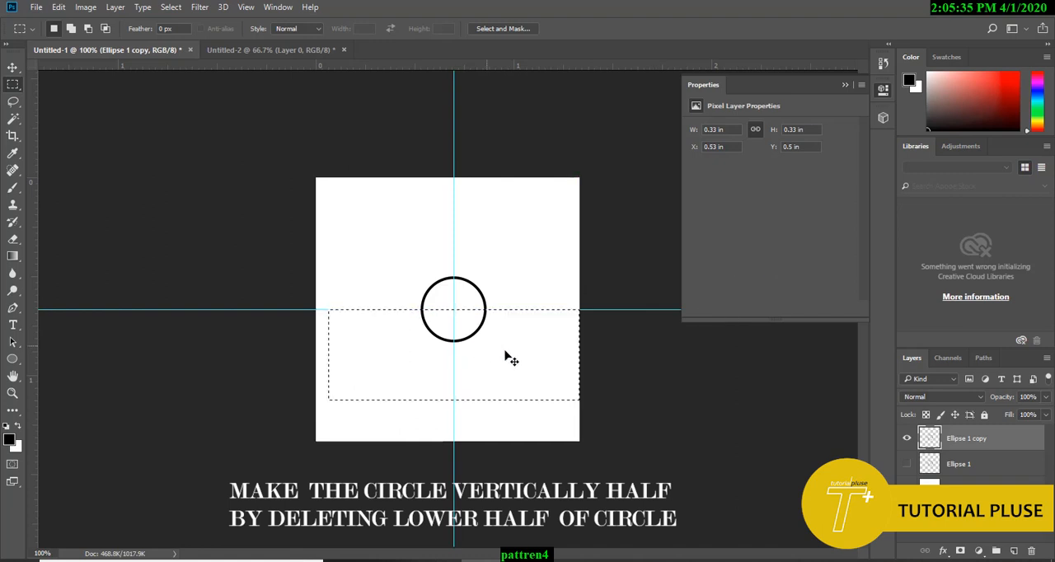
{"action": "key", "text": "Delete"}
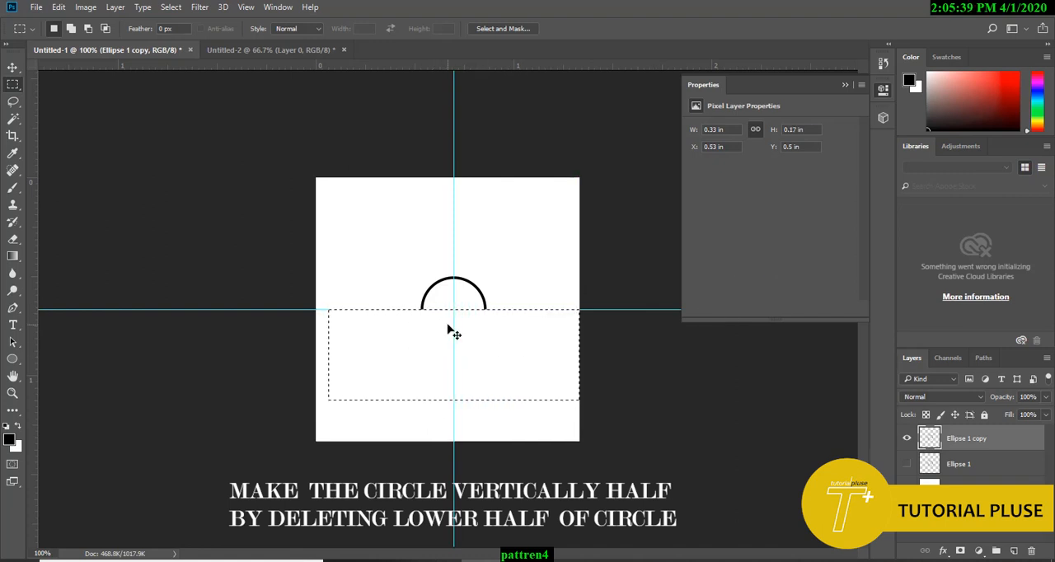
{"action": "key", "text": "ctrl+d"}
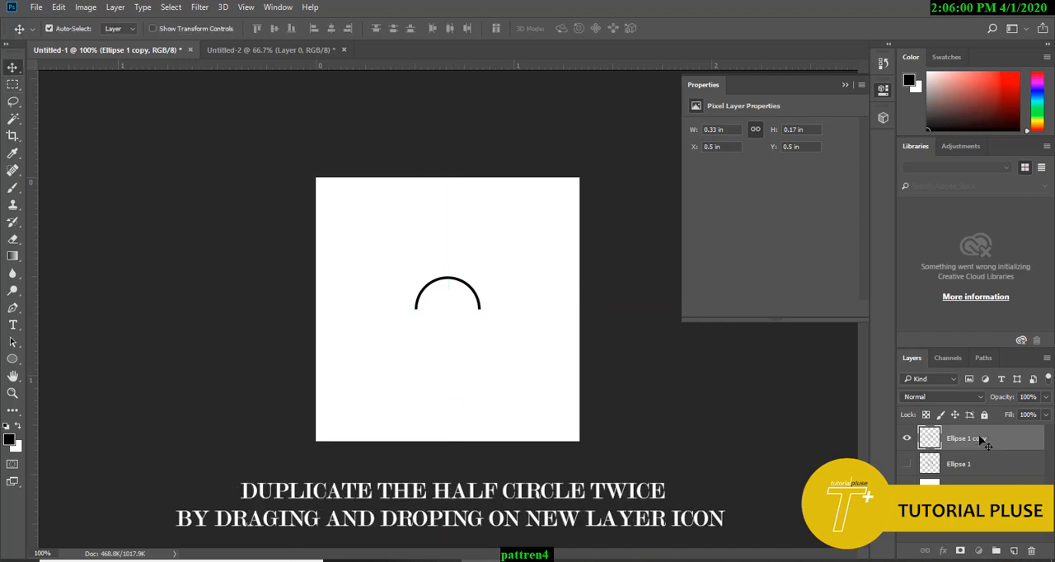
{"action": "left_click_drag", "start_coordinate": [982, 441], "coordinate": [1014, 551]}
{"action": "left_click_drag", "start_coordinate": [961, 439], "coordinate": [1020, 554]}
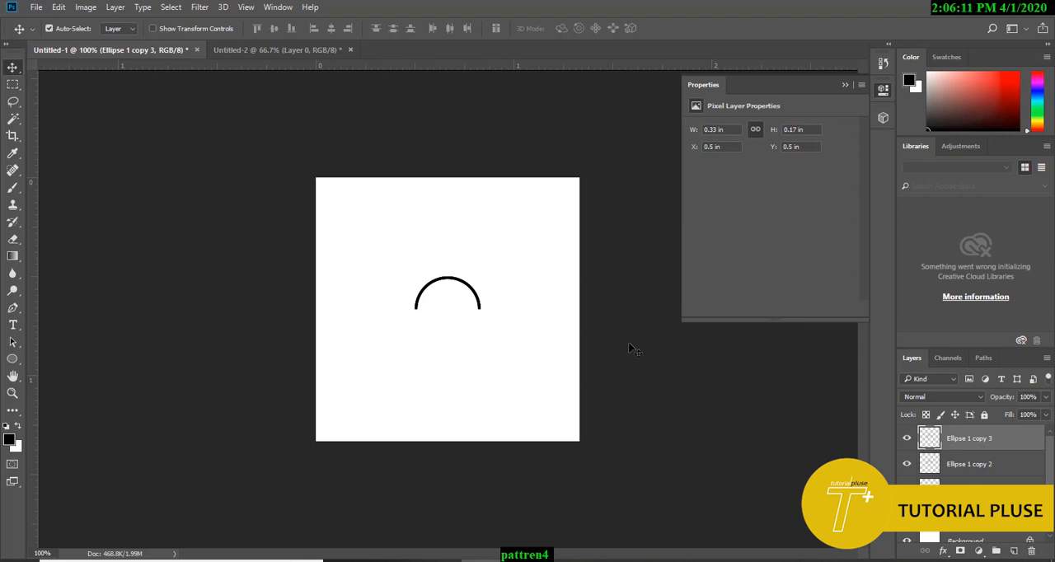
Step: Place the two copies on either side of the middle half circle and align the bottom edges of all three
{"action": "left_click_drag", "start_coordinate": [483, 306], "coordinate": [549, 239]}
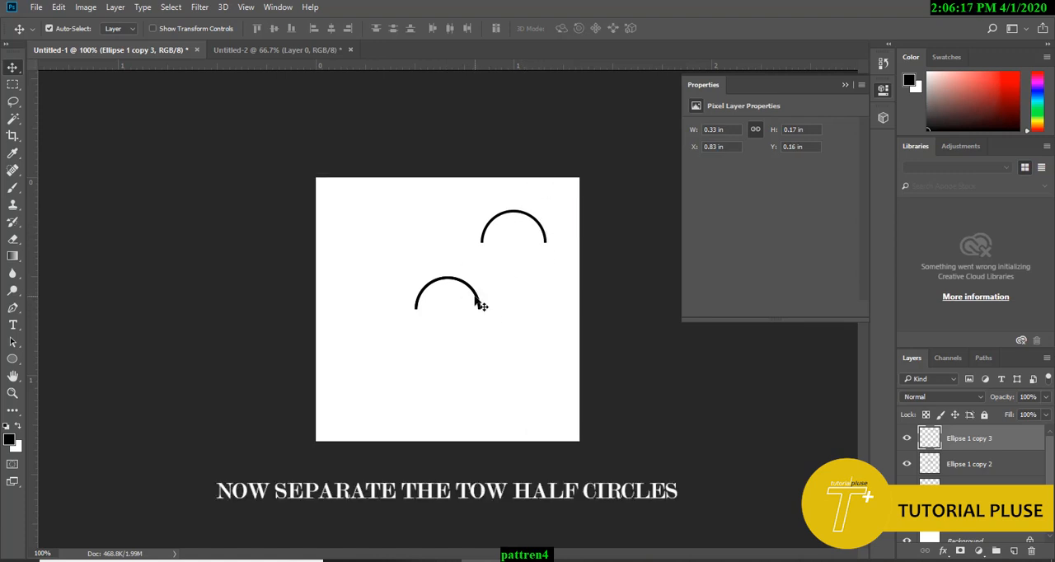
{"action": "left_click_drag", "start_coordinate": [483, 306], "coordinate": [414, 309]}
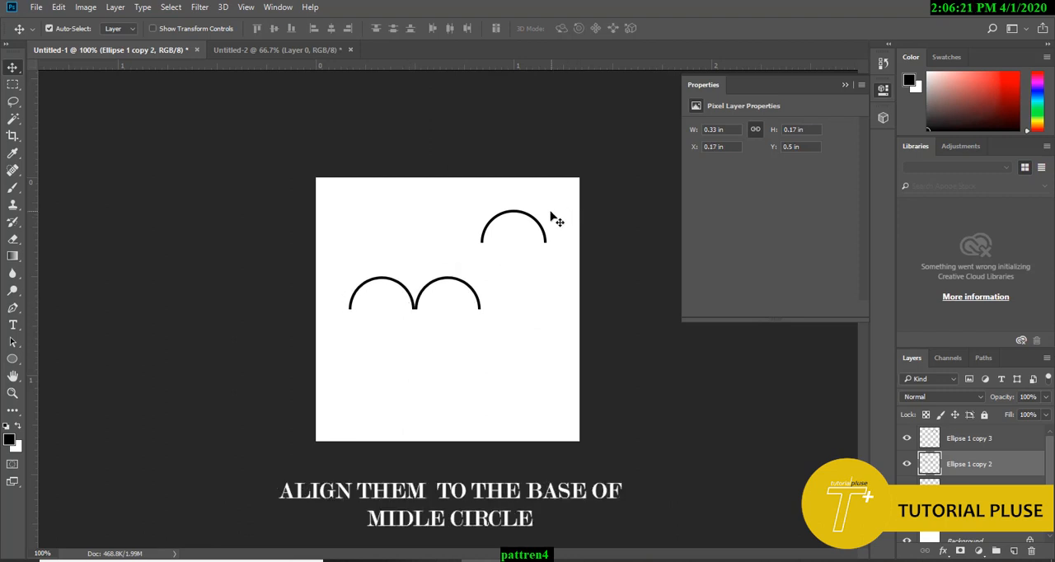
{"action": "left_click_drag", "start_coordinate": [549, 239], "coordinate": [556, 311]}
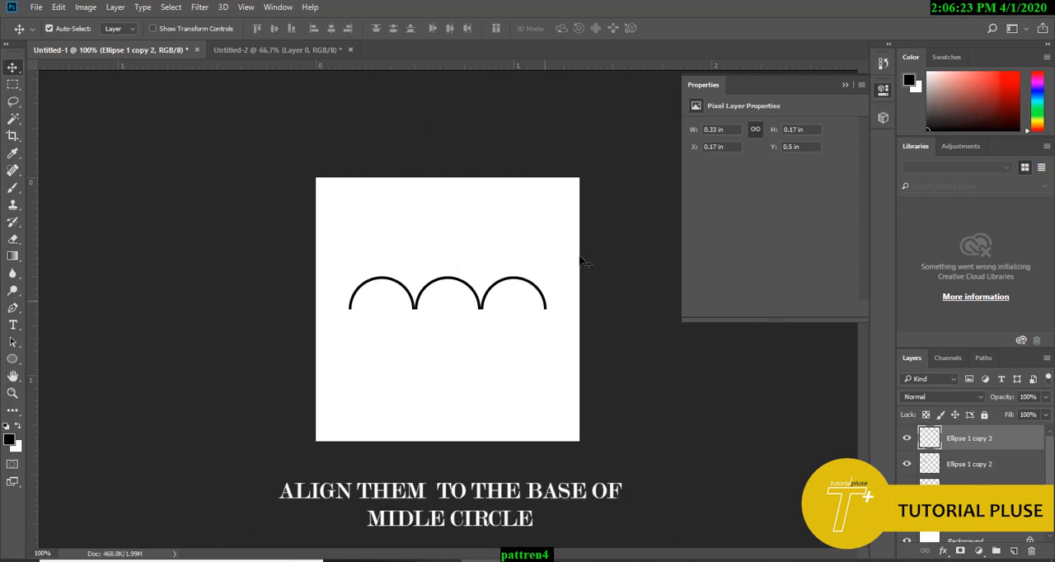
{"action": "left_click", "coordinate": [970, 490], "text": "shift"}
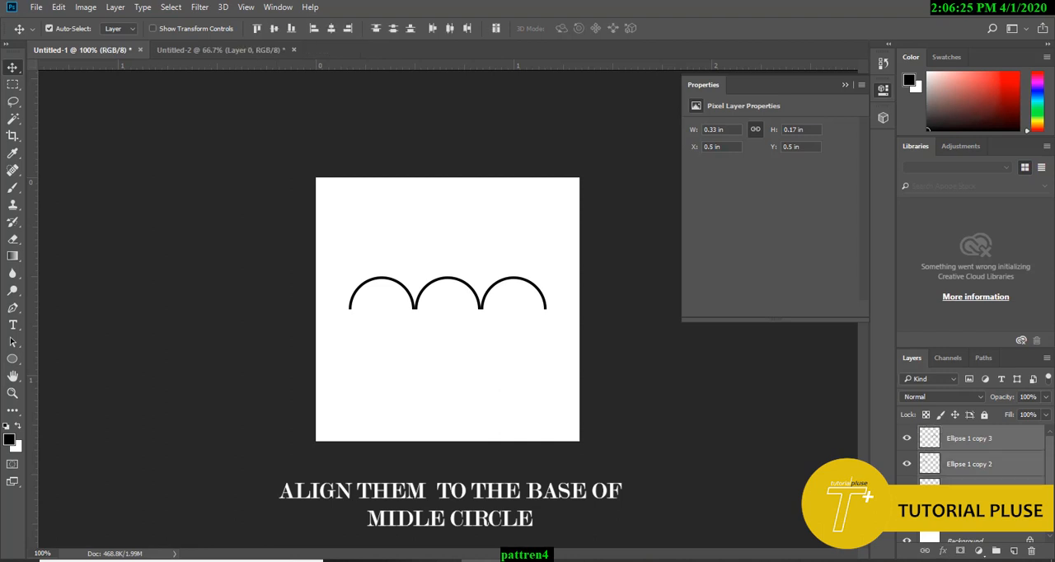
{"action": "left_click_drag", "start_coordinate": [244, 17], "coordinate": [362, 40]}
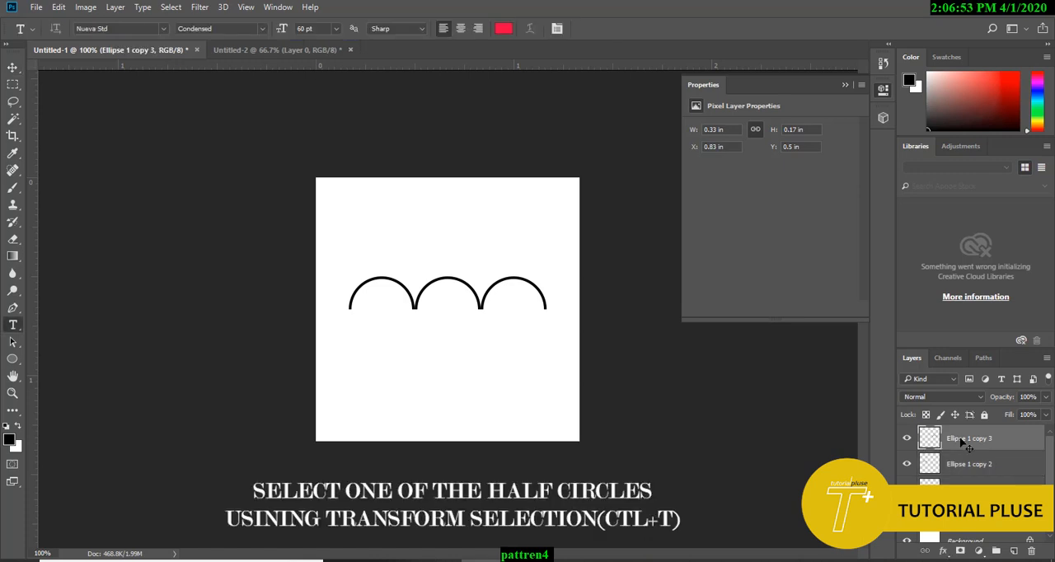
Step: Flip the right half circle vertically and attach it to the right base end of the middle half circle
{"action": "key", "text": "ctrl+t"}
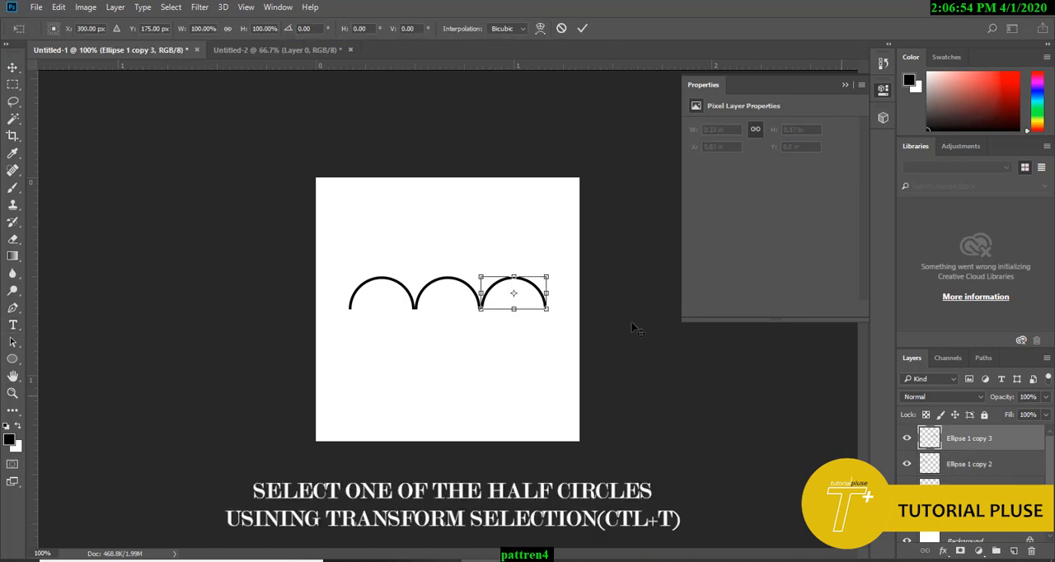
{"action": "right_click", "coordinate": [526, 284]}
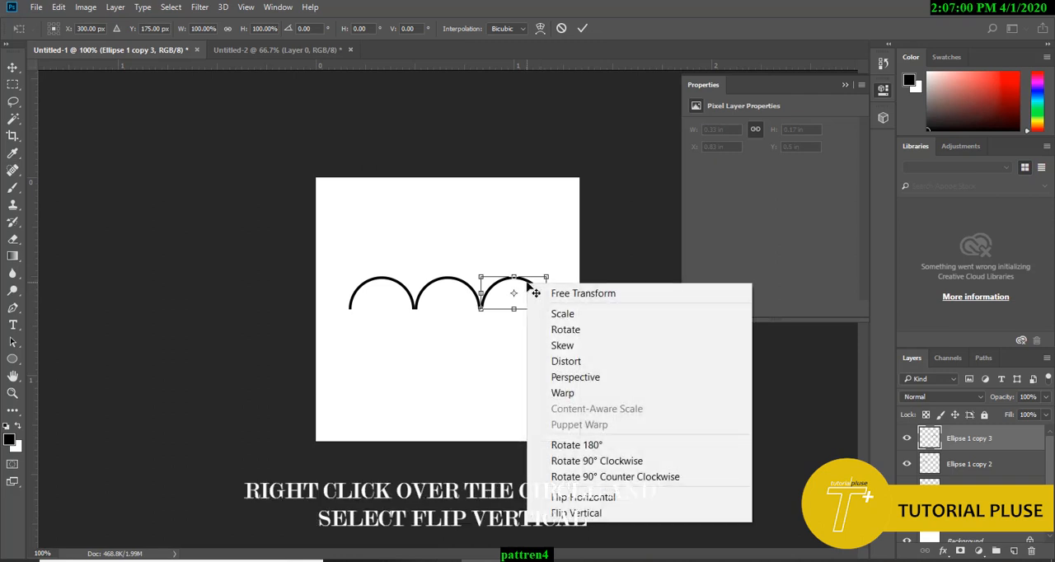
{"action": "left_click", "coordinate": [655, 516]}
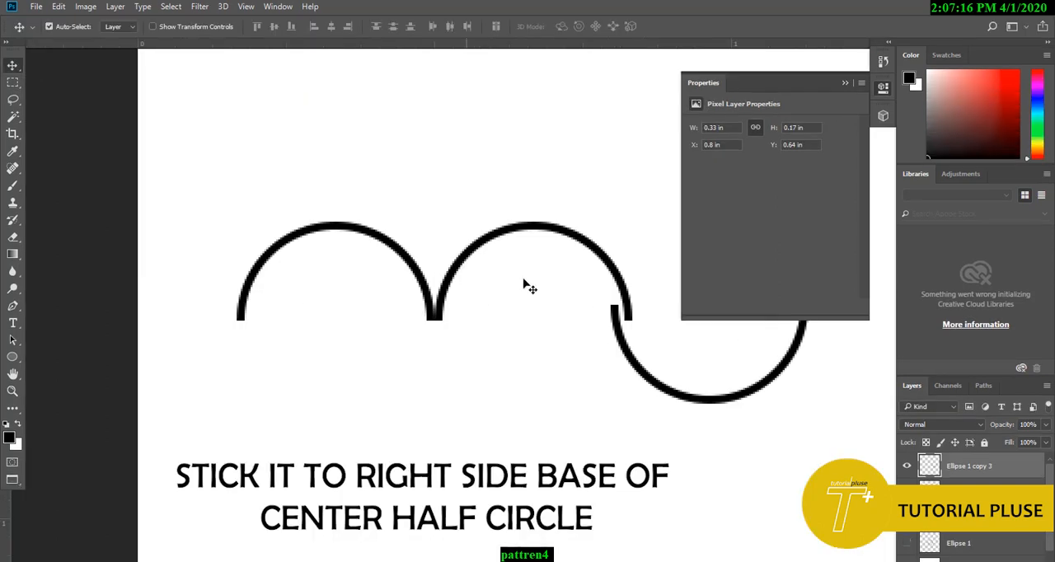
{"action": "left_click_drag", "start_coordinate": [416, 352], "coordinate": [430, 369]}
{"action": "left_click_drag", "start_coordinate": [268, 370], "coordinate": [436, 374]}
Step: Flip the left half circle vertically and attach it to the left base end of the middle half circle
{"action": "left_click", "coordinate": [385, 292]}
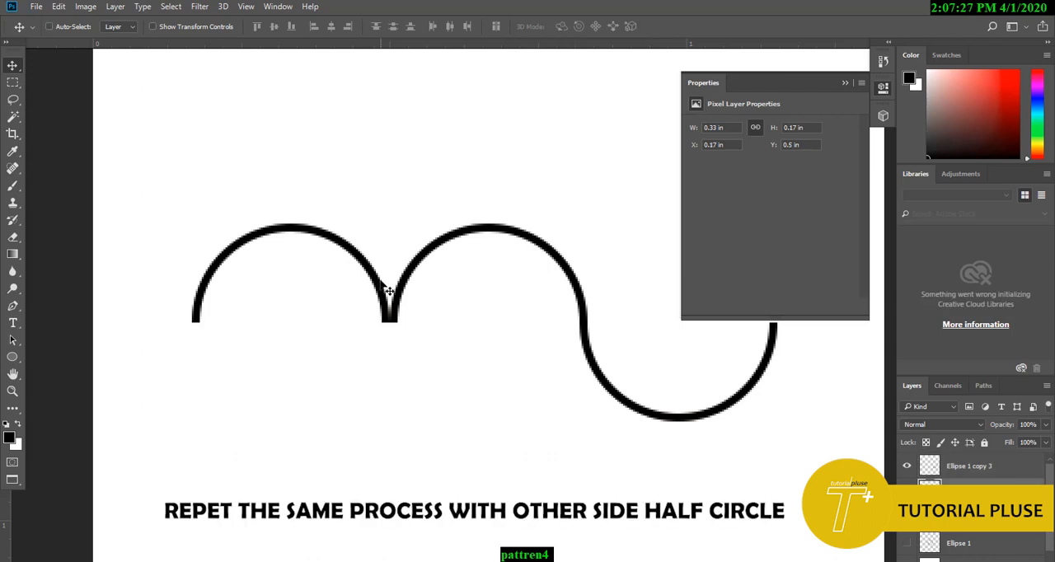
{"action": "key", "text": "ctrl+t"}
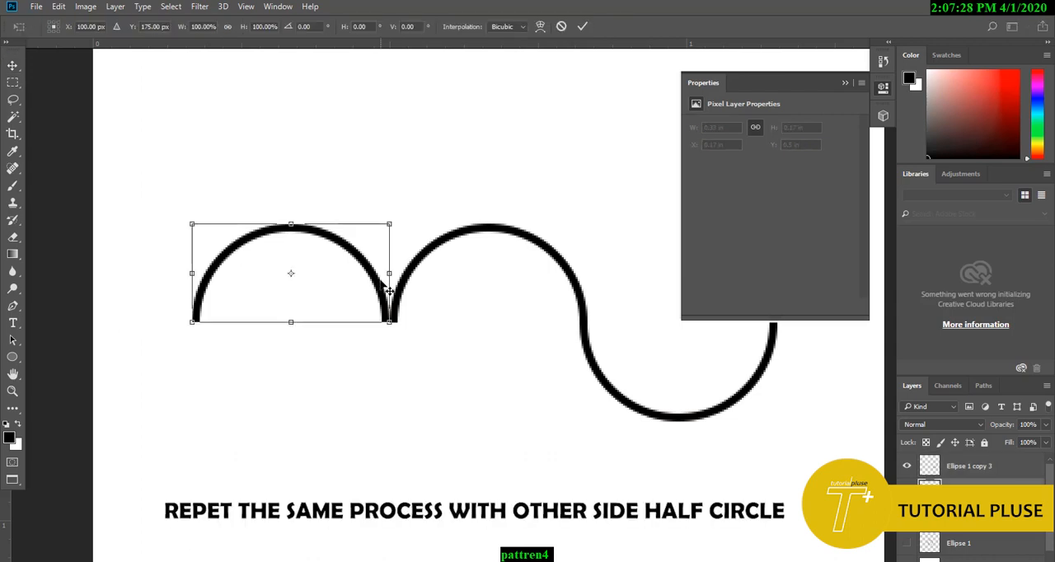
{"action": "right_click", "coordinate": [384, 289]}
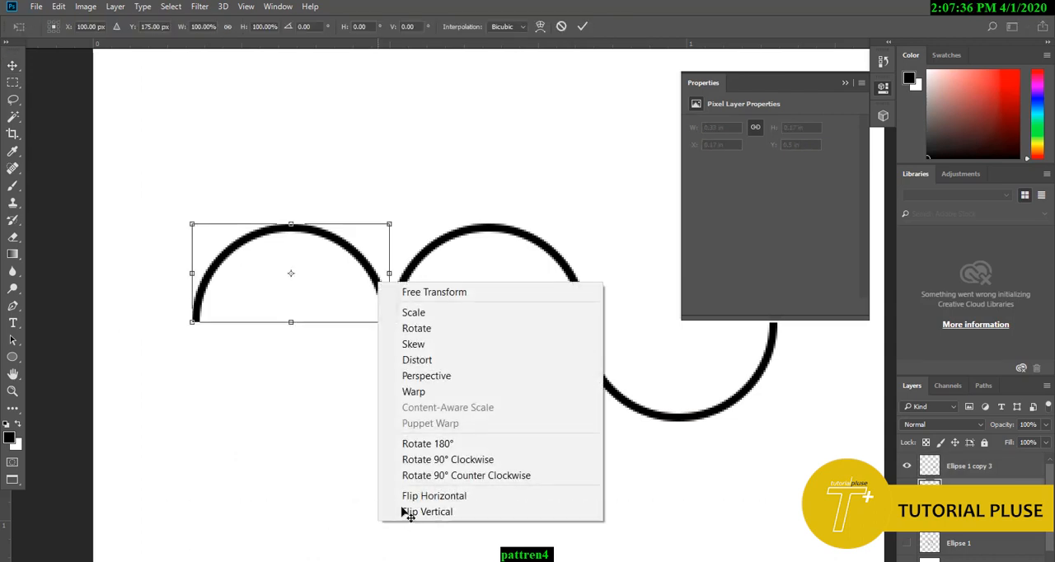
{"action": "mouse_move", "coordinate": [396, 509]}
{"action": "left_mouse_down"}
{"action": "mouse_move", "coordinate": [470, 530]}
{"action": "mouse_move", "coordinate": [544, 521]}
{"action": "left_mouse_up"}
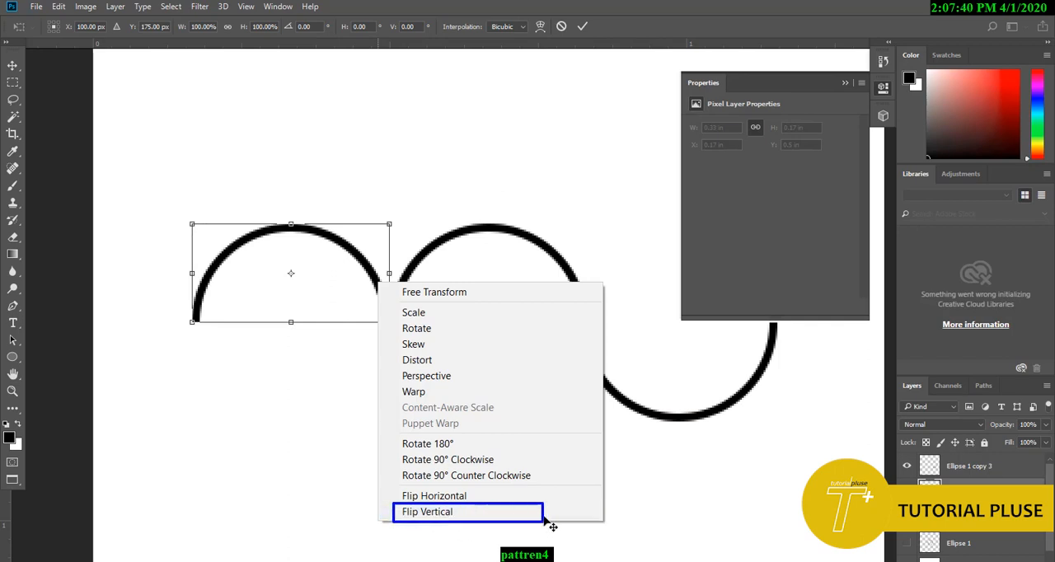
{"action": "left_click", "coordinate": [544, 518]}
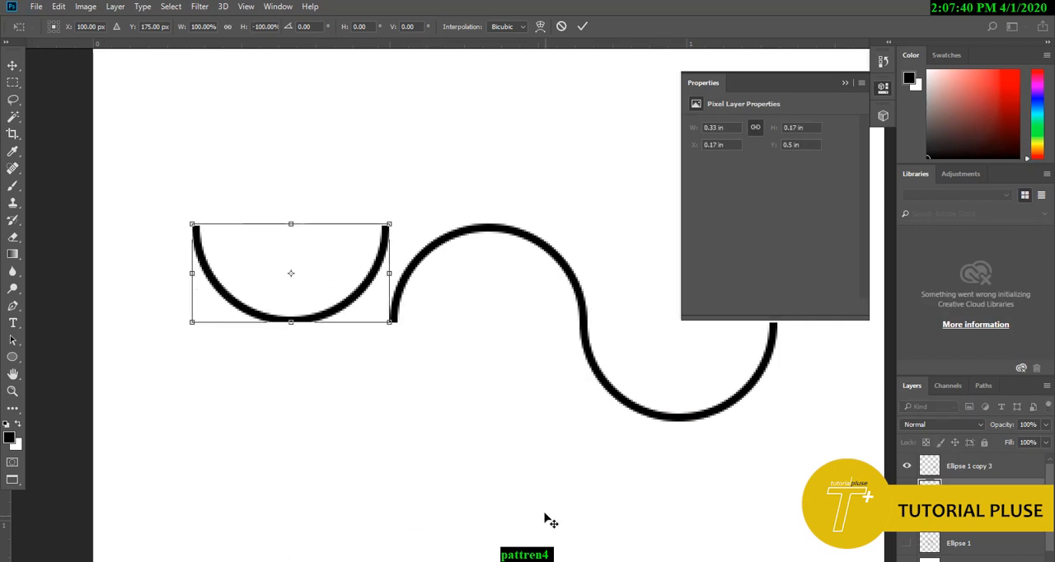
{"action": "key", "text": "Return"}
{"action": "left_click_drag", "start_coordinate": [324, 327], "coordinate": [329, 422]}
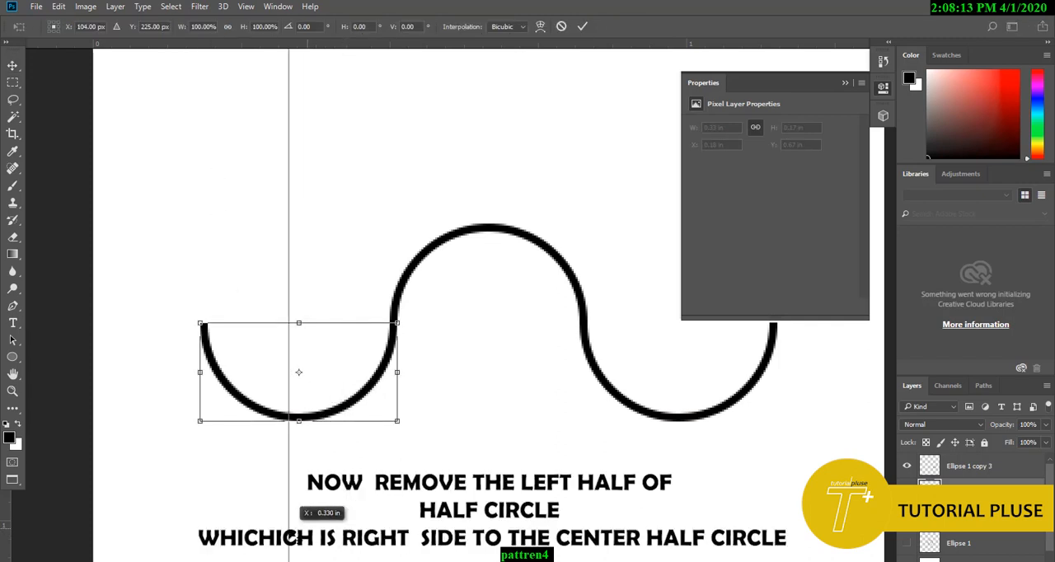
Step: Settle the left half circle against the middle one, show the guides and remove the horizontal guide
{"action": "left_click_drag", "start_coordinate": [291, 441], "coordinate": [302, 538]}
{"action": "key", "text": "Return"}
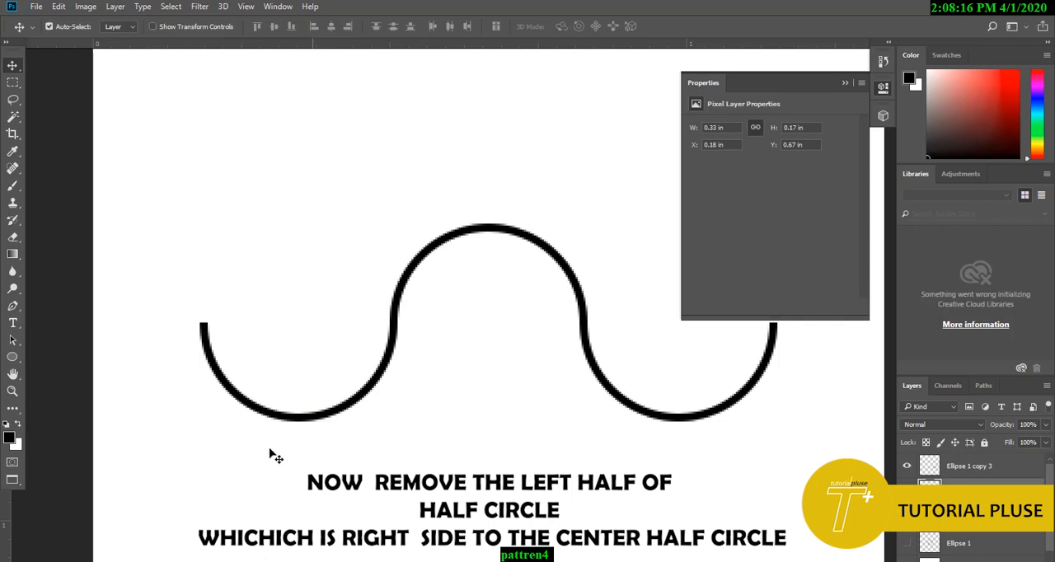
{"action": "key", "text": "ctrl+semicolon"}
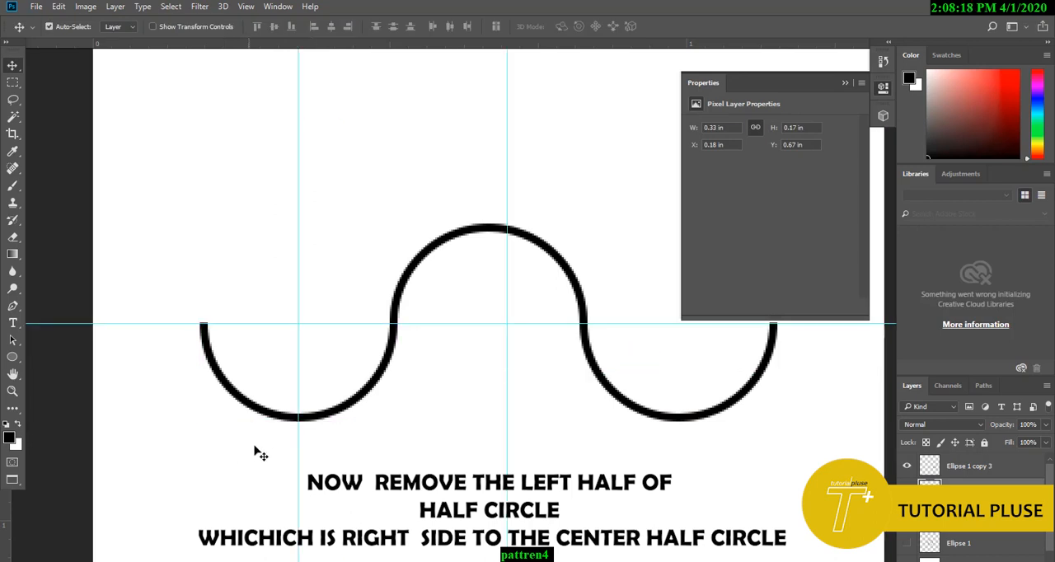
{"action": "left_click_drag", "start_coordinate": [285, 324], "coordinate": [304, 41]}
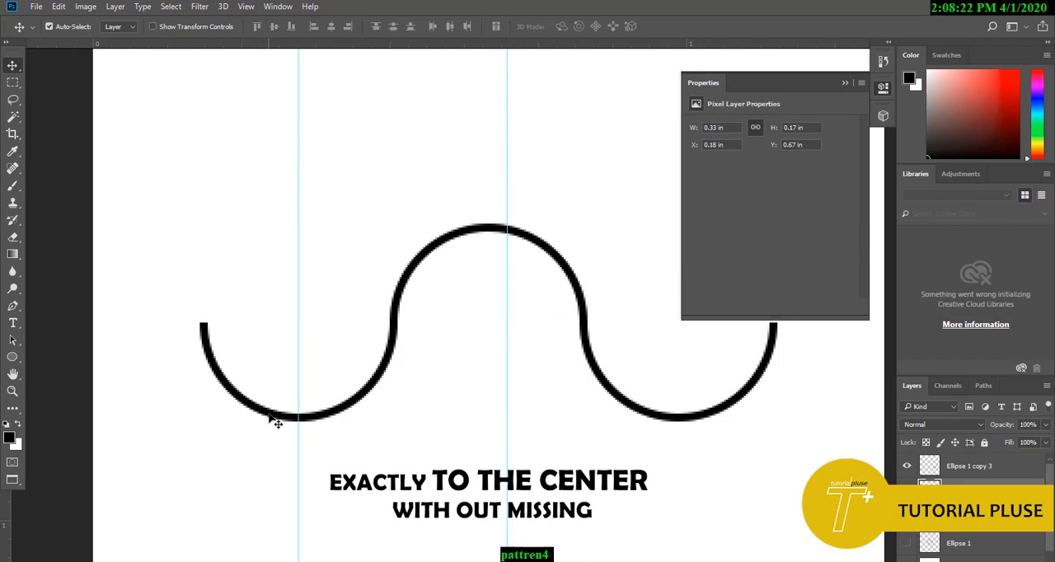
{"action": "key", "text": "ctrl"}
{"action": "key", "text": "ctrl+t"}
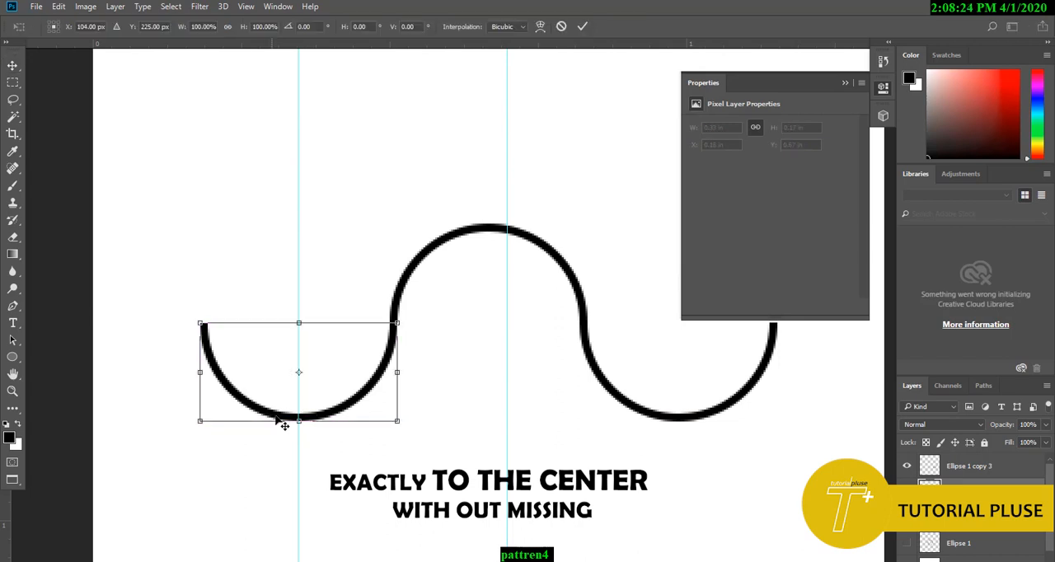
{"action": "key", "text": "Return"}
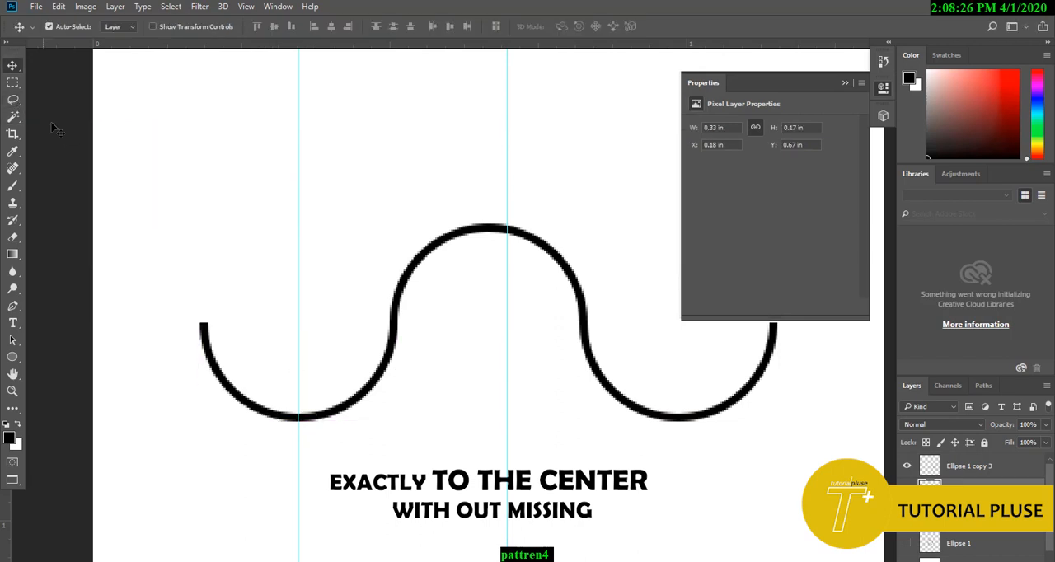
Step: Delete the part of the left half circle that lies left of the vertical guide through its centre
{"action": "left_click", "coordinate": [13, 82]}
{"action": "left_click_drag", "start_coordinate": [133, 206], "coordinate": [298, 503]}
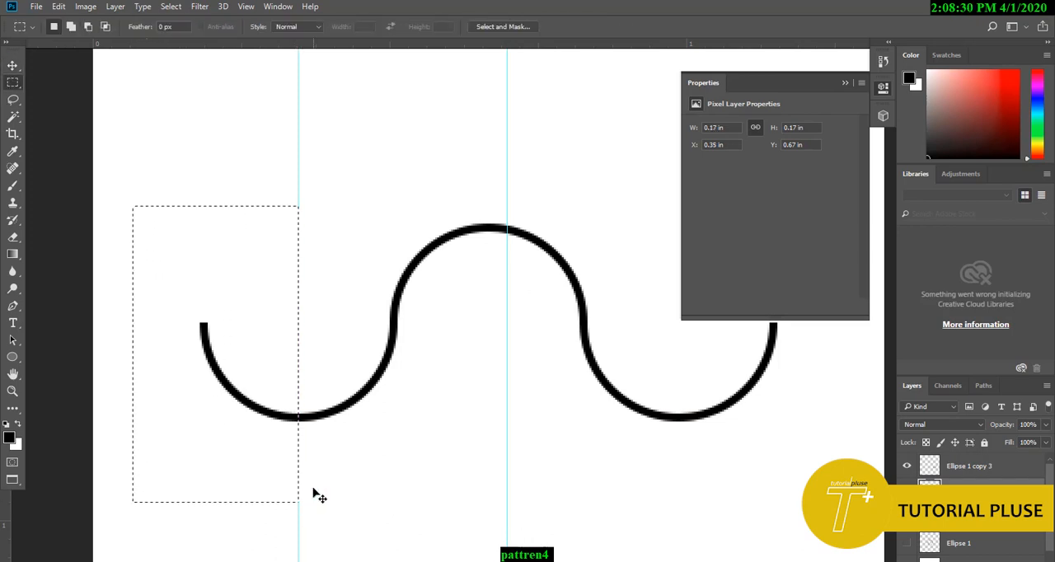
{"action": "key", "text": "Delete"}
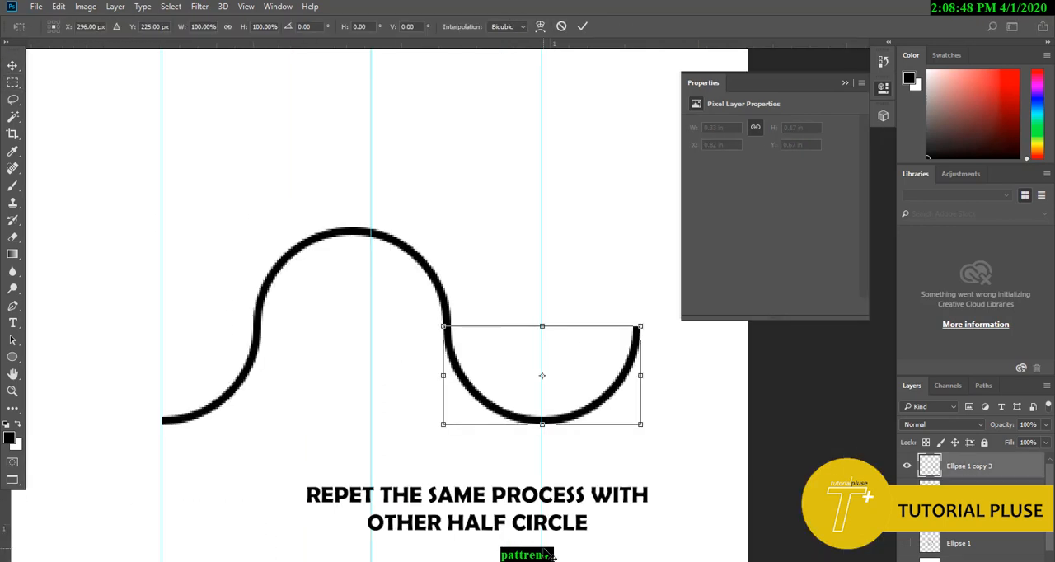
{"action": "key", "text": "Return"}
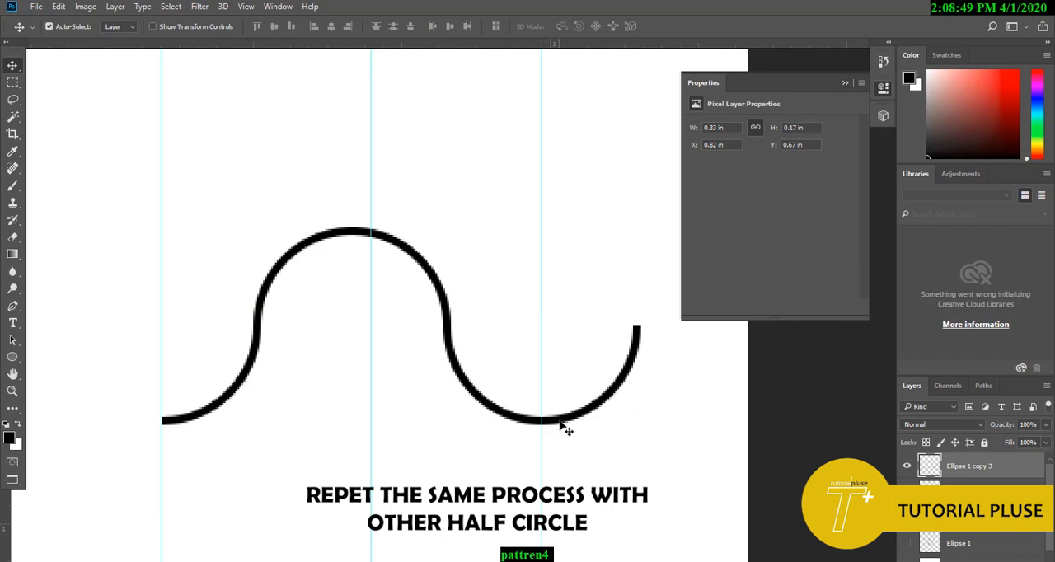
Step: Delete the part of the right half circle that lies right of the vertical guide through its centre
{"action": "left_click", "coordinate": [19, 85]}
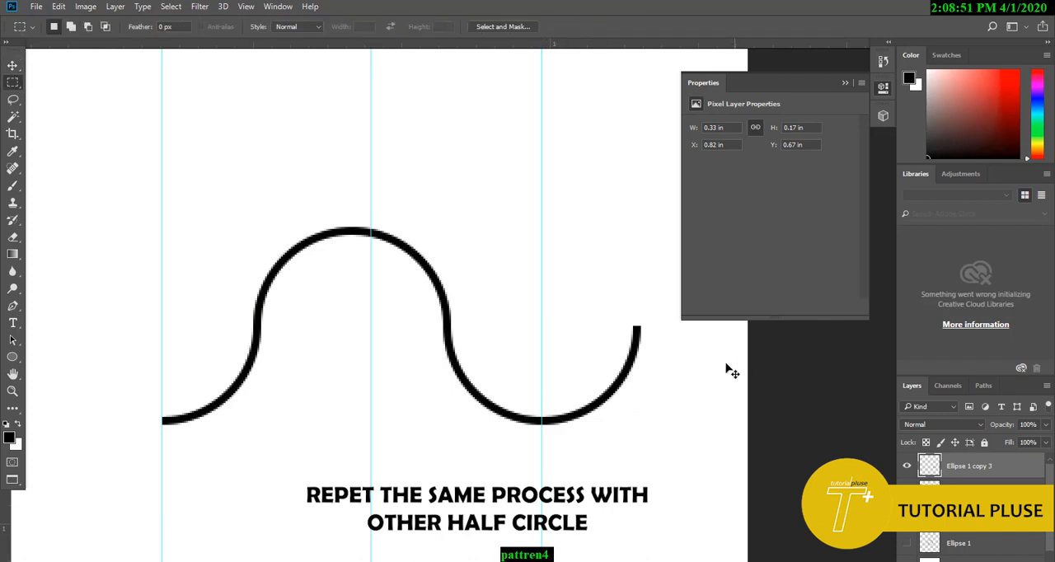
{"action": "left_click_drag", "start_coordinate": [650, 245], "coordinate": [541, 503]}
{"action": "key", "text": "Delete"}
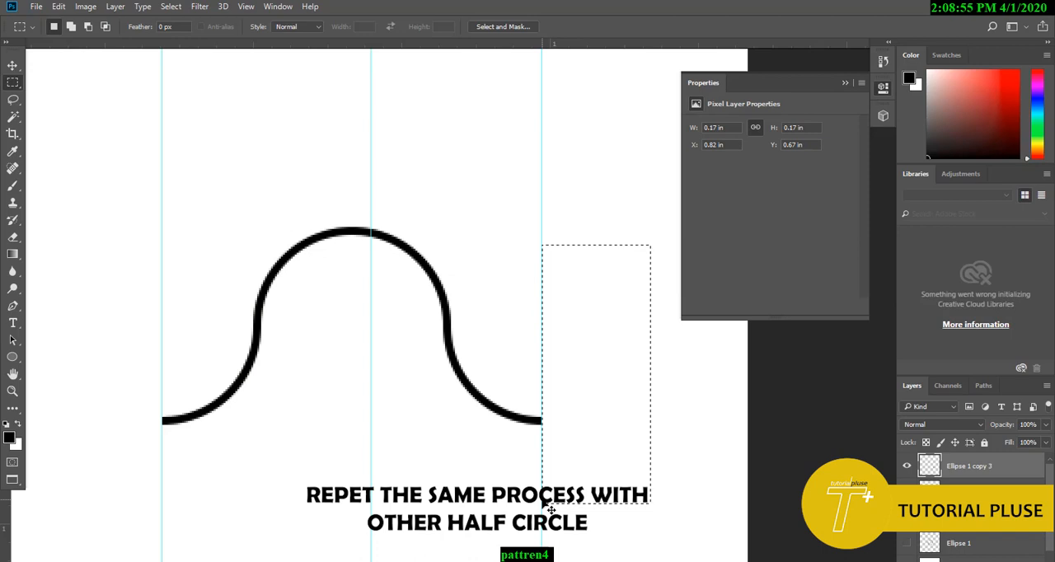
{"action": "left_click", "coordinate": [12, 65]}
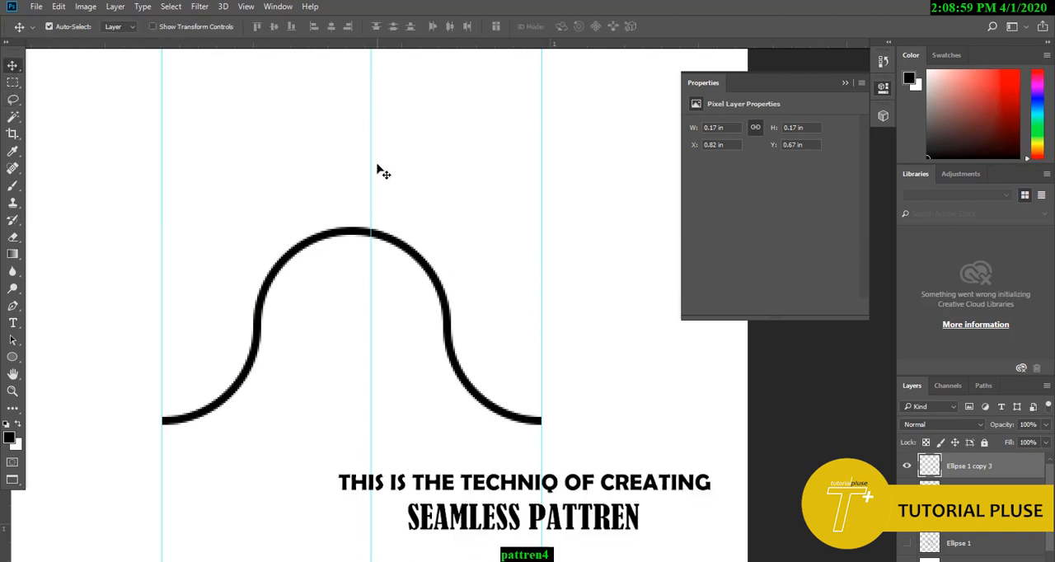
Step: Move the wave into the canvas's upper left corner and attach a duplicate of it to its right end
{"action": "key", "text": "f"}
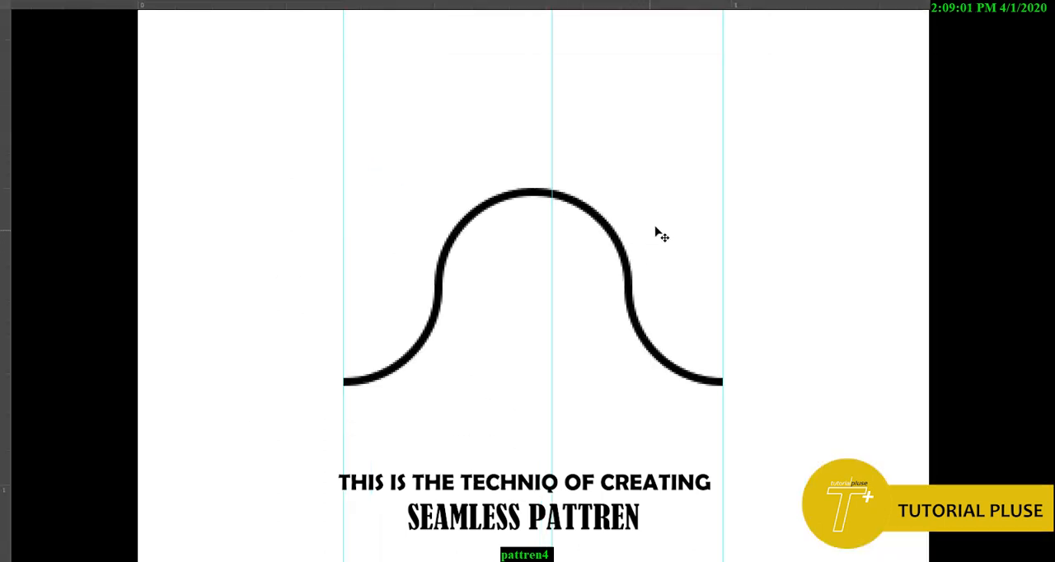
{"action": "left_click_drag", "start_coordinate": [657, 230], "coordinate": [678, 235]}
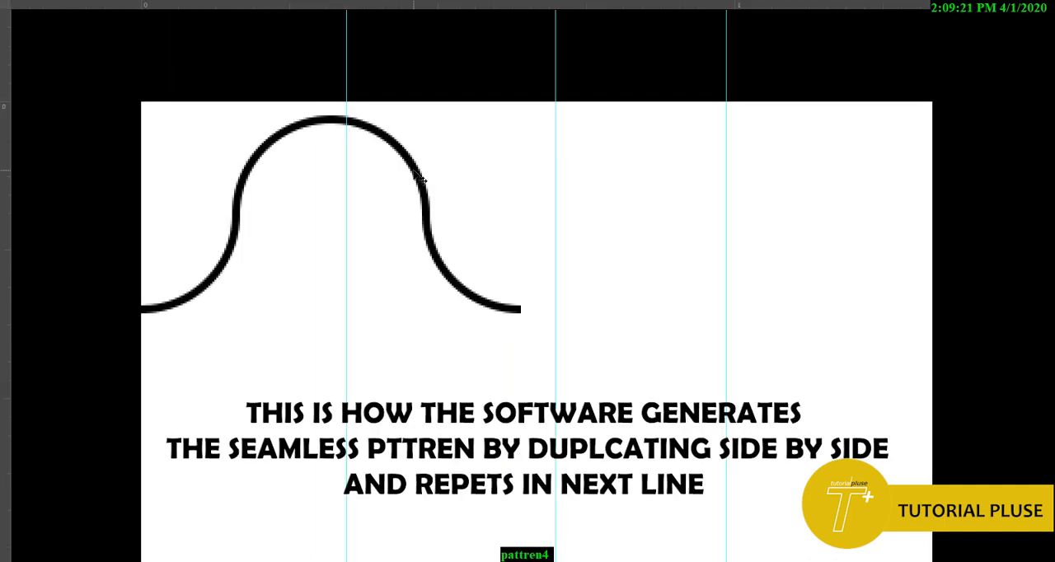
{"action": "left_click_drag", "start_coordinate": [426, 190], "coordinate": [798, 186]}
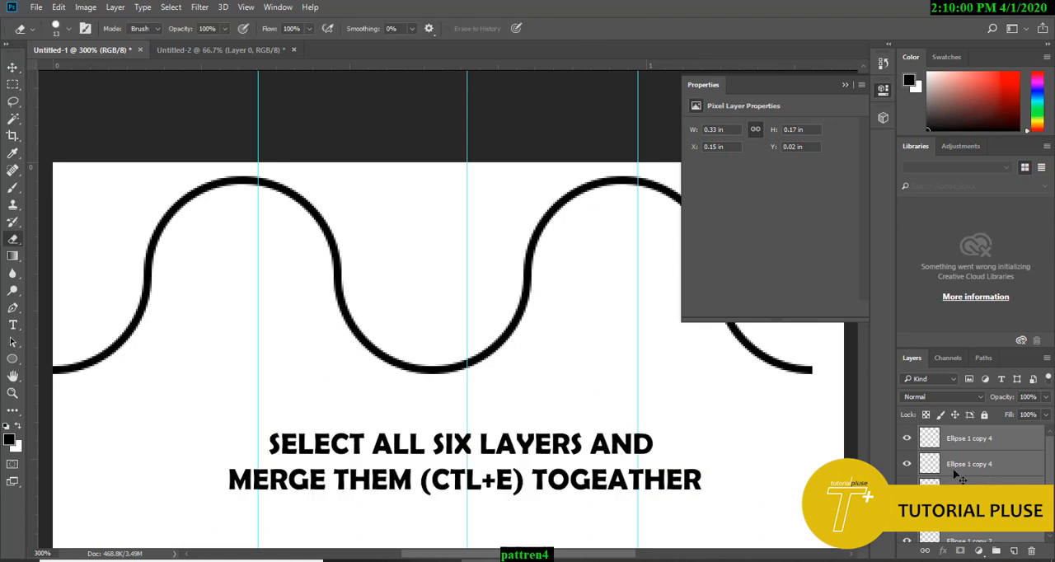
Step: Merge the six selected wave layers into one and stretch the line to the full canvas width
{"action": "key", "text": "ctrl+e"}
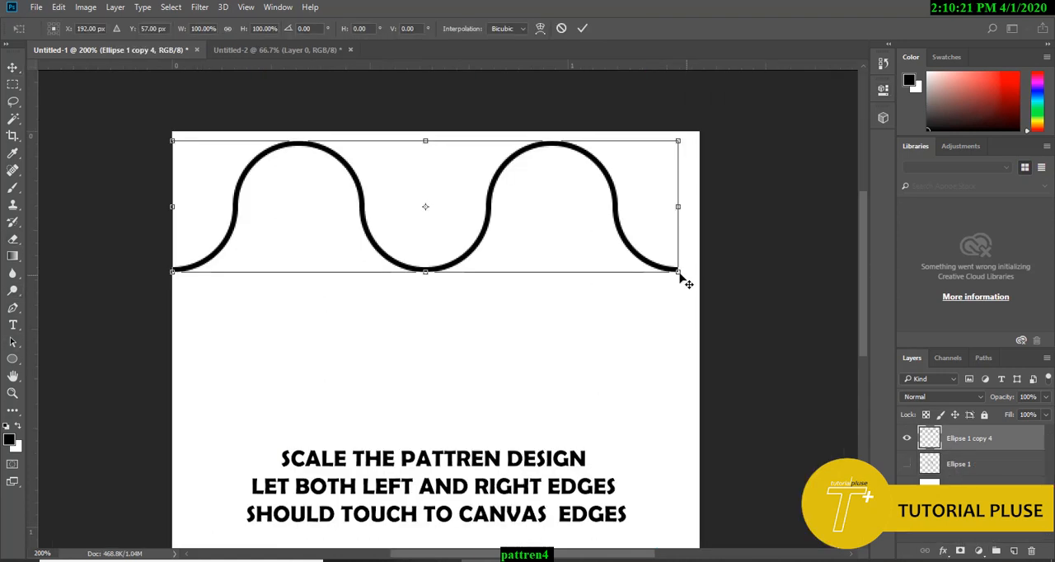
{"action": "left_click_drag", "start_coordinate": [683, 278], "coordinate": [697, 290]}
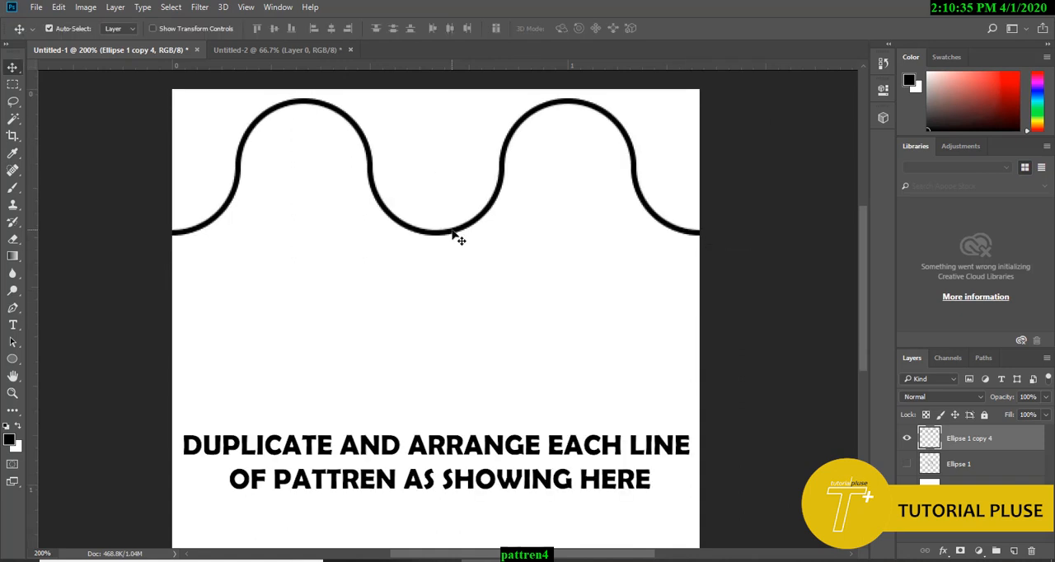
Step: Duplicate the merged wave line straight down the canvas three times to make four rows
{"action": "left_click_drag", "start_coordinate": [453, 236], "coordinate": [456, 340]}
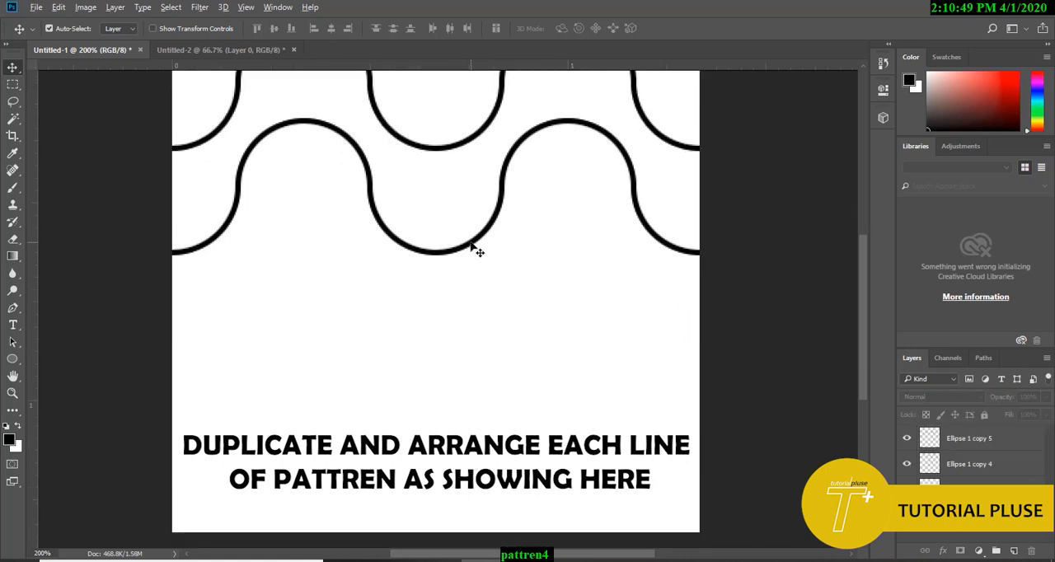
{"action": "left_click_drag", "start_coordinate": [474, 249], "coordinate": [476, 474]}
{"action": "scroll", "coordinate": [715, 399], "scroll_direction": "up", "scroll_amount": 4}
{"action": "scroll", "coordinate": [718, 404], "scroll_direction": "down", "scroll_amount": 4}
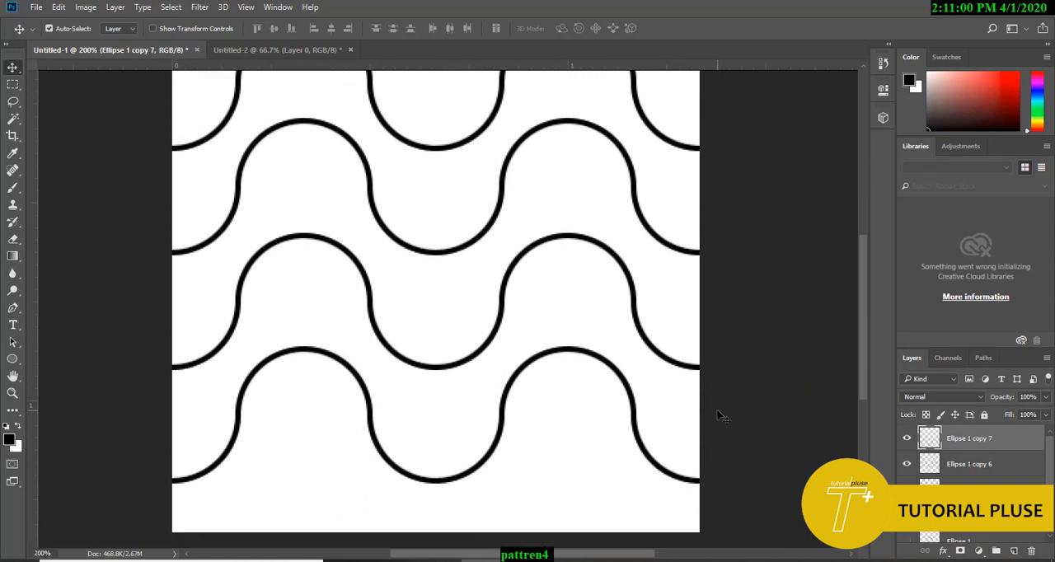
{"action": "scroll", "coordinate": [719, 413], "scroll_direction": "down", "scroll_amount": 5}
{"action": "scroll", "coordinate": [720, 414], "scroll_direction": "up", "scroll_amount": 15}
{"action": "scroll", "coordinate": [719, 417], "scroll_direction": "down", "scroll_amount": 9}
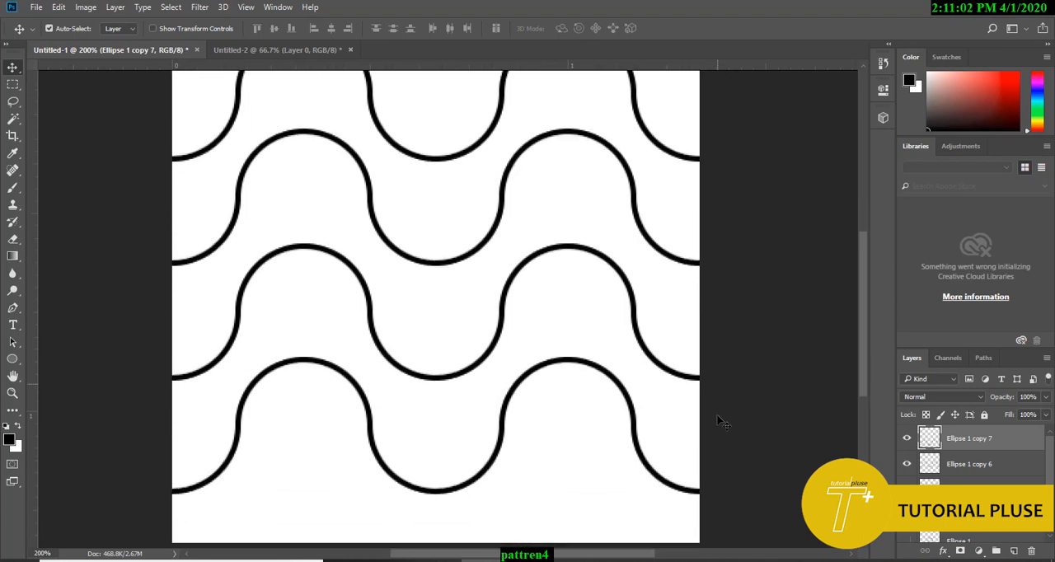
{"action": "scroll", "coordinate": [717, 419], "scroll_direction": "down", "scroll_amount": 4}
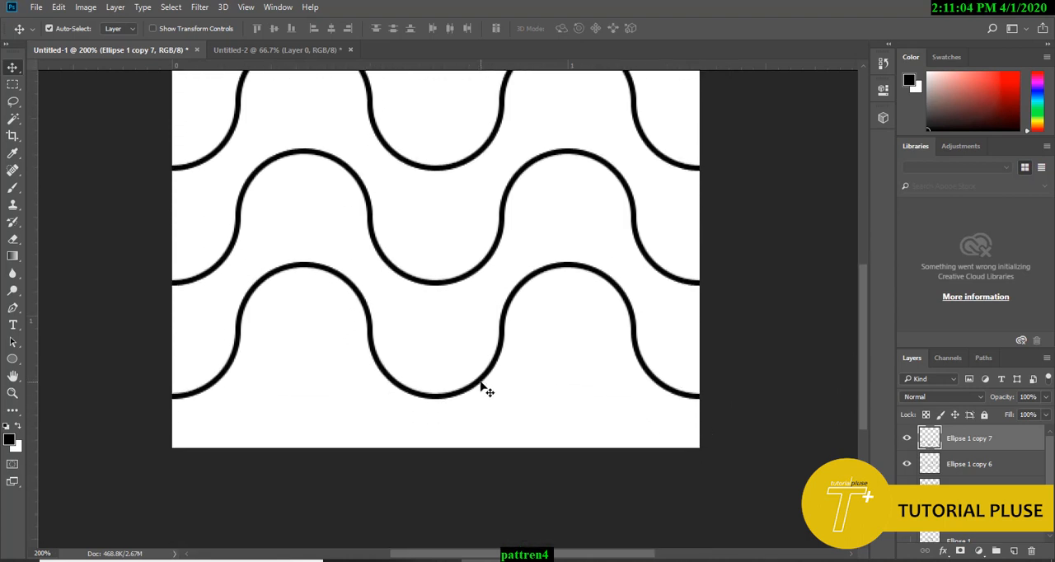
Step: Move the wave rows vertically closer together so the four lines nest tightly at nearly equal spacing
{"action": "left_click_drag", "start_coordinate": [481, 380], "coordinate": [482, 319]}
{"action": "scroll", "coordinate": [500, 336], "scroll_direction": "up", "scroll_amount": 3}
{"action": "left_click_drag", "start_coordinate": [453, 254], "coordinate": [456, 328]}
{"action": "scroll", "coordinate": [470, 322], "scroll_direction": "up", "scroll_amount": 3}
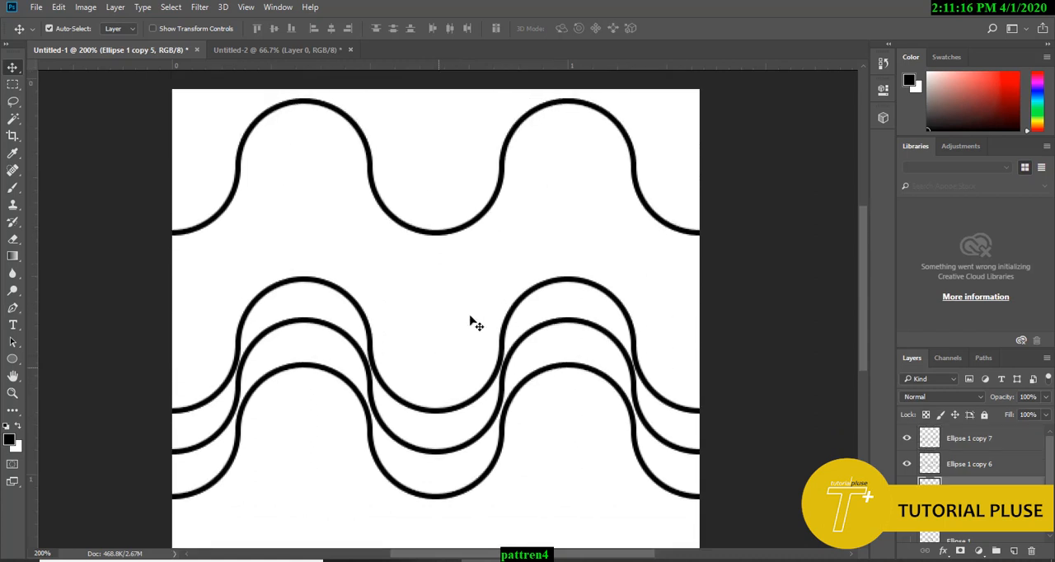
{"action": "left_click_drag", "start_coordinate": [452, 235], "coordinate": [457, 368]}
{"action": "scroll", "coordinate": [551, 230], "scroll_direction": "down", "scroll_amount": 2}
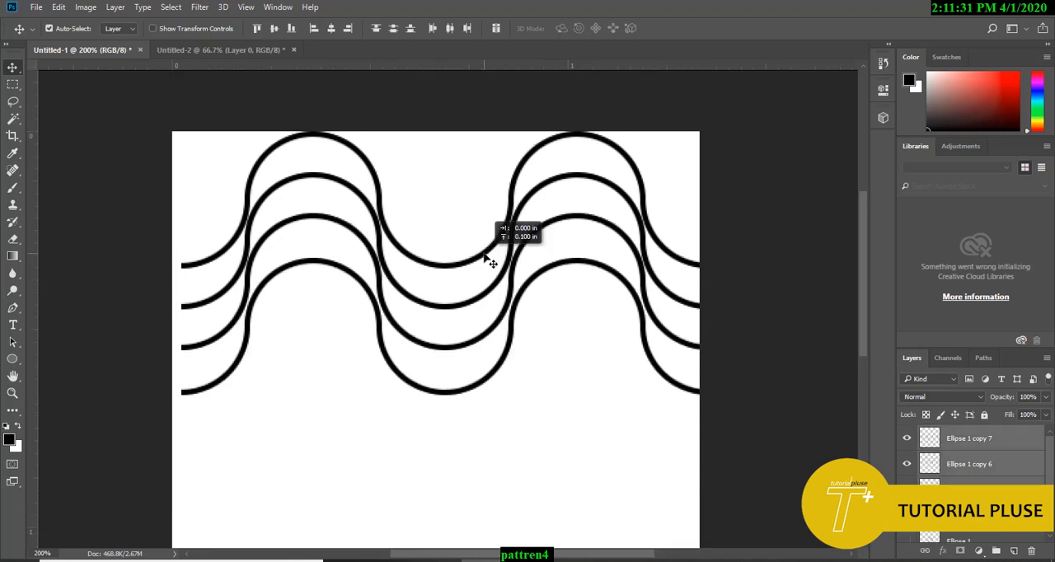
Step: Duplicate the group of four nested lines directly below itself and merge all eight lines into one layer
{"action": "left_click_drag", "start_coordinate": [485, 255], "coordinate": [485, 255]}
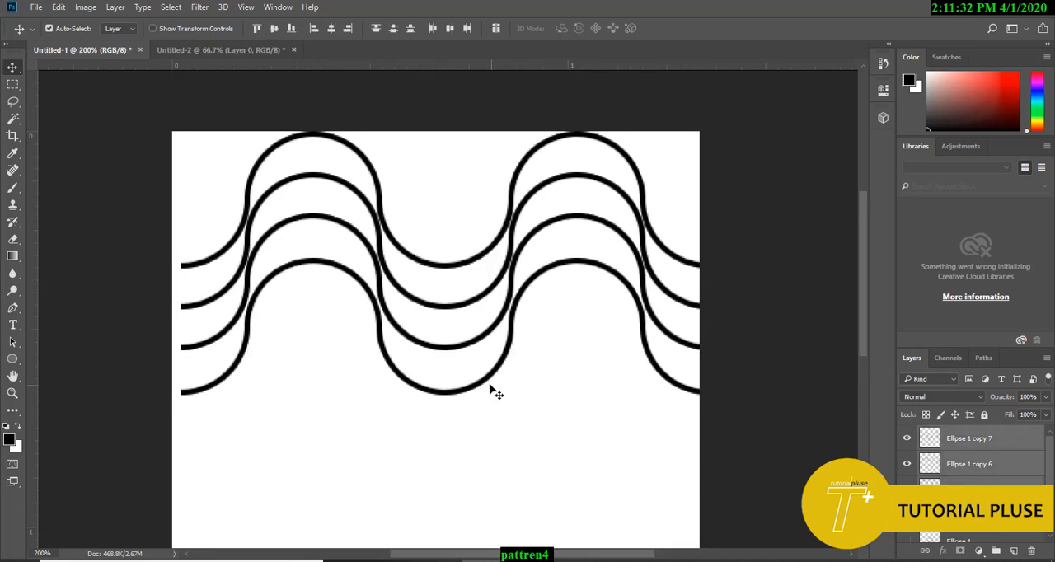
{"action": "left_click_drag", "start_coordinate": [486, 387], "coordinate": [474, 455]}
{"action": "scroll", "coordinate": [542, 491], "scroll_direction": "up", "scroll_amount": 4}
{"action": "scroll", "coordinate": [542, 491], "scroll_direction": "down", "scroll_amount": 8}
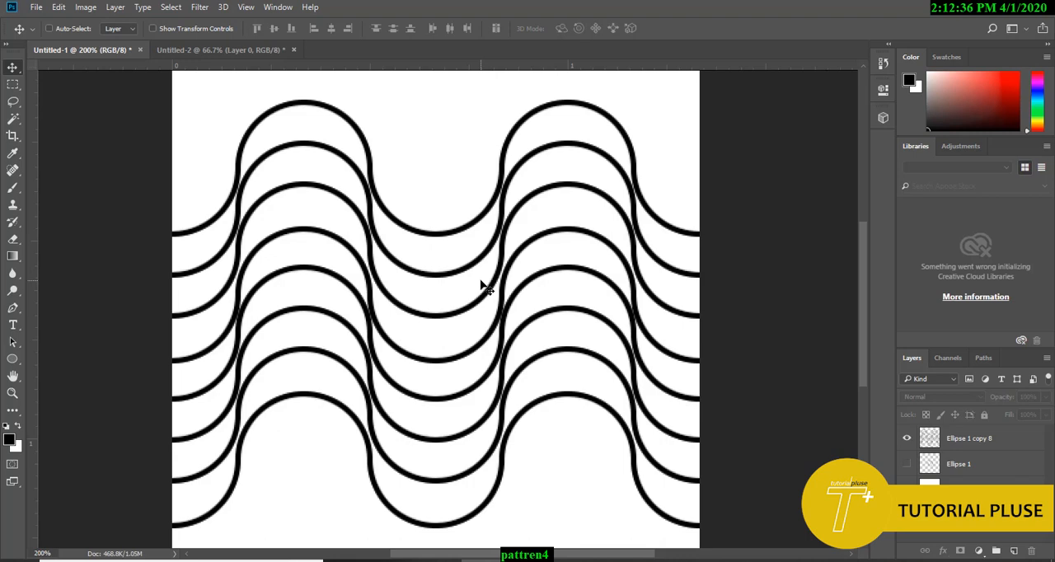
{"action": "key", "text": "ctrl+minus"}
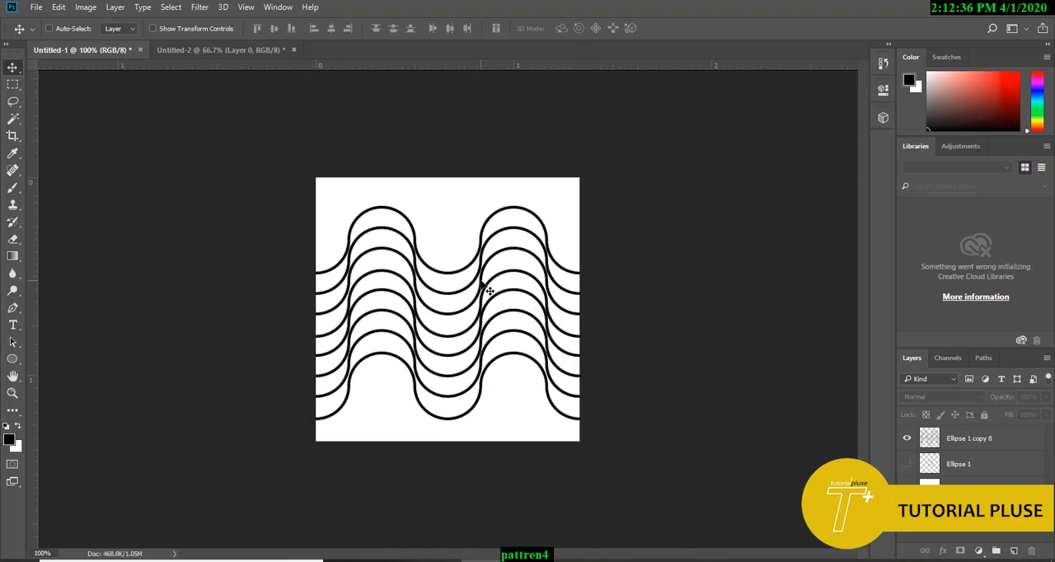
Step: Hide the white background layer and define the whole canvas as a pattern, accepting the suggested name
{"action": "left_click", "coordinate": [907, 490]}
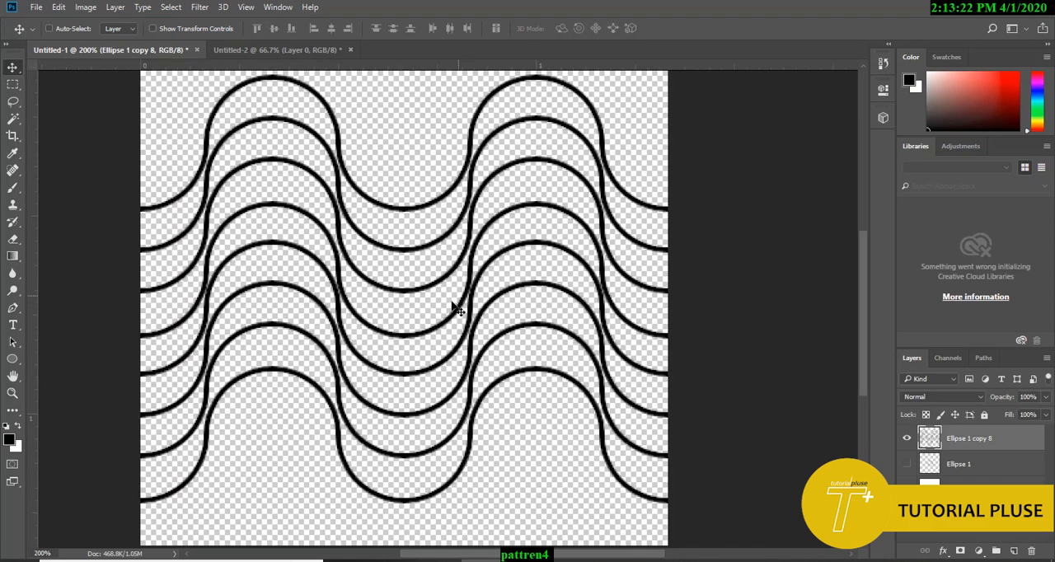
{"action": "key", "text": "ctrl+a"}
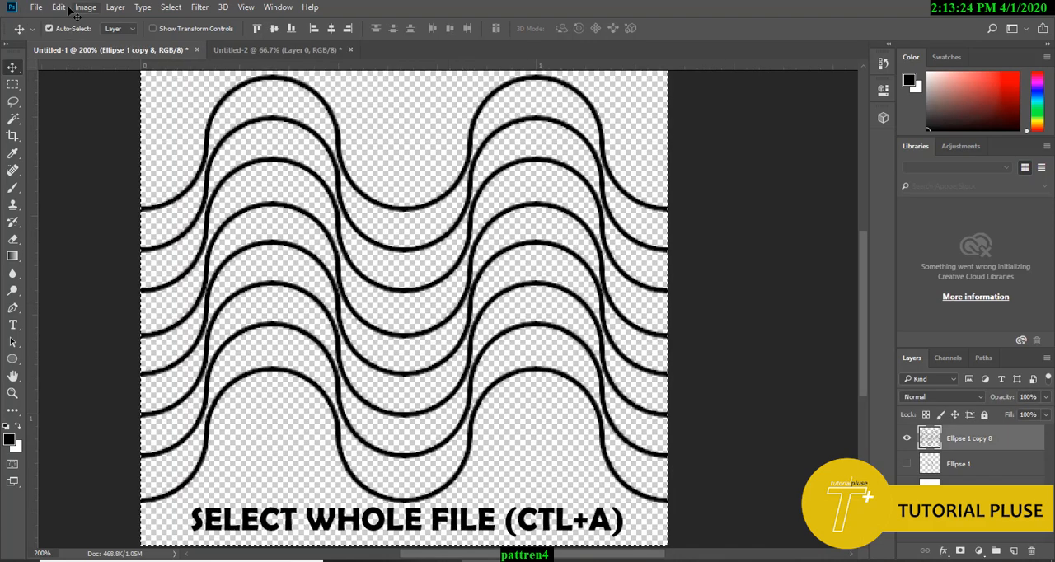
{"action": "left_click", "coordinate": [59, 7]}
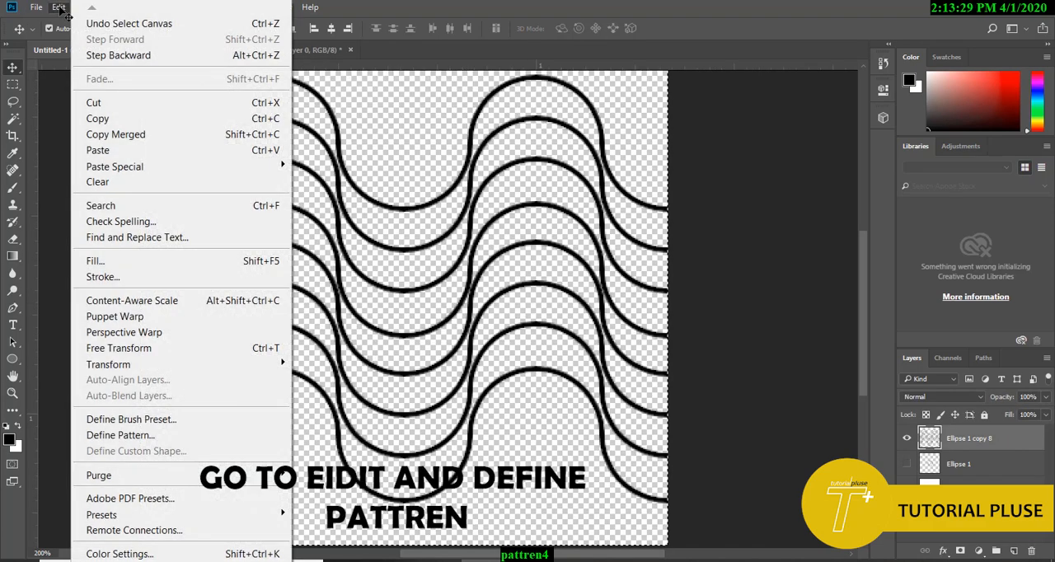
{"action": "left_click", "coordinate": [156, 435]}
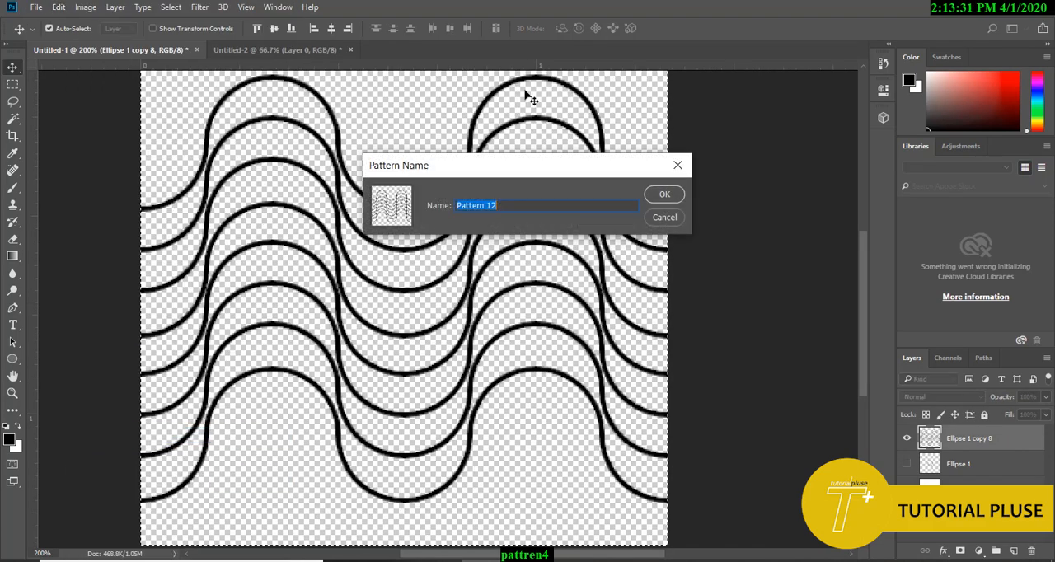
{"action": "left_click", "coordinate": [664, 194]}
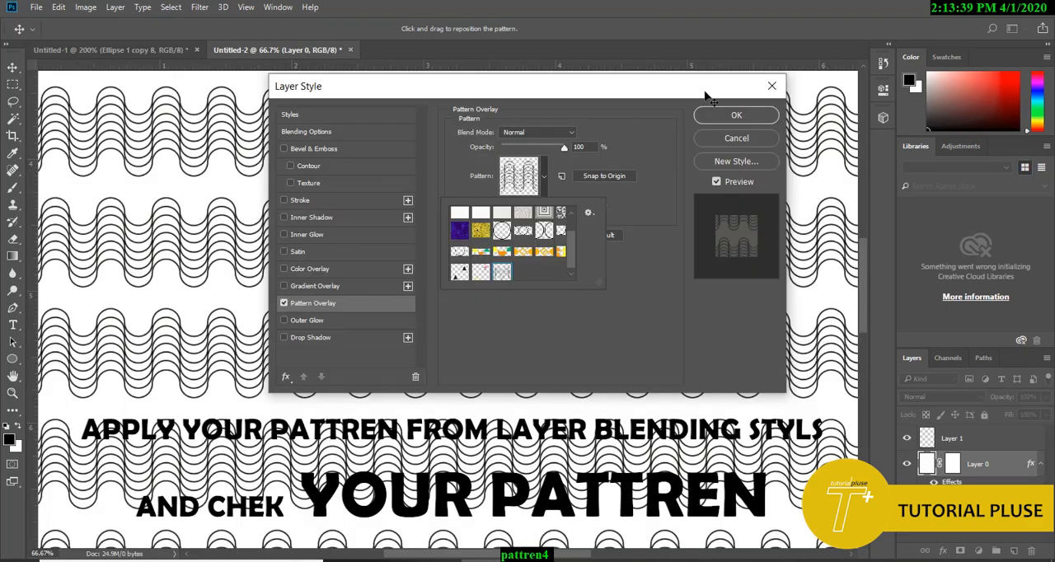
Step: In Untitled-2, apply the new wave pattern as Layer 0's Pattern Overlay at 97% scale and inspect the tiling
{"action": "left_click_drag", "start_coordinate": [642, 98], "coordinate": [659, 412]}
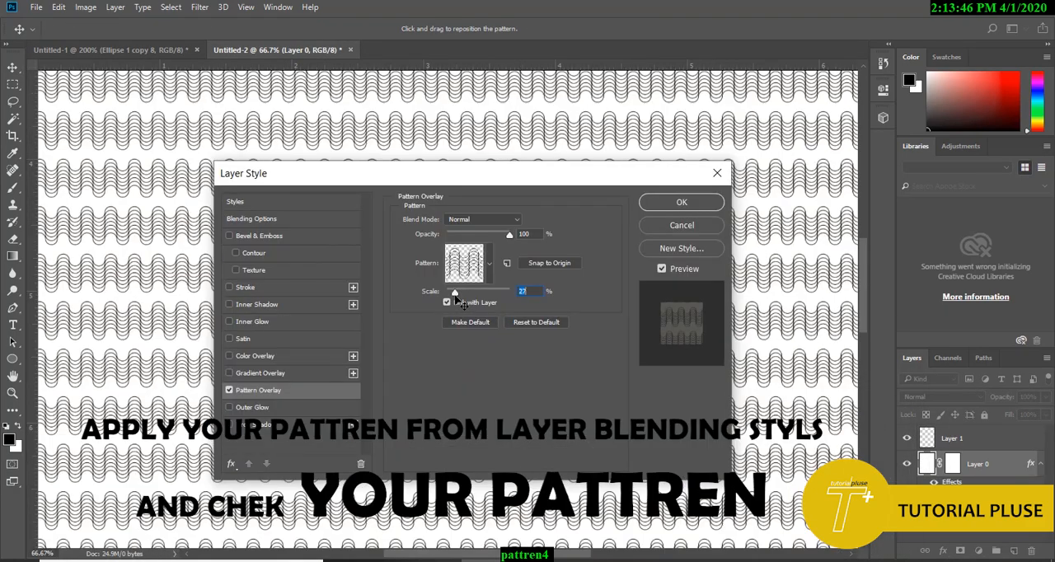
{"action": "left_click_drag", "start_coordinate": [465, 296], "coordinate": [478, 294]}
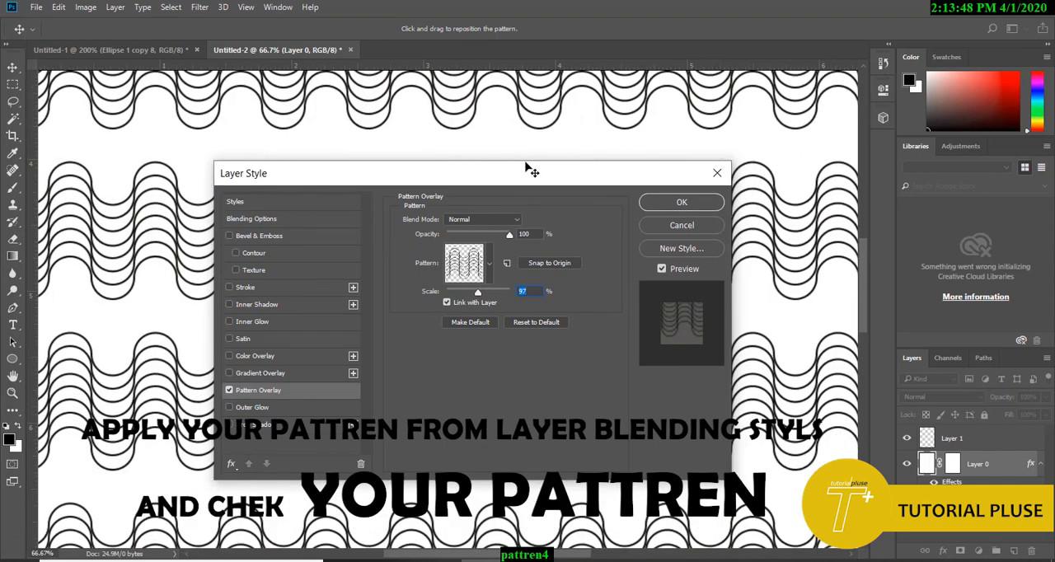
{"action": "left_click_drag", "start_coordinate": [532, 170], "coordinate": [850, 198]}
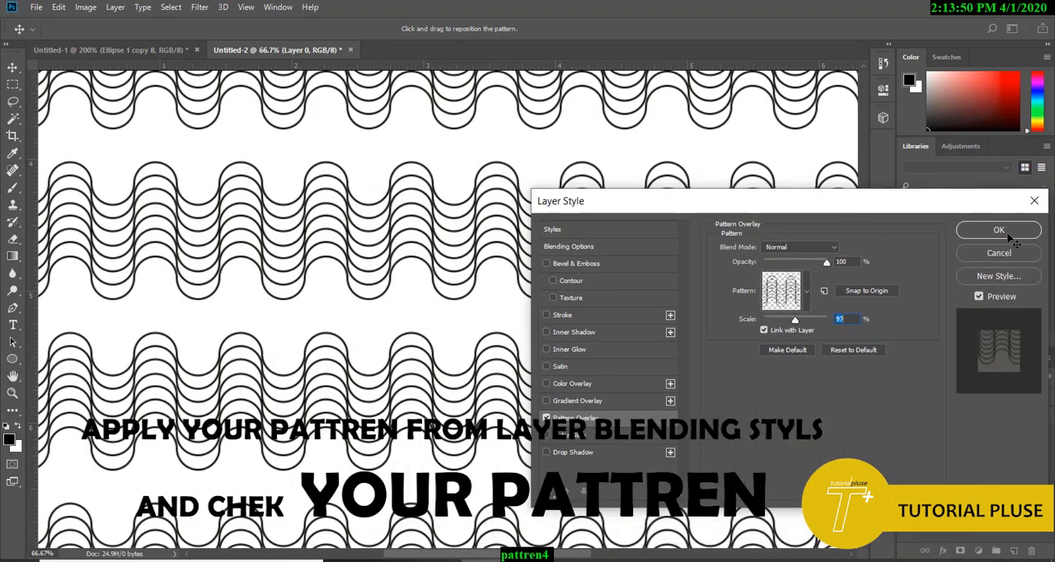
{"action": "left_click", "coordinate": [999, 231]}
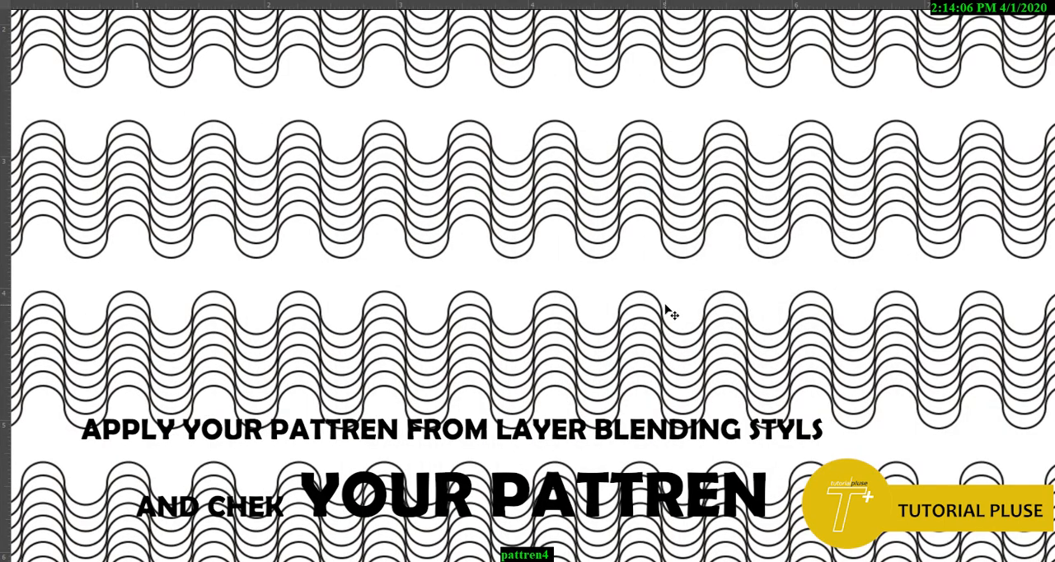
{"action": "scroll", "coordinate": [670, 333], "scroll_direction": "up", "scroll_amount": 1}
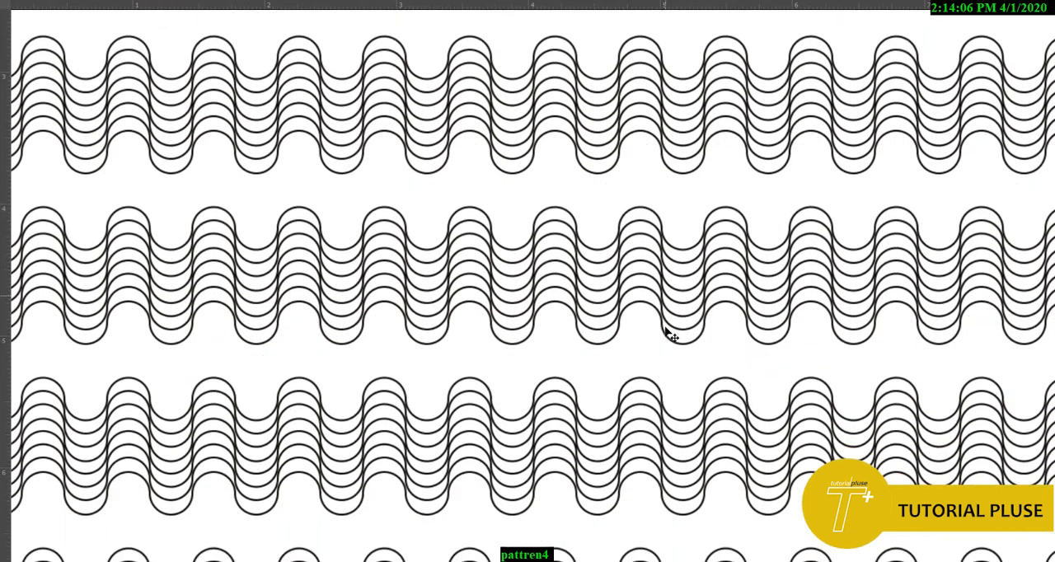
{"action": "scroll", "coordinate": [670, 334], "scroll_direction": "down", "scroll_amount": 5}
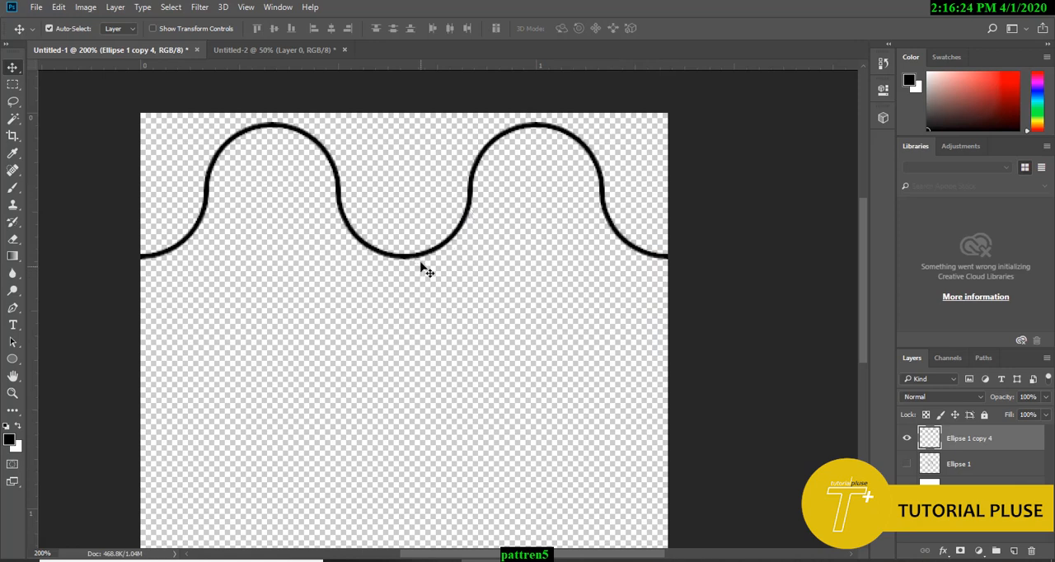
Step: Duplicate the wave line straight down at roughly 0.25 in intervals until the rows fill the canvas
{"action": "left_click_drag", "start_coordinate": [410, 258], "coordinate": [410, 358]}
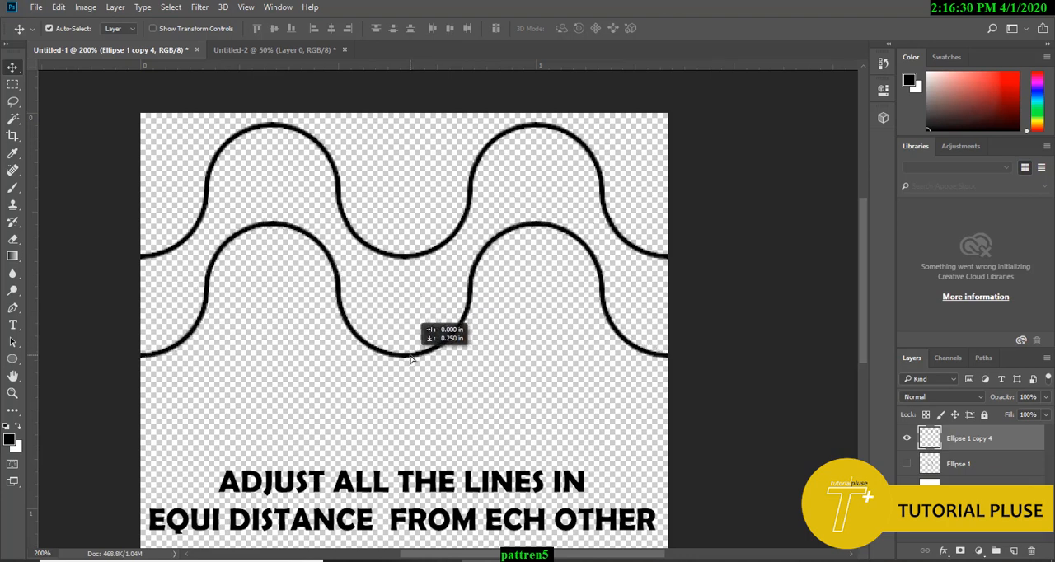
{"action": "scroll", "coordinate": [200, 266], "scroll_direction": "down", "scroll_amount": 2}
{"action": "left_click_drag", "start_coordinate": [202, 264], "coordinate": [202, 364]}
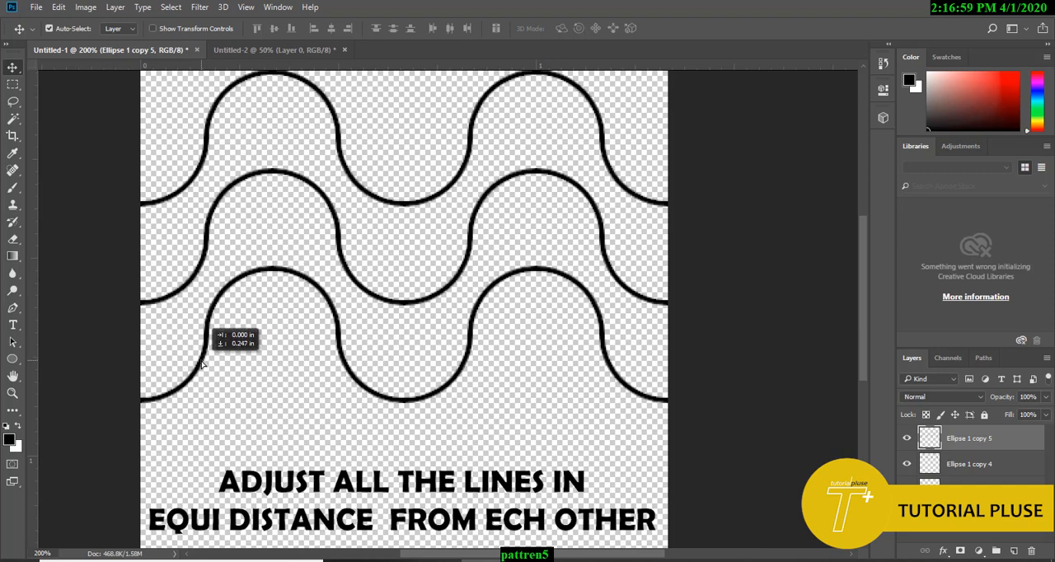
{"action": "scroll", "coordinate": [234, 310], "scroll_direction": "down", "scroll_amount": 3}
{"action": "left_click_drag", "start_coordinate": [206, 252], "coordinate": [210, 361]}
{"action": "left_click_drag", "start_coordinate": [332, 328], "coordinate": [334, 397]}
{"action": "left_click_drag", "start_coordinate": [334, 397], "coordinate": [335, 398]}
Step: Raise the wave rows one by one to even out the vertical gaps, moving a lower row up about 0.067 in
{"action": "scroll", "coordinate": [334, 399], "scroll_direction": "up", "scroll_amount": 3}
{"action": "left_click_drag", "start_coordinate": [401, 238], "coordinate": [401, 230]}
{"action": "scroll", "coordinate": [473, 362], "scroll_direction": "down", "scroll_amount": 3}
{"action": "scroll", "coordinate": [473, 362], "scroll_direction": "up", "scroll_amount": 4}
{"action": "scroll", "coordinate": [429, 350], "scroll_direction": "down", "scroll_amount": 1}
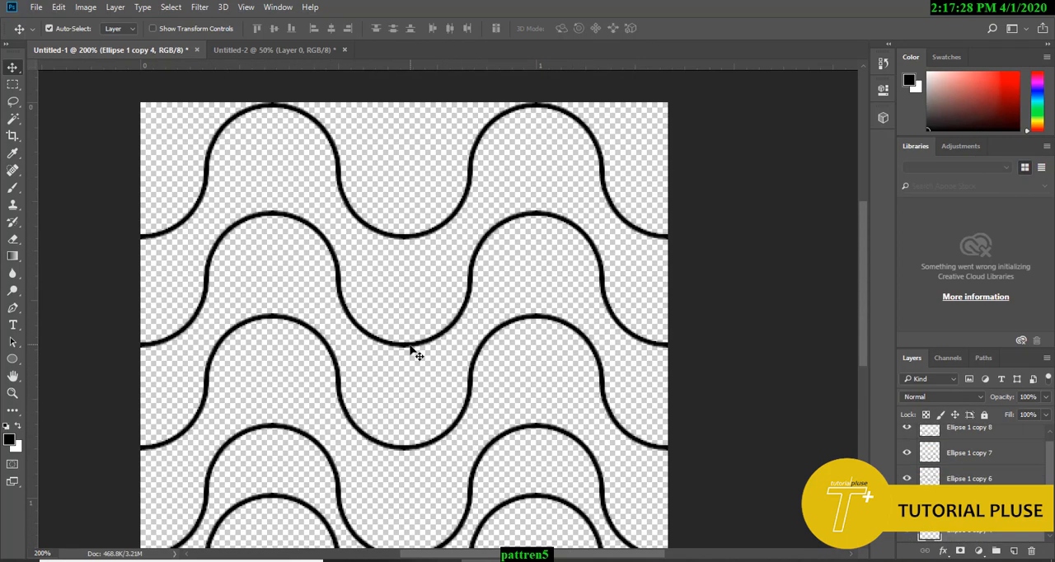
{"action": "left_click_drag", "start_coordinate": [414, 346], "coordinate": [415, 333]}
{"action": "left_click_drag", "start_coordinate": [408, 450], "coordinate": [408, 438]}
{"action": "scroll", "coordinate": [408, 441], "scroll_direction": "down", "scroll_amount": 3}
{"action": "left_click_drag", "start_coordinate": [406, 452], "coordinate": [407, 427]}
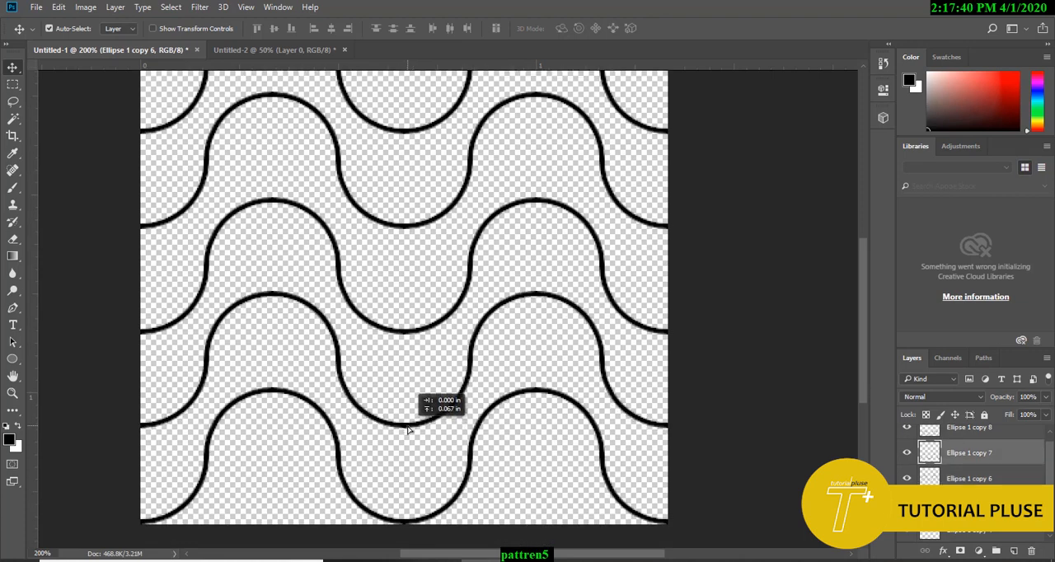
Step: Fine-tune the vertical position of the middle and lower wave rows until all the lines are equally spaced
{"action": "scroll", "coordinate": [407, 426], "scroll_direction": "up", "scroll_amount": 1}
{"action": "left_click_drag", "start_coordinate": [406, 365], "coordinate": [396, 356]}
{"action": "scroll", "coordinate": [405, 386], "scroll_direction": "up", "scroll_amount": 2}
{"action": "scroll", "coordinate": [392, 371], "scroll_direction": "down", "scroll_amount": 3}
{"action": "scroll", "coordinate": [406, 306], "scroll_direction": "down", "scroll_amount": 2}
{"action": "scroll", "coordinate": [393, 358], "scroll_direction": "up", "scroll_amount": 2}
{"action": "scroll", "coordinate": [392, 391], "scroll_direction": "down", "scroll_amount": 2}
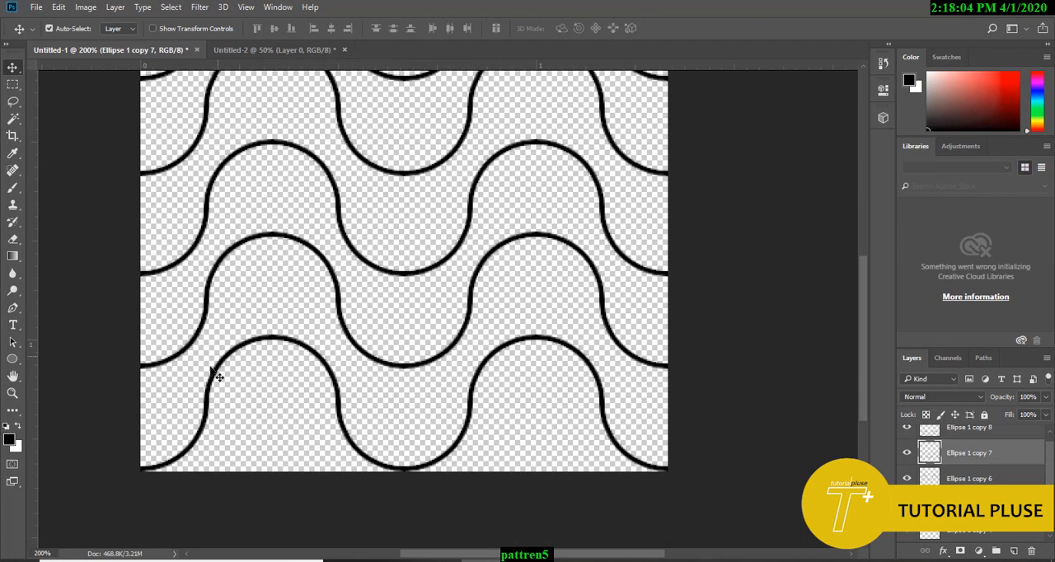
{"action": "left_click_drag", "start_coordinate": [265, 246], "coordinate": [264, 251]}
{"action": "scroll", "coordinate": [264, 257], "scroll_direction": "up", "scroll_amount": 3}
{"action": "scroll", "coordinate": [265, 262], "scroll_direction": "down", "scroll_amount": 2}
Step: Define the whole canvas as a pattern under the suggested name and inspect its tiling on Layer 0 in Untitled-2
{"action": "key", "text": "ctrl+a"}
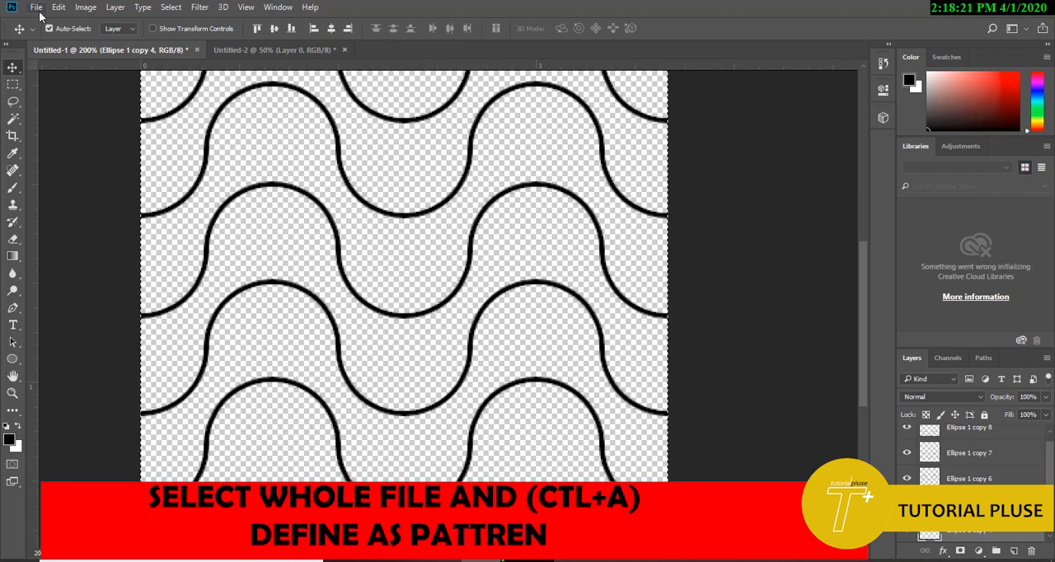
{"action": "left_click", "coordinate": [36, 8]}
{"action": "mouse_move", "coordinate": [66, 11]}
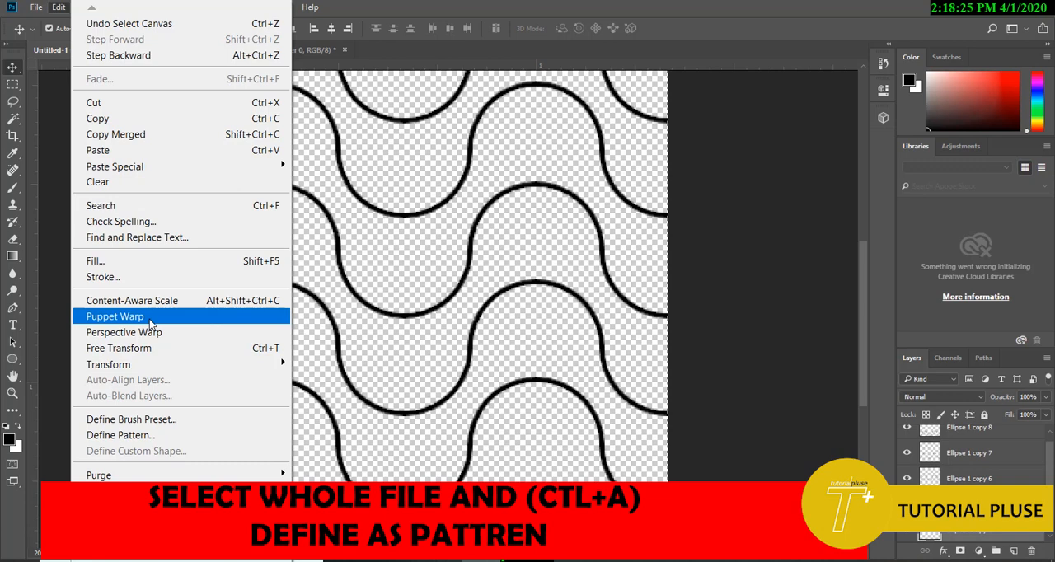
{"action": "left_click", "coordinate": [172, 435]}
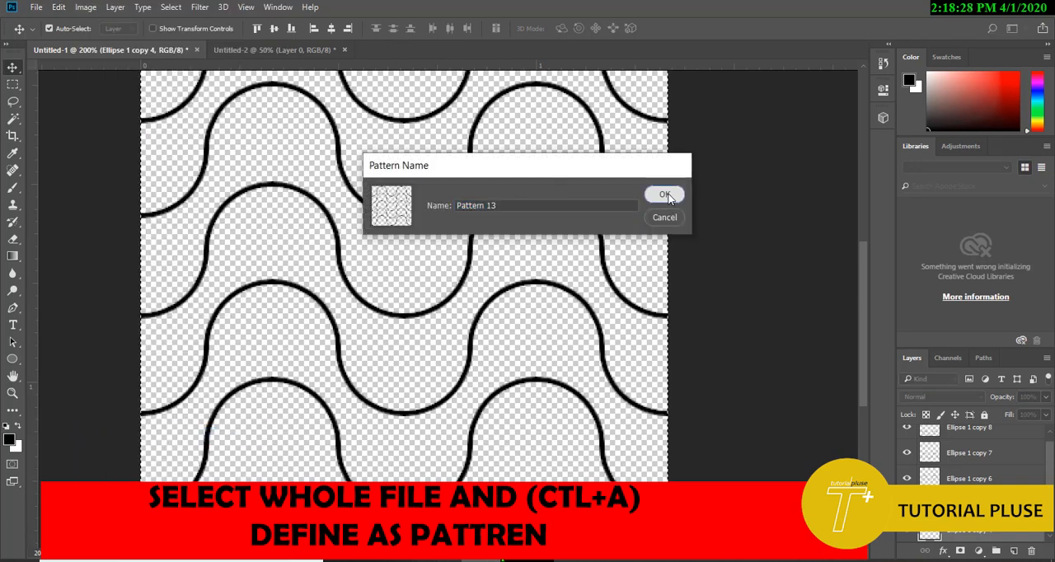
{"action": "left_click", "coordinate": [665, 195]}
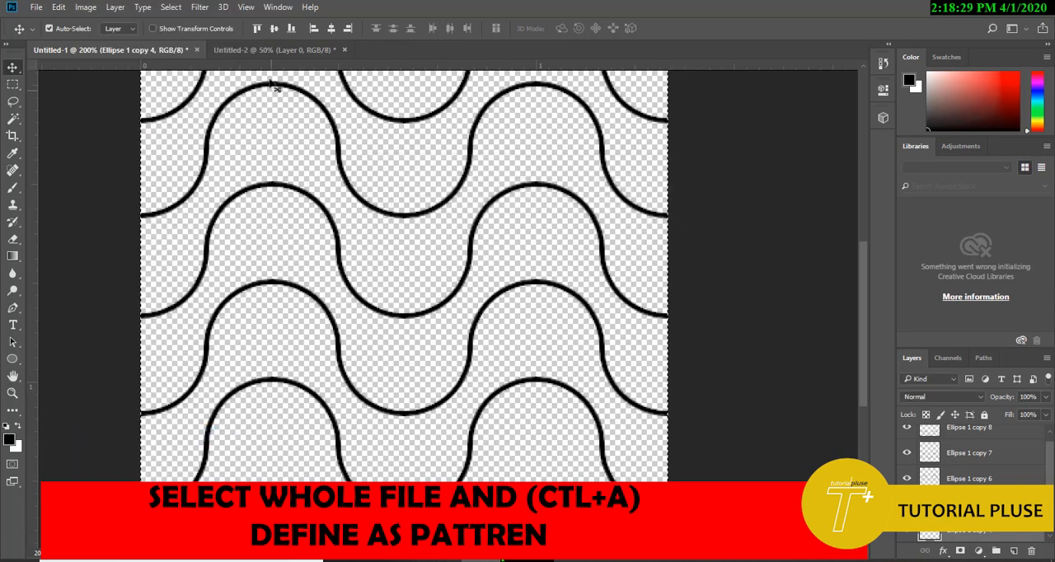
{"action": "left_click", "coordinate": [272, 49]}
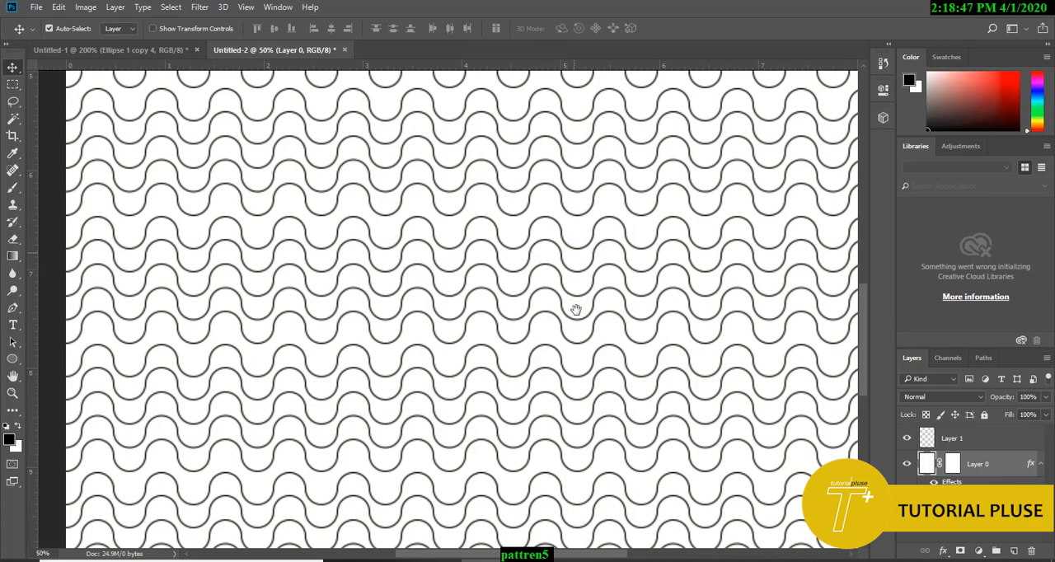
{"action": "left_click_drag", "start_coordinate": [576, 310], "coordinate": [577, 493]}
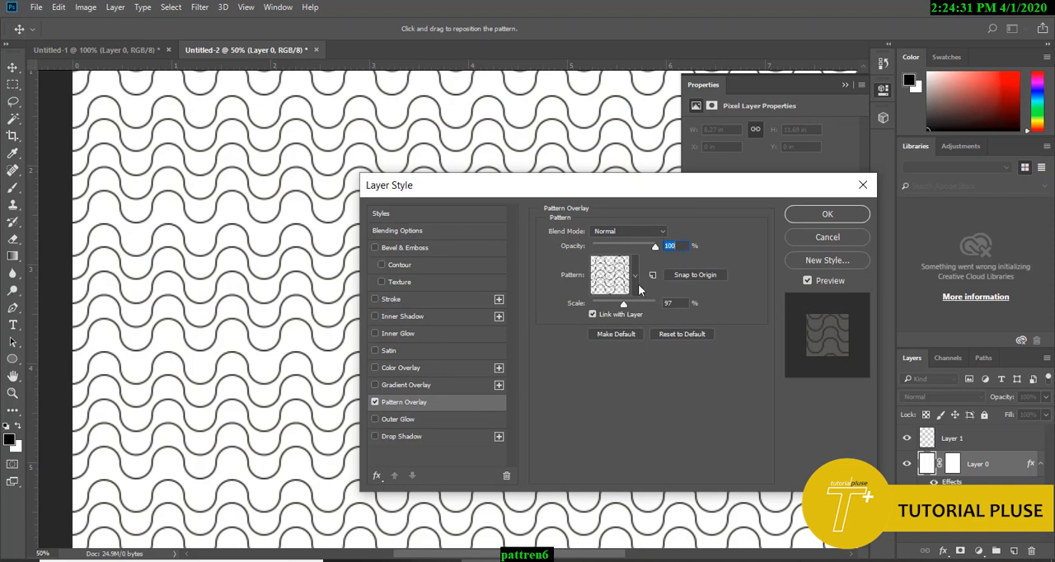
Step: Save the Pattern Overlay's pattern collection to the Desktop as a PAT file named "PATTREN -1"
{"action": "left_click", "coordinate": [634, 280]}
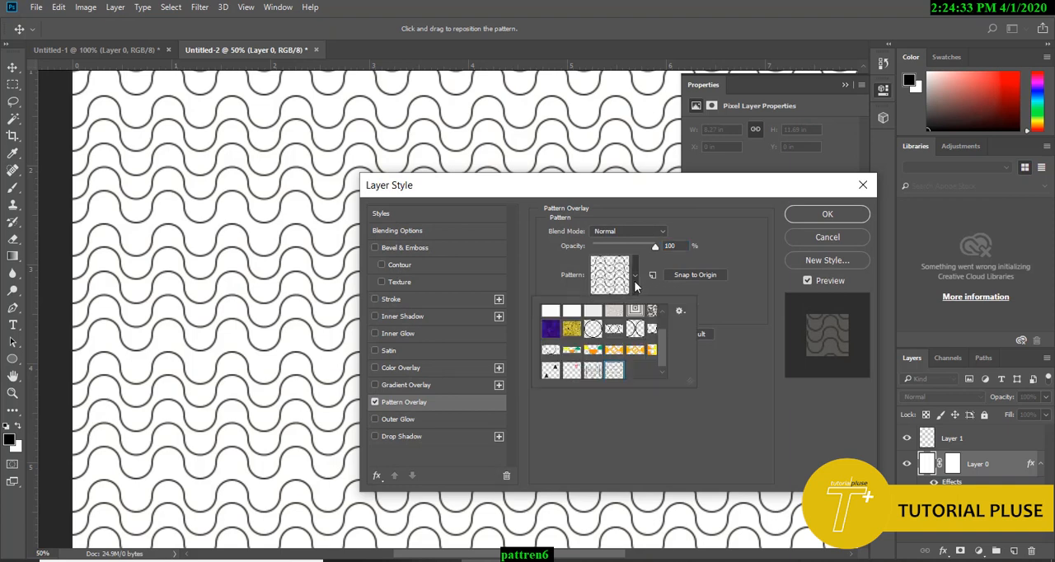
{"action": "left_click", "coordinate": [679, 311]}
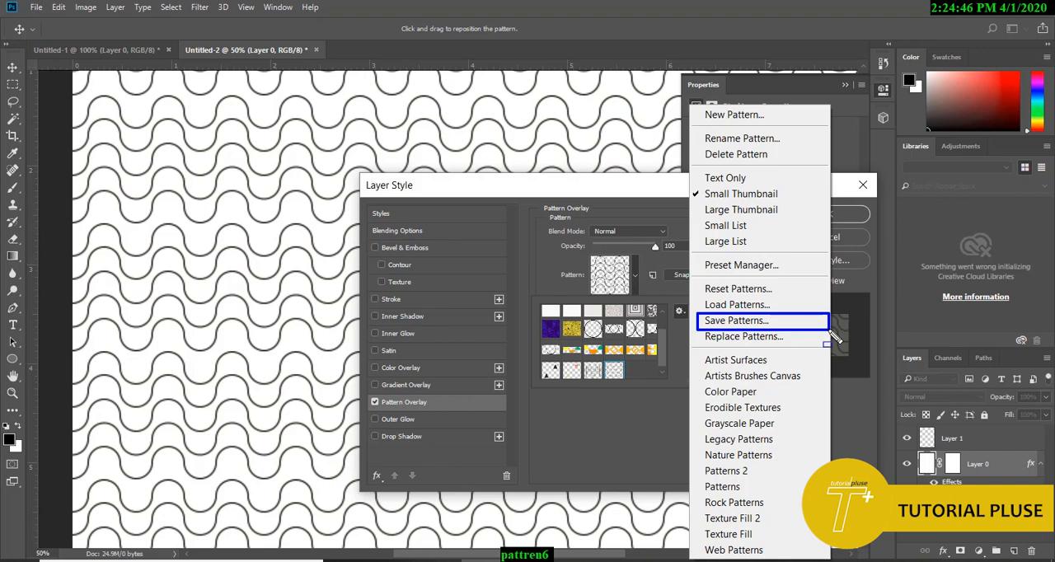
{"action": "left_click", "coordinate": [736, 320]}
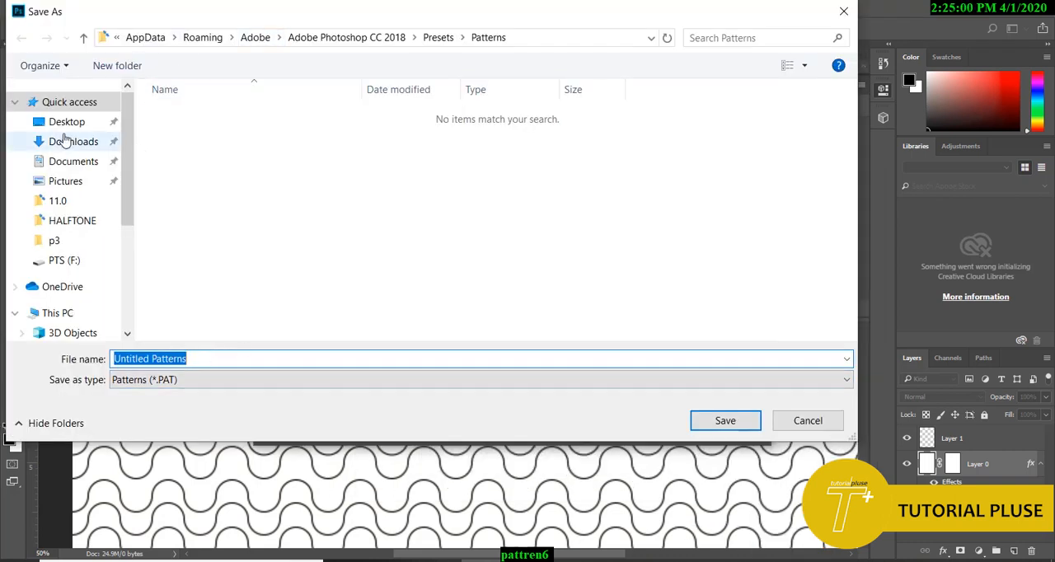
{"action": "left_click", "coordinate": [66, 122]}
{"action": "left_click", "coordinate": [211, 359]}
{"action": "key", "text": "ctrl+a"}
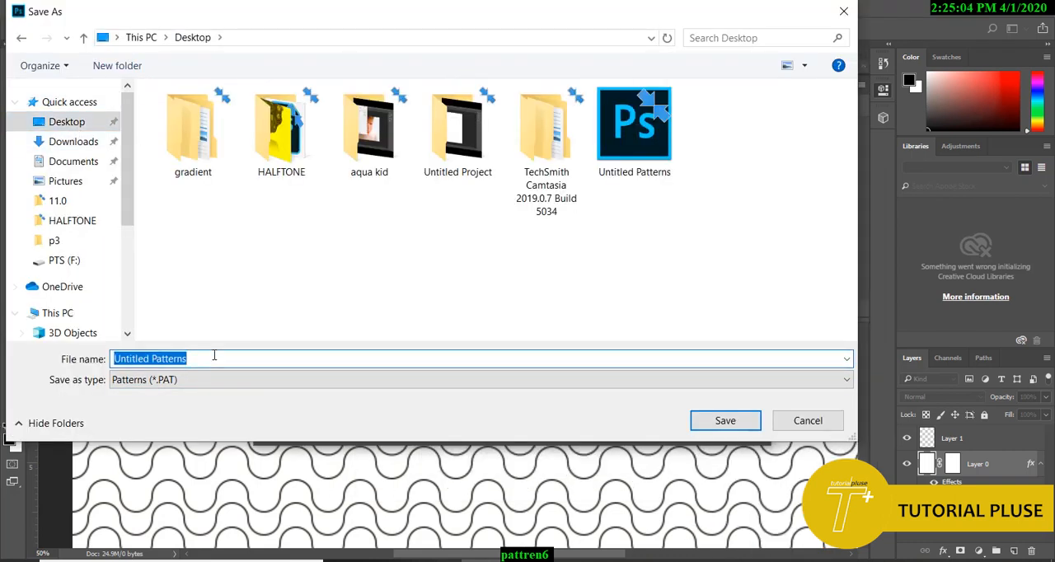
{"action": "type", "text": "PATTREN -1"}
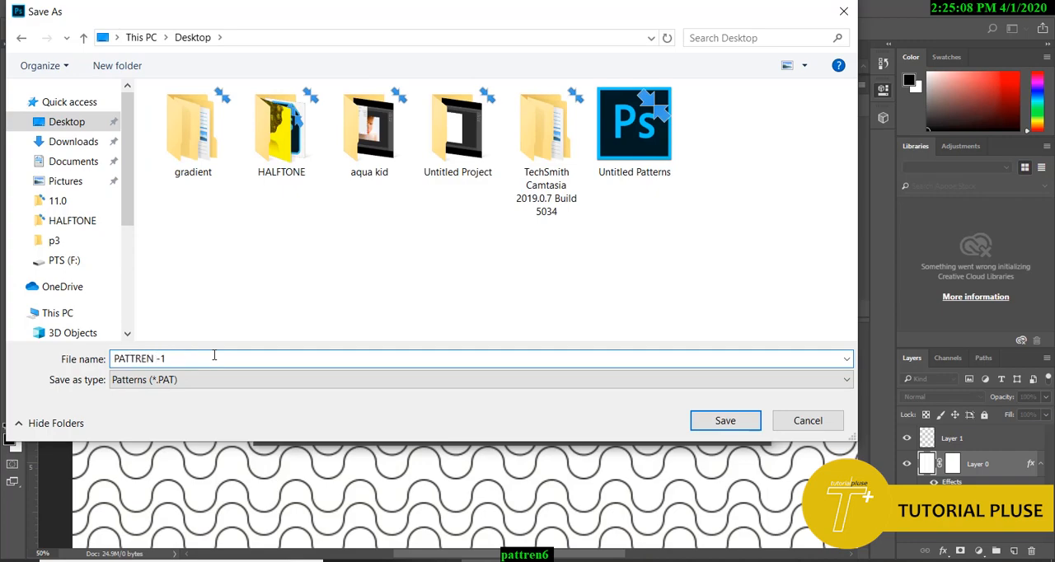
{"action": "key", "text": "Return"}
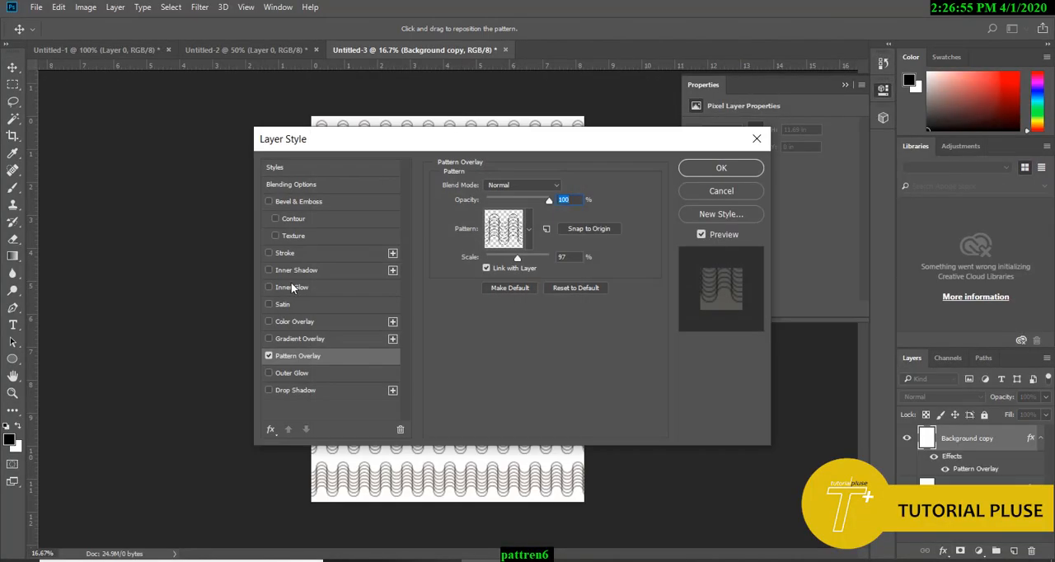
Step: In Untitled-3, load the PATTREN -2 file from the Desktop into the Pattern Overlay's pattern list
{"action": "left_click", "coordinate": [529, 234]}
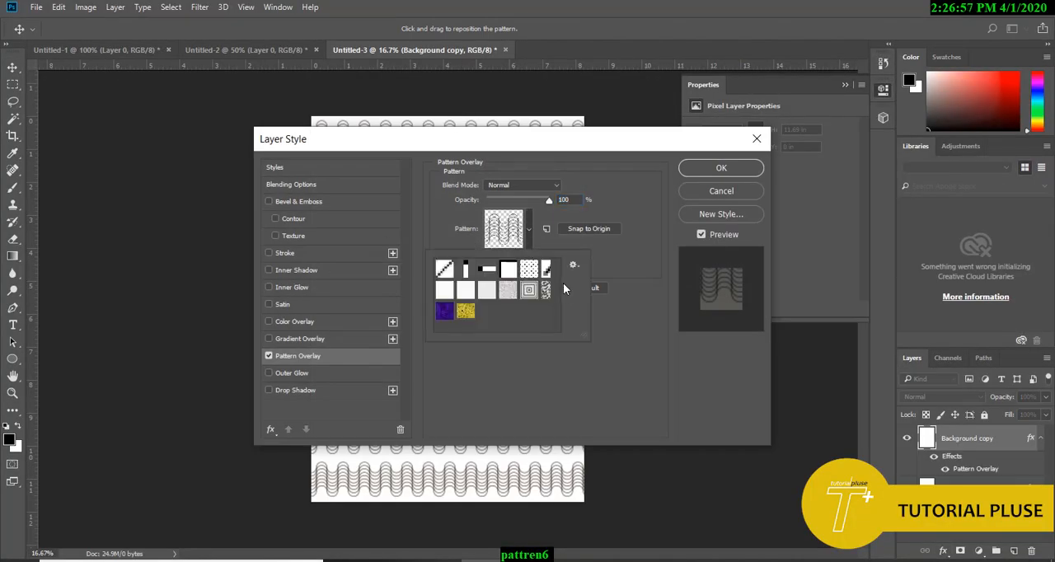
{"action": "left_click", "coordinate": [575, 264]}
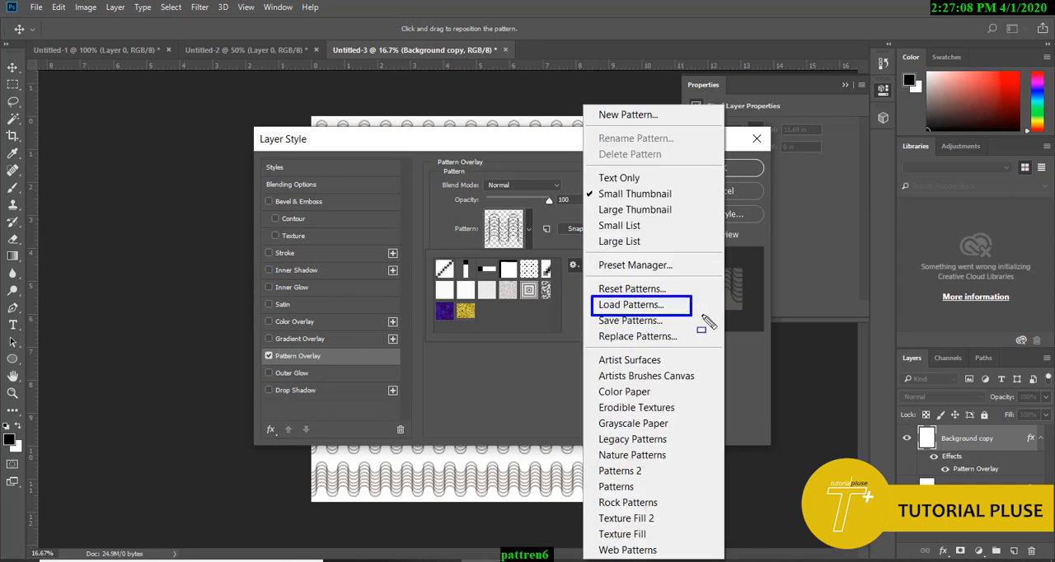
{"action": "left_click_drag", "start_coordinate": [705, 318], "coordinate": [724, 315]}
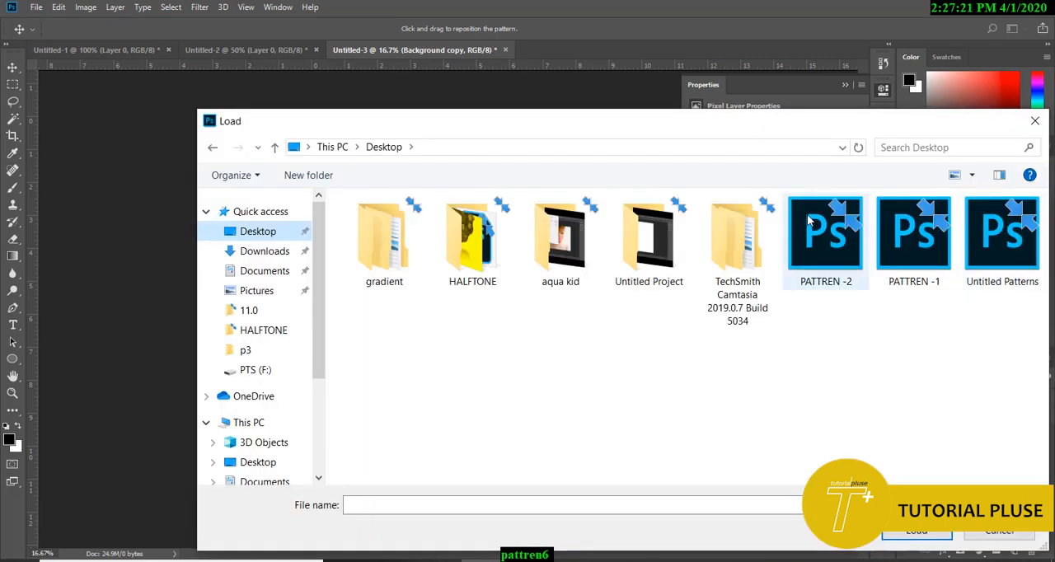
{"action": "left_click", "coordinate": [825, 276]}
{"action": "double_click", "coordinate": [850, 271]}
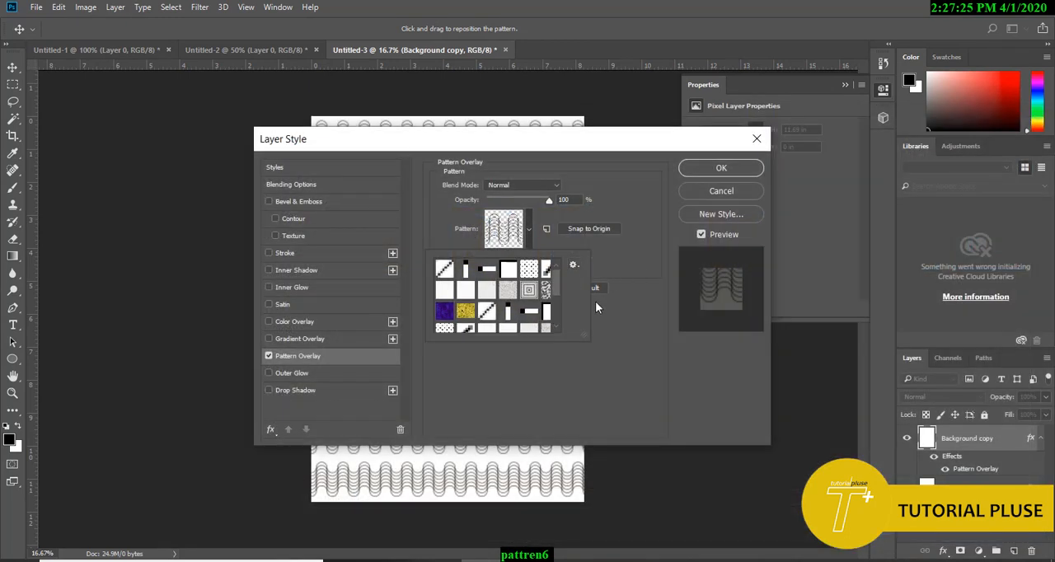
Step: Apply the loaded # pattern as Background copy's Pattern Overlay and move the Layer Style dialog clear of the canvas
{"action": "left_click_drag", "start_coordinate": [558, 288], "coordinate": [556, 324]}
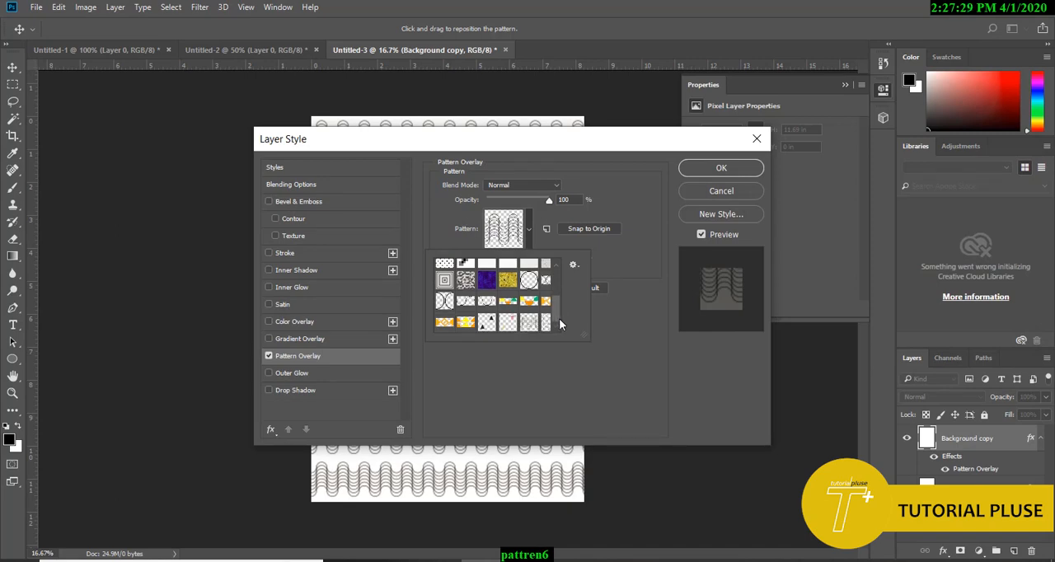
{"action": "left_click_drag", "start_coordinate": [483, 147], "coordinate": [556, 106]}
{"action": "left_click", "coordinate": [603, 194]}
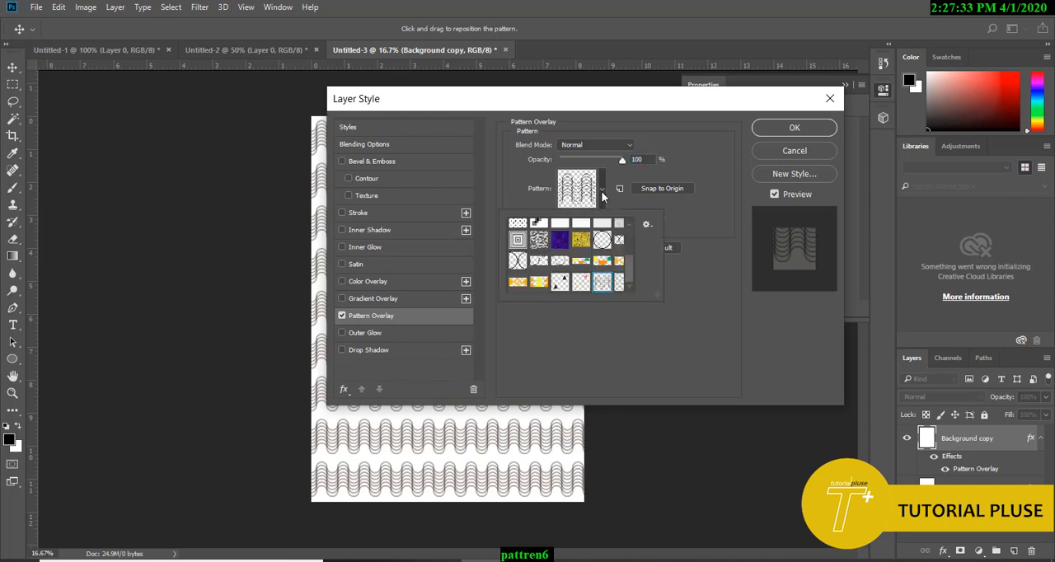
{"action": "left_click", "coordinate": [582, 282]}
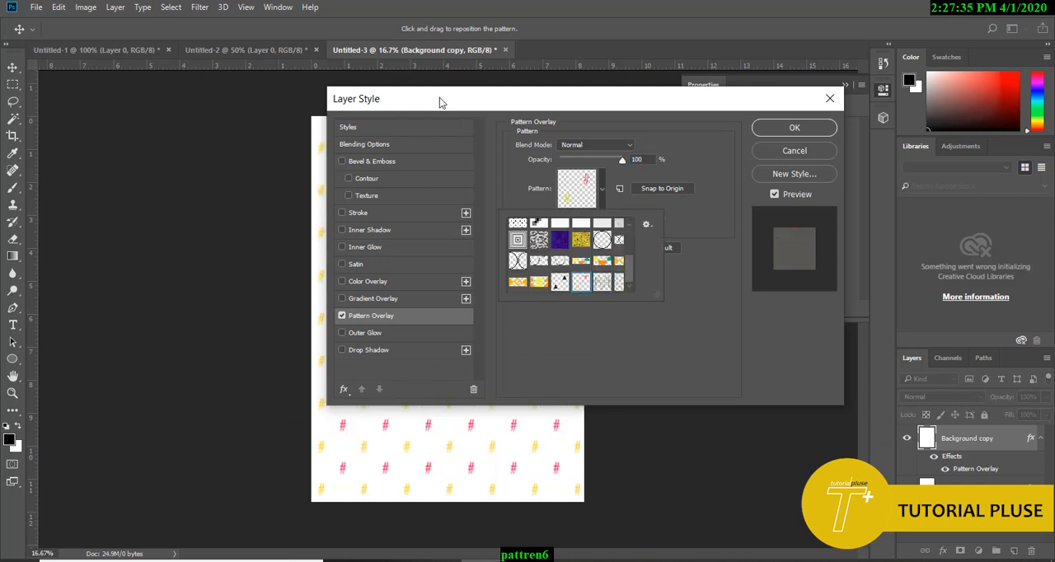
{"action": "left_click_drag", "start_coordinate": [439, 102], "coordinate": [702, 91]}
{"action": "left_click", "coordinate": [866, 170]}
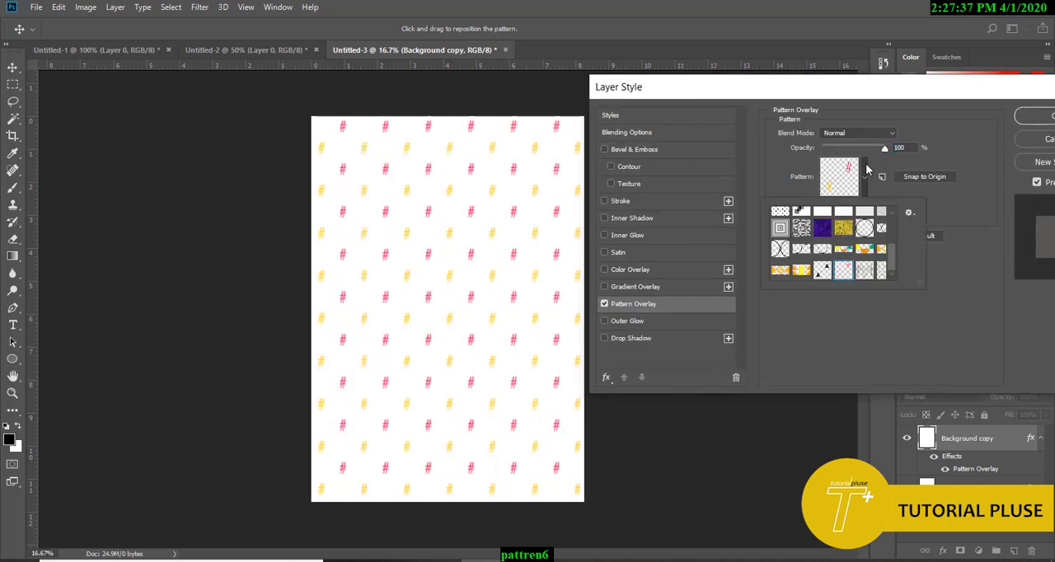
Step: Preview the loaded triangle, diamond, nested wave and equally spaced wave patterns on Background copy, and return to the # pattern
{"action": "left_click", "coordinate": [802, 270]}
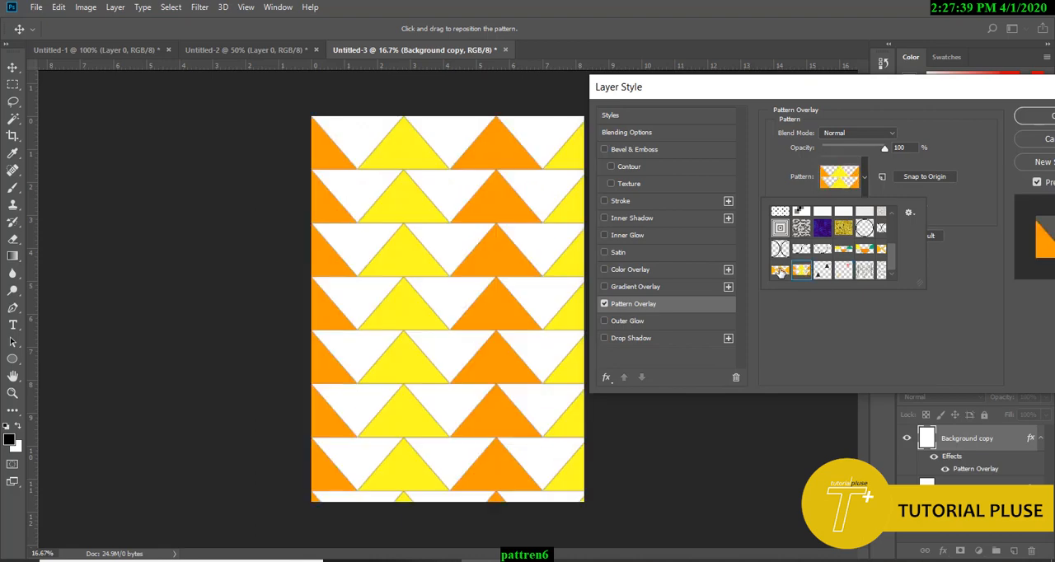
{"action": "left_click", "coordinate": [780, 270]}
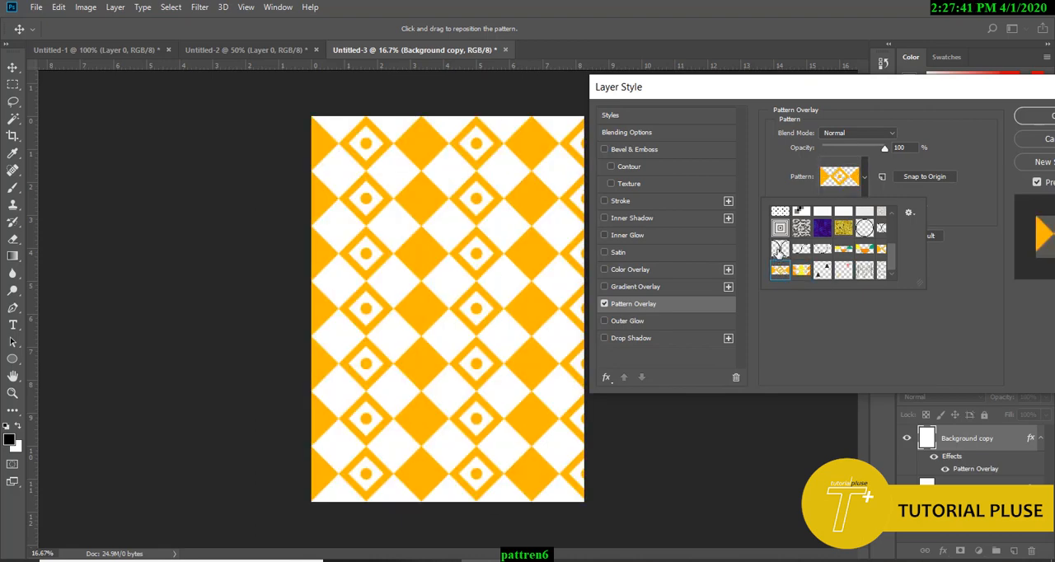
{"action": "left_click", "coordinate": [780, 250]}
{"action": "left_click", "coordinate": [865, 272]}
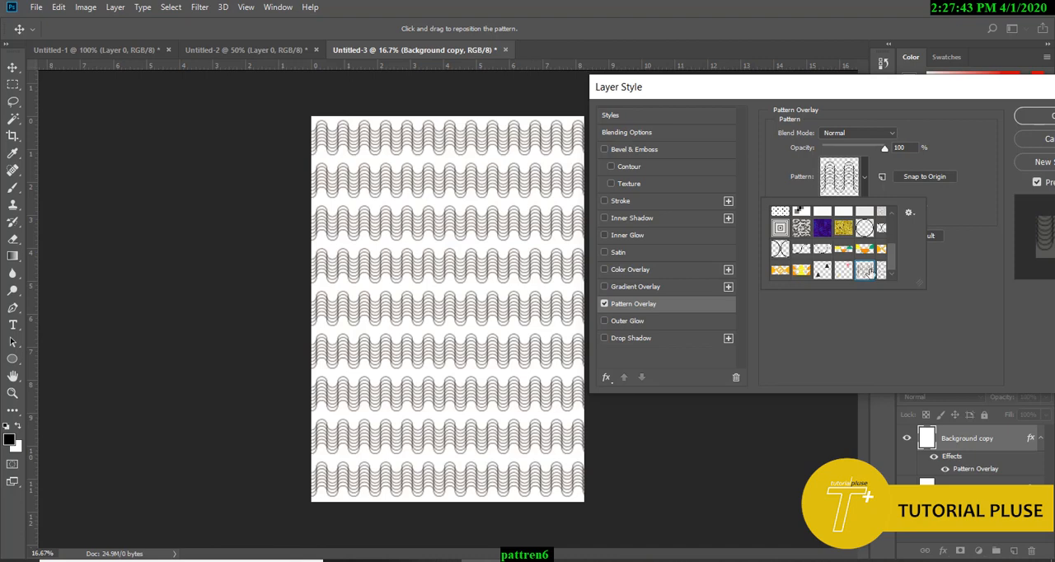
{"action": "left_click", "coordinate": [881, 272]}
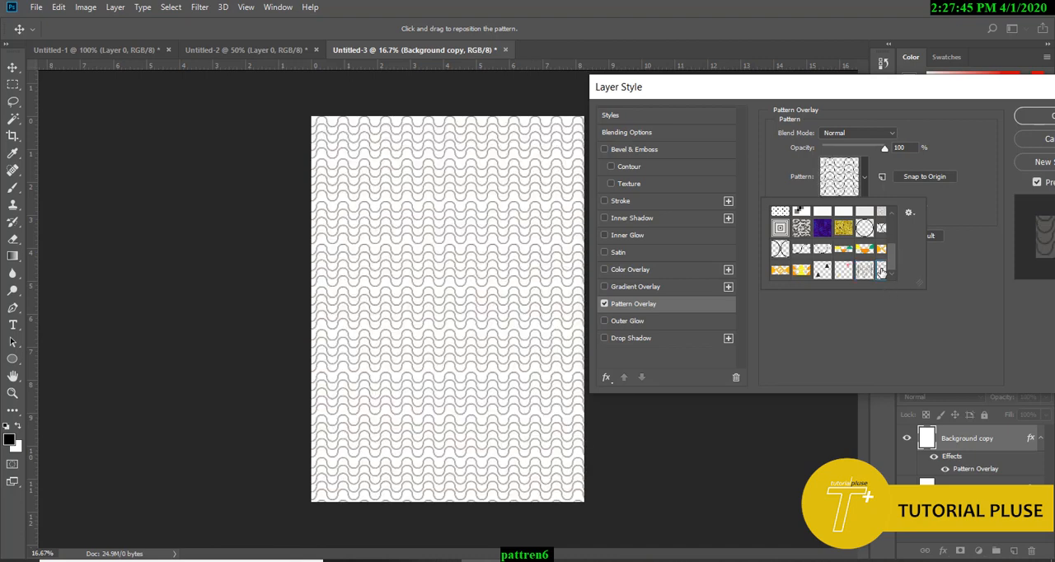
{"action": "left_click", "coordinate": [843, 272]}
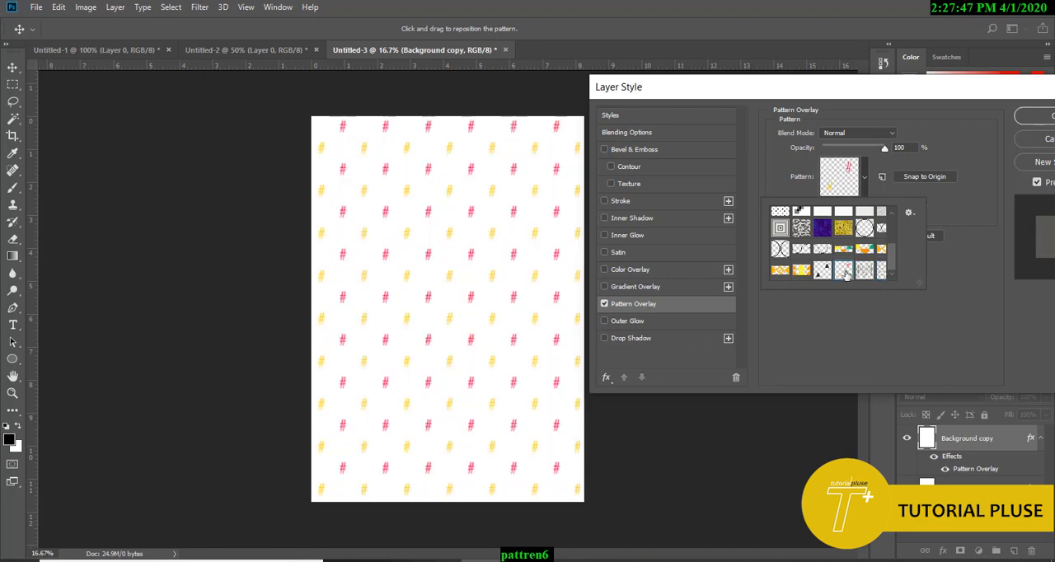